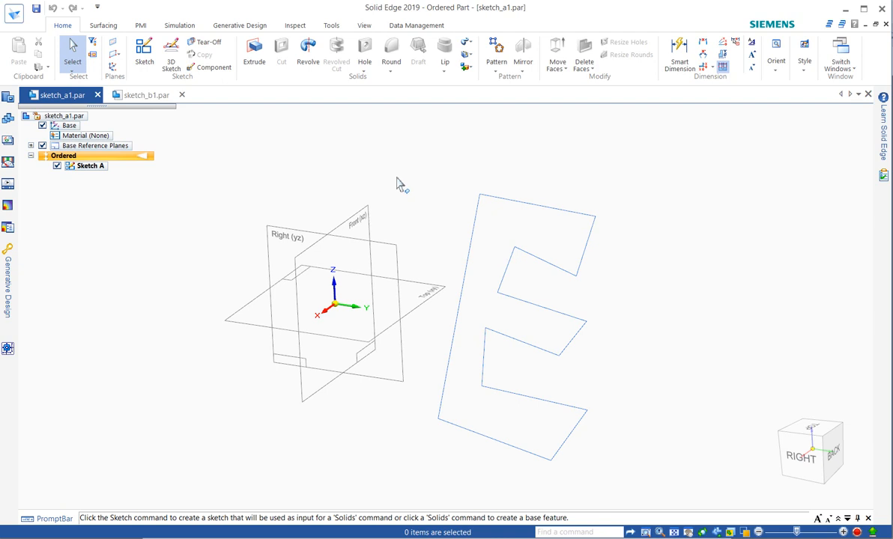
Create a new part document from the ISO Metric Part template
{"action": "left_click", "coordinate": [14, 17]}
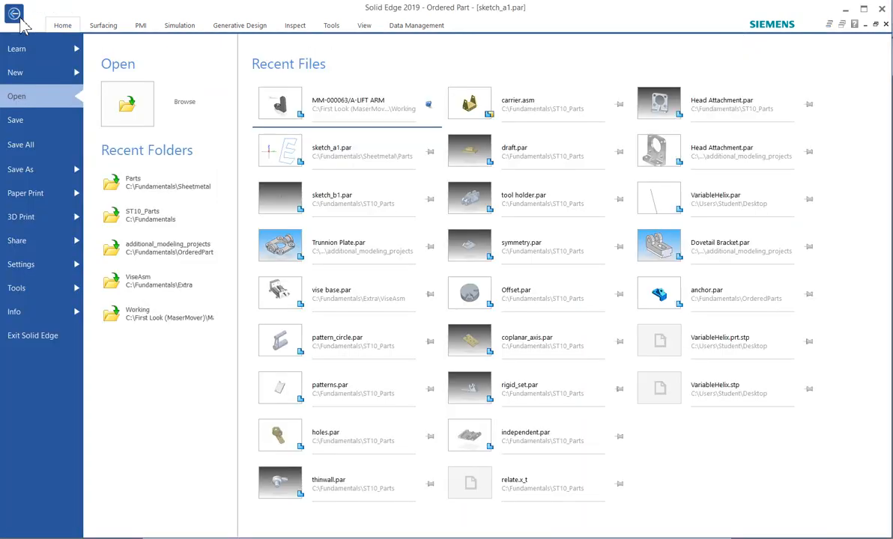
{"action": "left_click", "coordinate": [20, 73]}
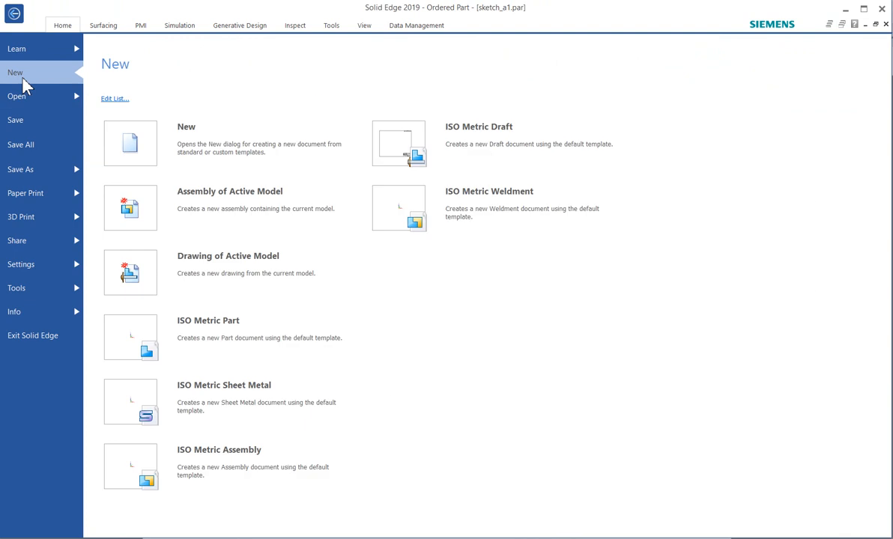
{"action": "left_click", "coordinate": [278, 337]}
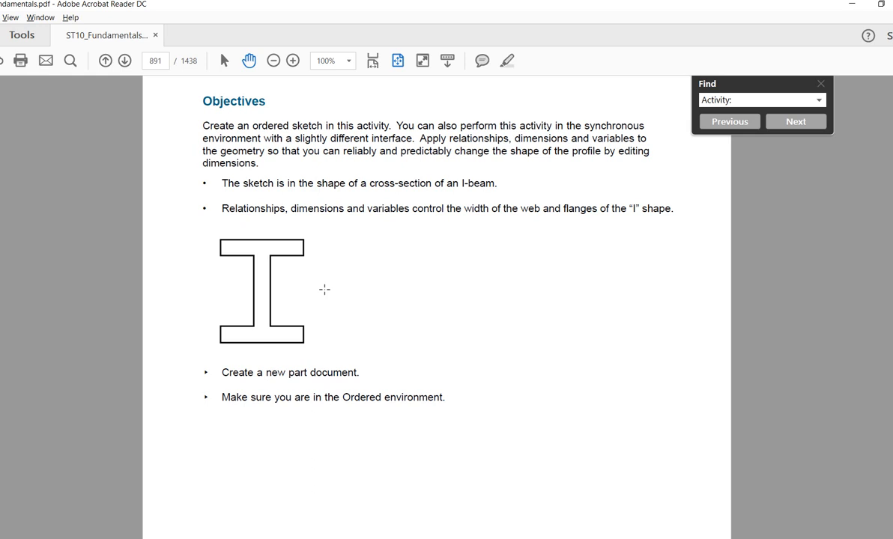
Switch back to Solid Edge and start a sketch on the front (xz) plane with the Coincident Plane option
{"action": "key", "text": "alt+Tab"}
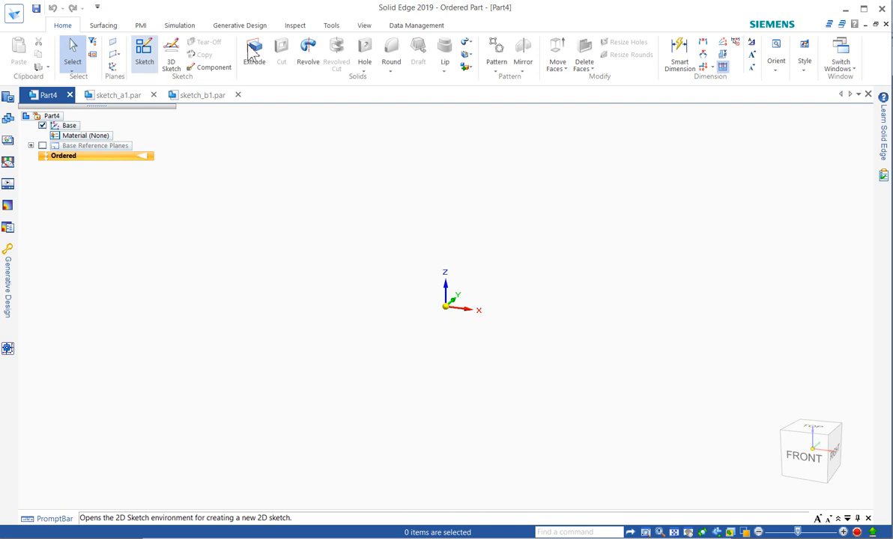
{"action": "left_click", "coordinate": [143, 66]}
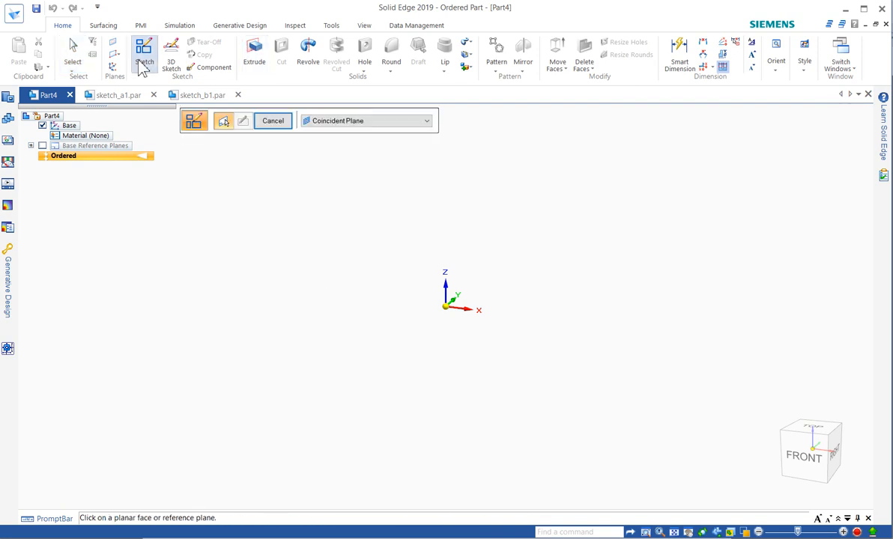
{"action": "left_click", "coordinate": [372, 122]}
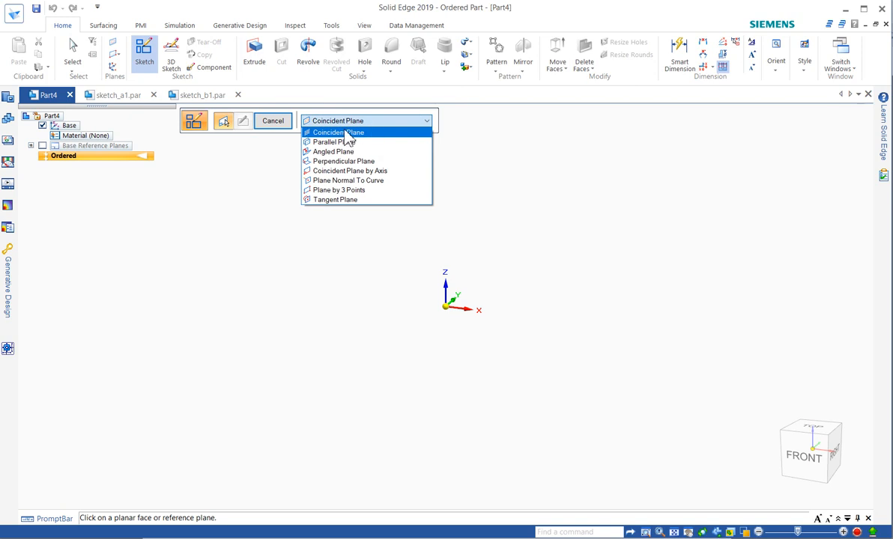
{"action": "left_click", "coordinate": [327, 132]}
{"action": "left_click", "coordinate": [463, 302]}
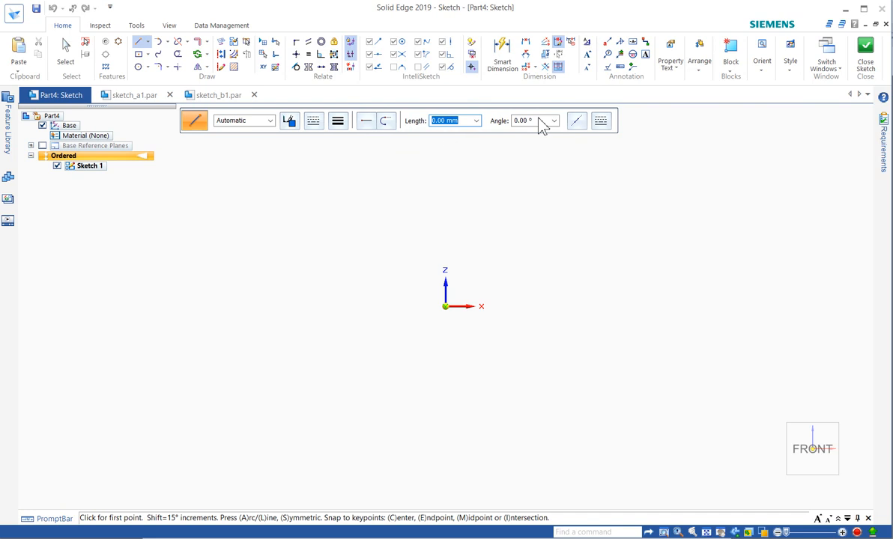
{"action": "left_click", "coordinate": [527, 49]}
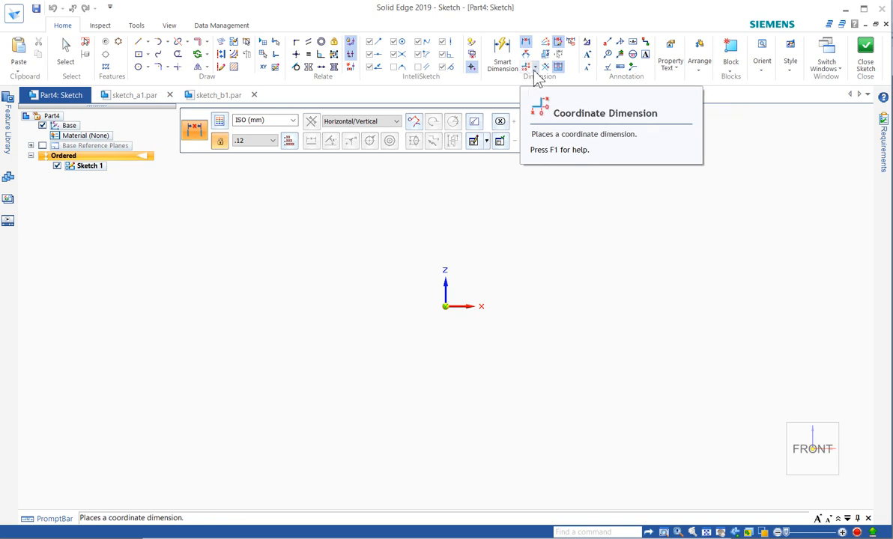
{"action": "left_click", "coordinate": [534, 69]}
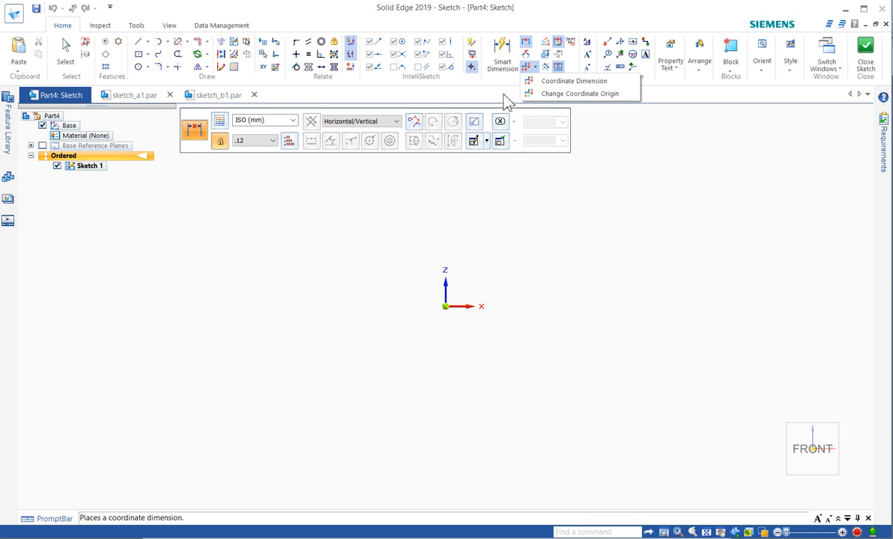
{"action": "left_click", "coordinate": [66, 53]}
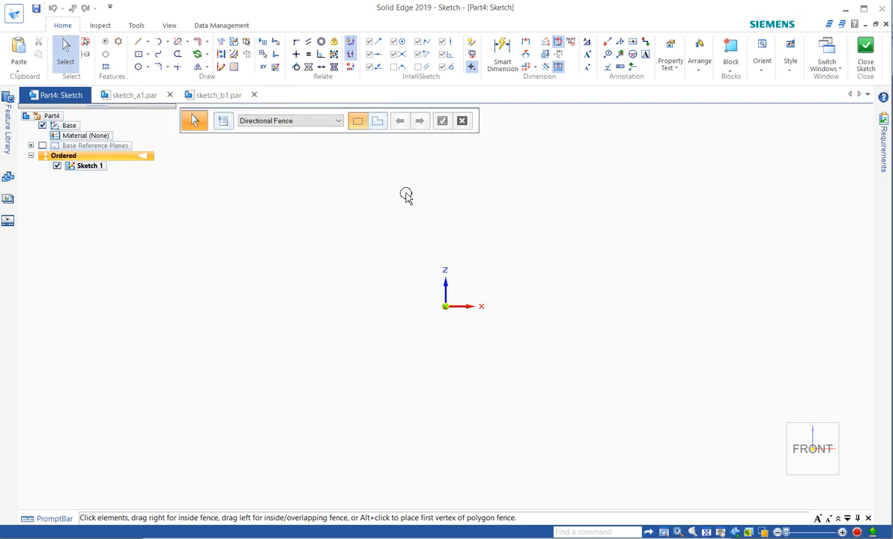
With the Line tool active, show the sketch grid and enable Show readouts in the grid options
{"action": "left_click", "coordinate": [138, 42]}
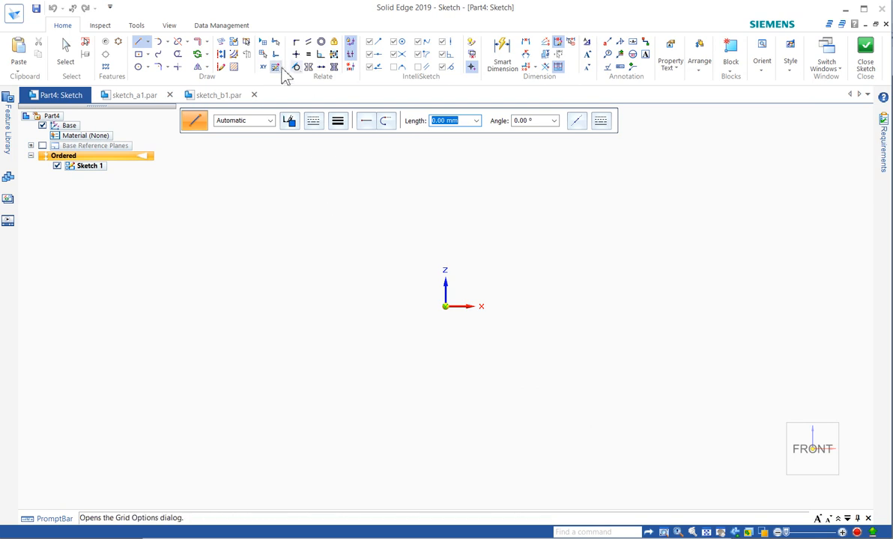
{"action": "left_click", "coordinate": [268, 47]}
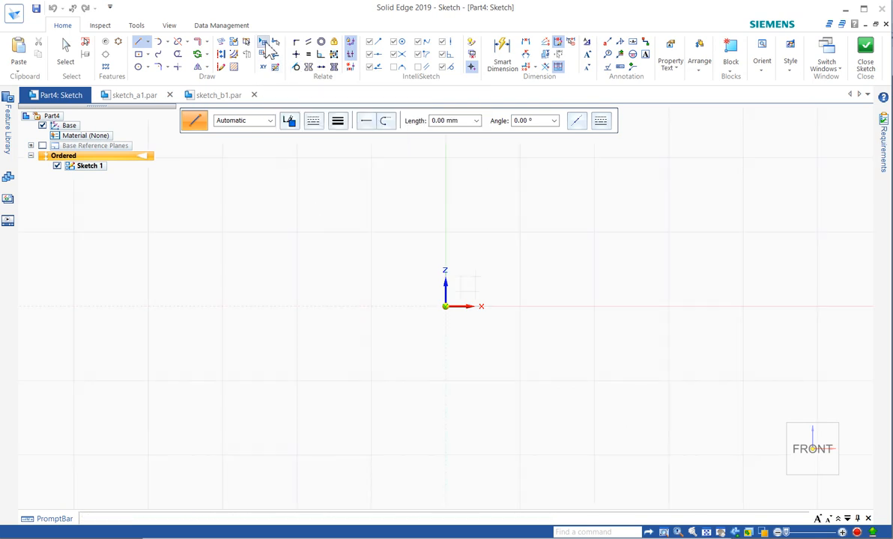
{"action": "left_click", "coordinate": [276, 72]}
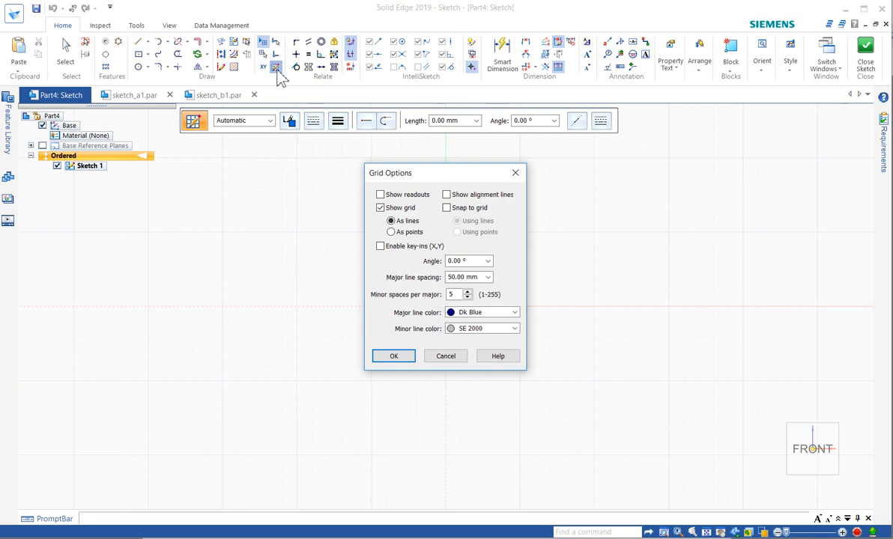
{"action": "left_click", "coordinate": [380, 196]}
{"action": "left_click", "coordinate": [379, 207]}
{"action": "left_click", "coordinate": [393, 356]}
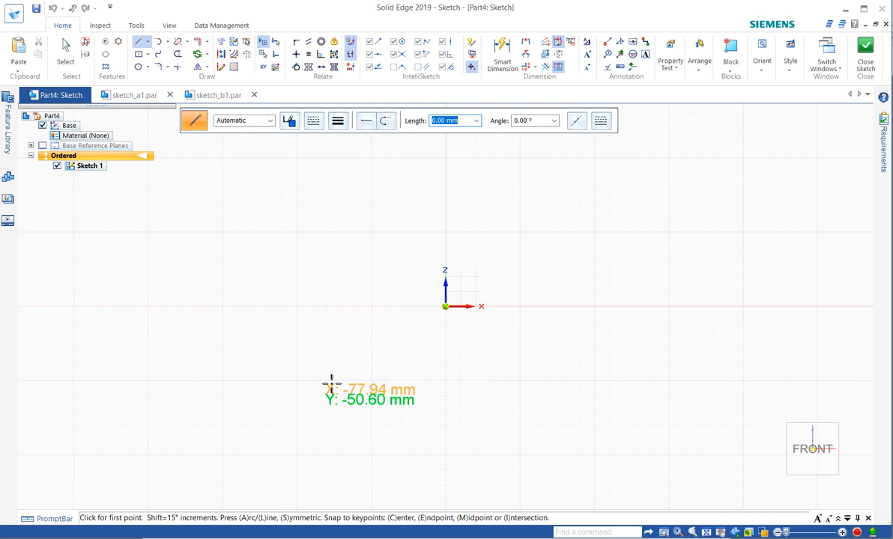
Hide the sketch grid and turn off Show readouts in the grid options
{"action": "left_click", "coordinate": [264, 41]}
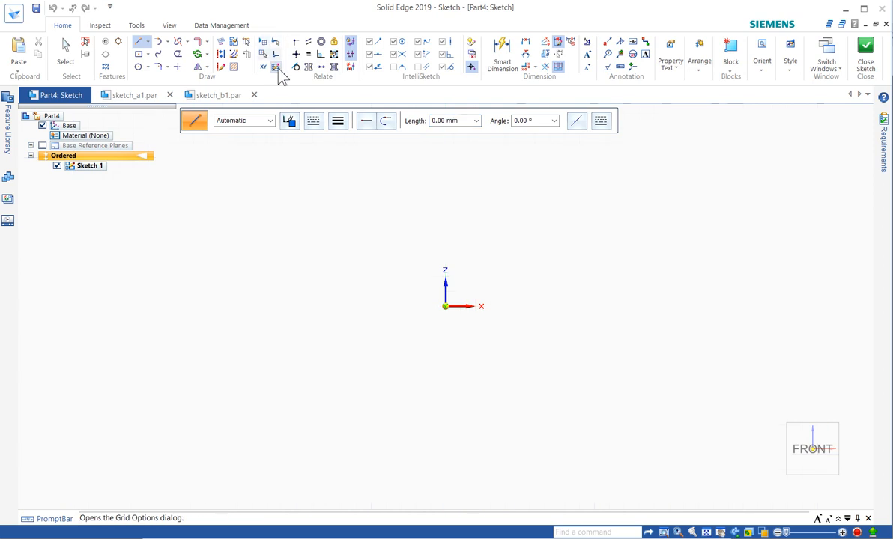
{"action": "left_click", "coordinate": [276, 68]}
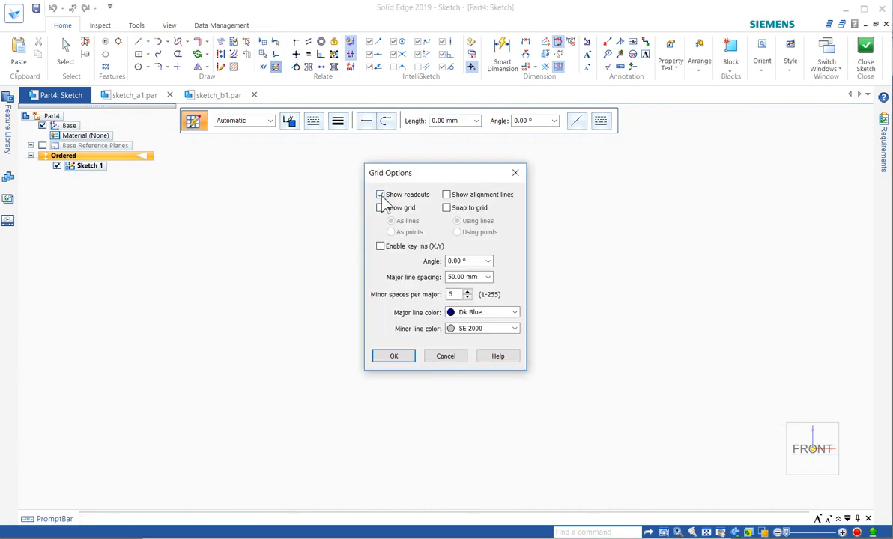
{"action": "left_click", "coordinate": [397, 358]}
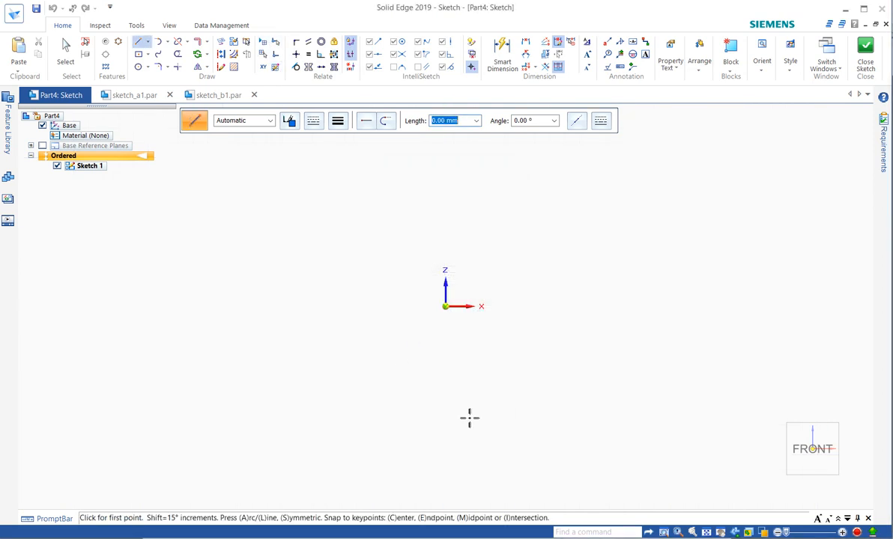
Sketch a closed profile below the origin: two horizontal lines about 113 mm long, a tangent 180° arc of about 22 mm radius, and a vertical closing line
{"action": "left_click", "coordinate": [371, 405]}
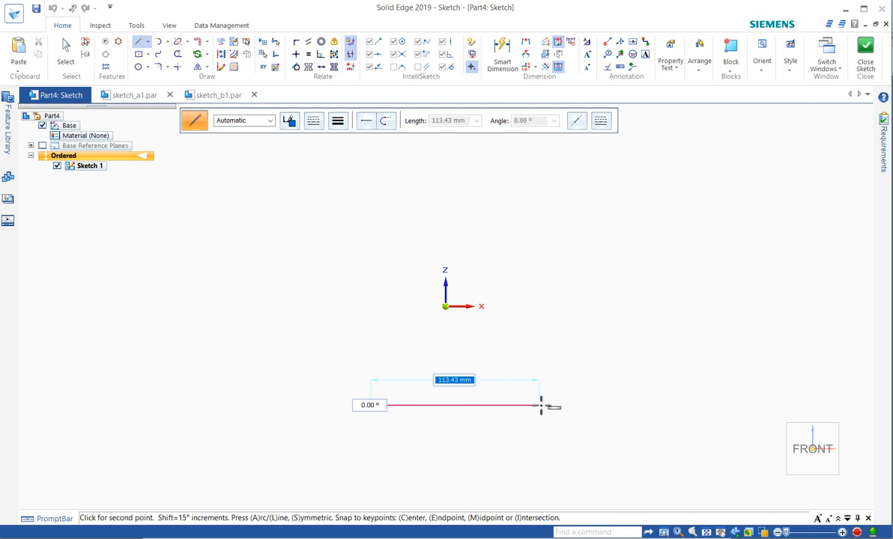
{"action": "left_click", "coordinate": [540, 406]}
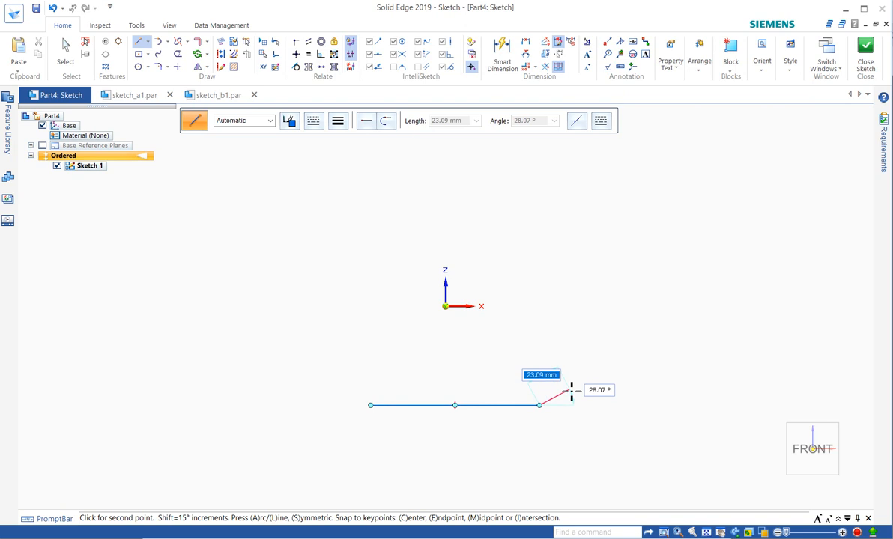
{"action": "key", "text": "a"}
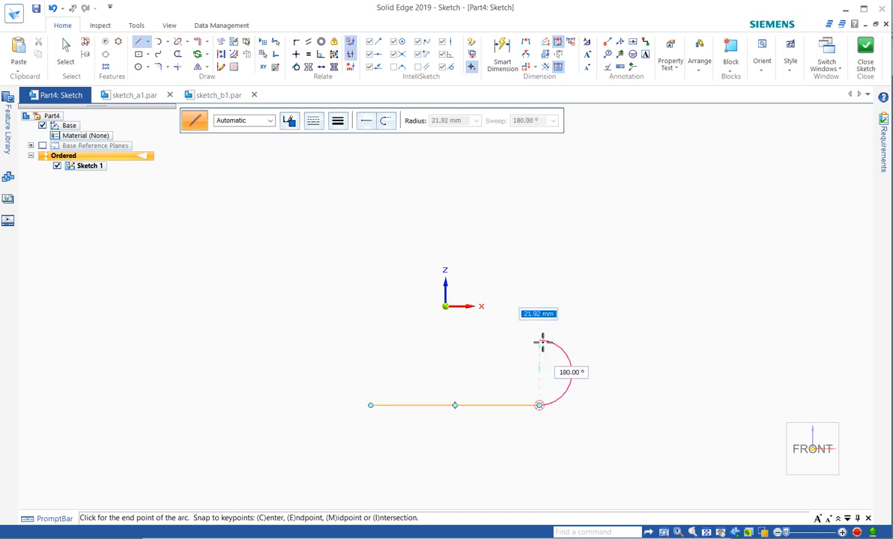
{"action": "left_click", "coordinate": [543, 342]}
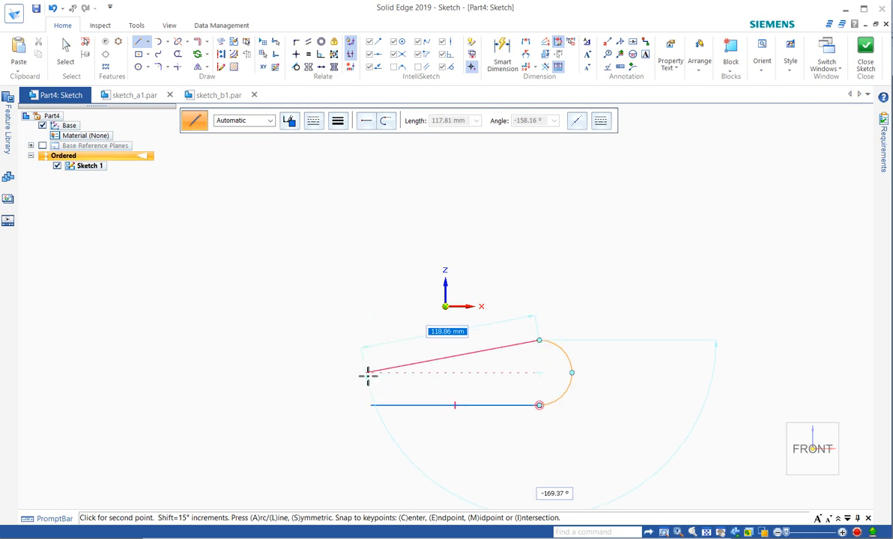
{"action": "left_click", "coordinate": [372, 341]}
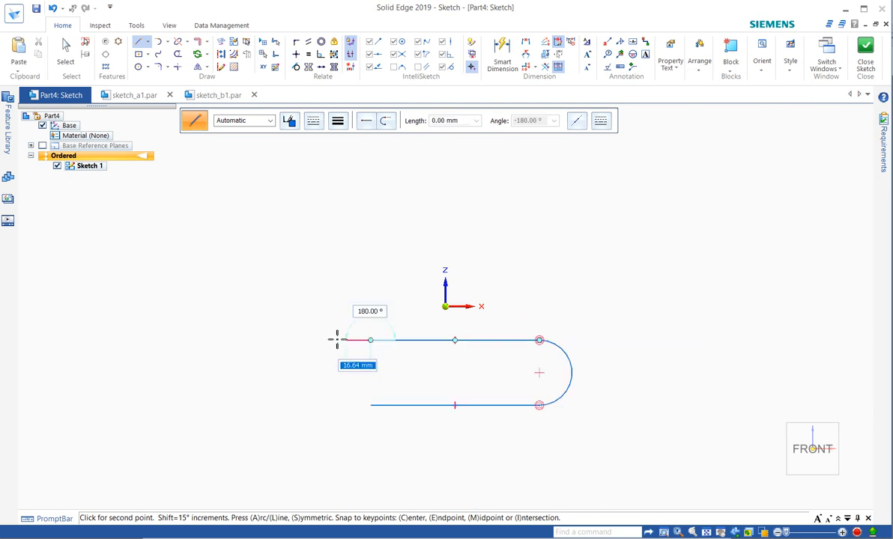
{"action": "left_click", "coordinate": [370, 406]}
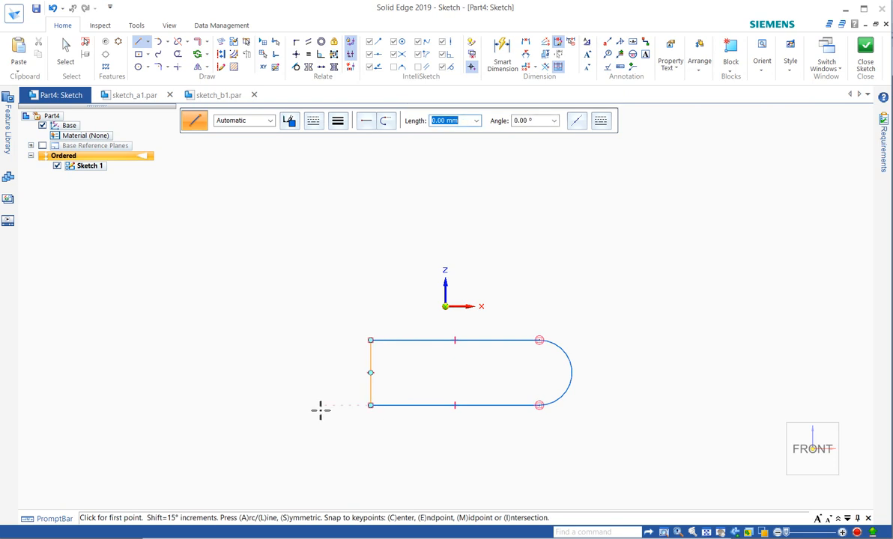
{"action": "key", "text": "Escape"}
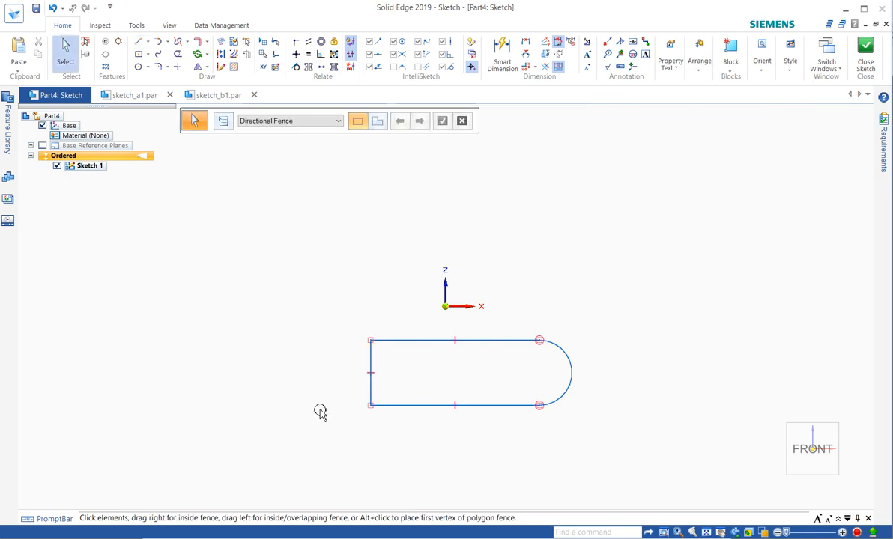
Examine the overlapping elements at the profile's lower-left corner with QuickPick, and check a fence selection around the whole profile
{"action": "right_click", "coordinate": [372, 406]}
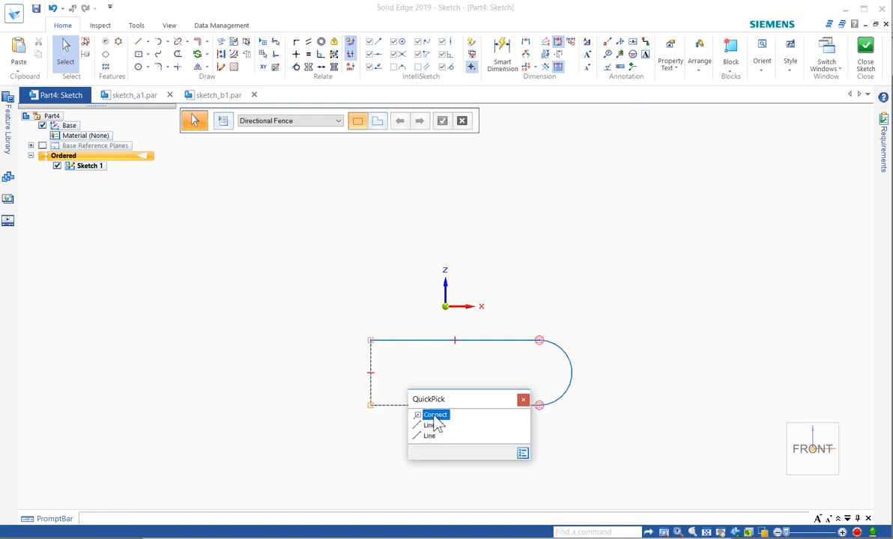
{"action": "left_click", "coordinate": [523, 399]}
{"action": "mouse_move", "coordinate": [332, 315]}
{"action": "left_mouse_down"}
{"action": "mouse_move", "coordinate": [679, 425]}
{"action": "mouse_move", "coordinate": [679, 437]}
{"action": "mouse_move", "coordinate": [629, 445]}
{"action": "left_mouse_up"}
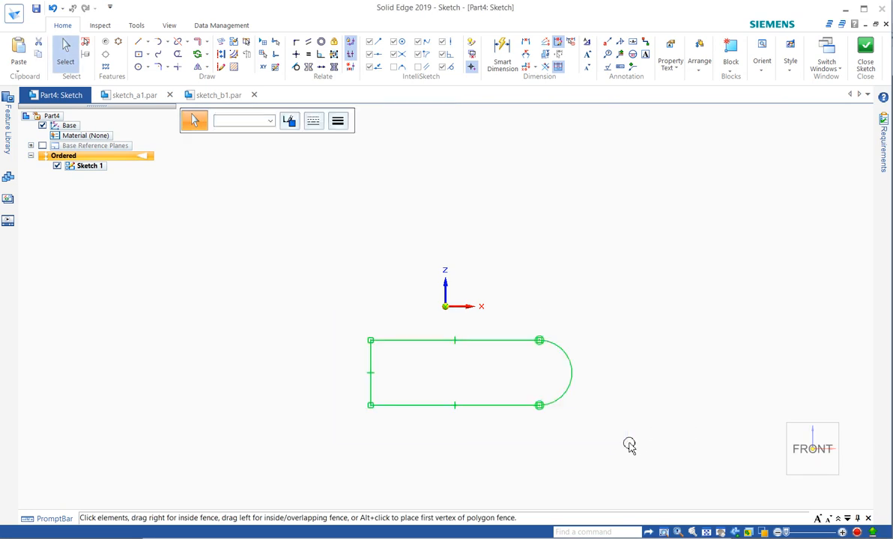
{"action": "left_click", "coordinate": [629, 445]}
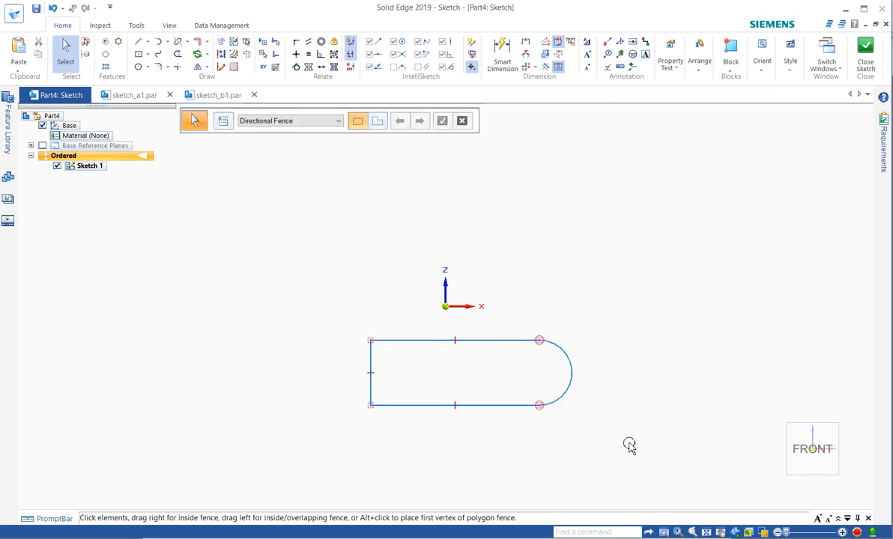
Delete the tangent relationship between the lower line and the arc, and reapply it with the Tangent relationship
{"action": "left_click", "coordinate": [540, 417]}
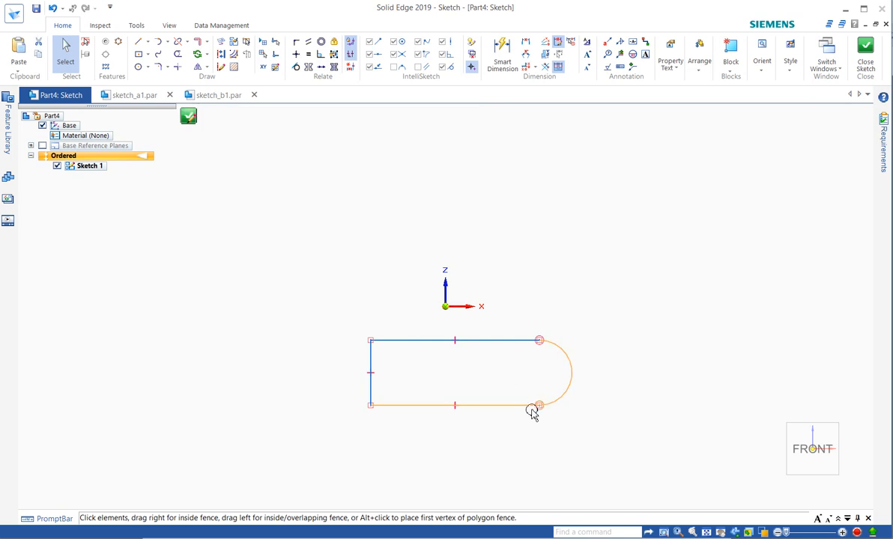
{"action": "left_click", "coordinate": [529, 449]}
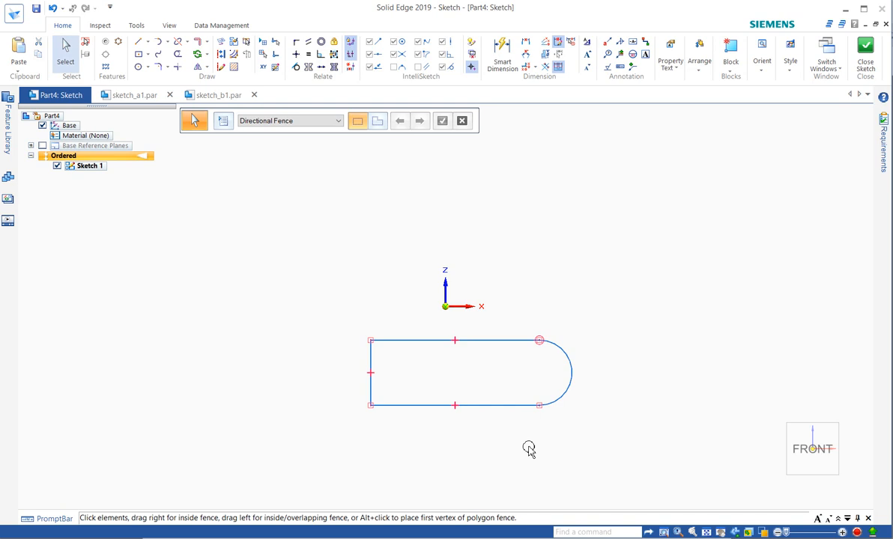
{"action": "left_click", "coordinate": [296, 68]}
{"action": "left_click", "coordinate": [511, 405]}
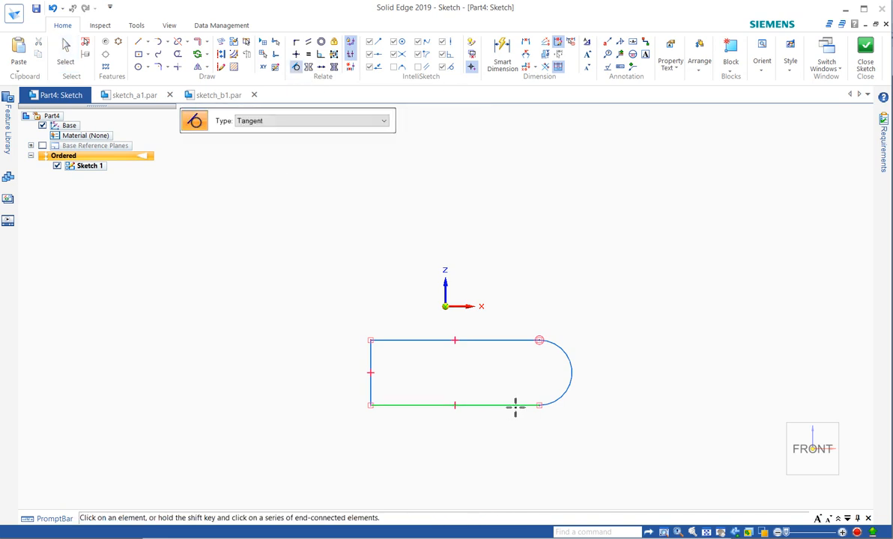
{"action": "left_click", "coordinate": [564, 399]}
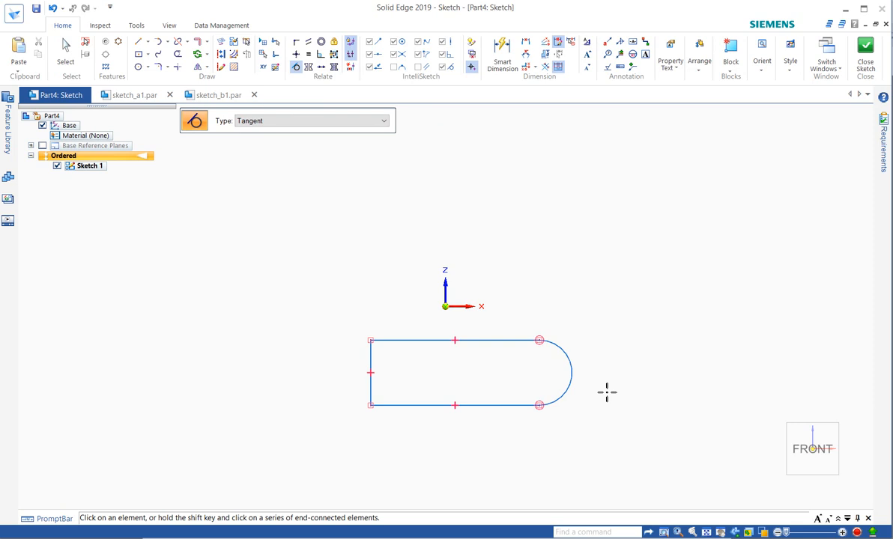
{"action": "key", "text": "Escape"}
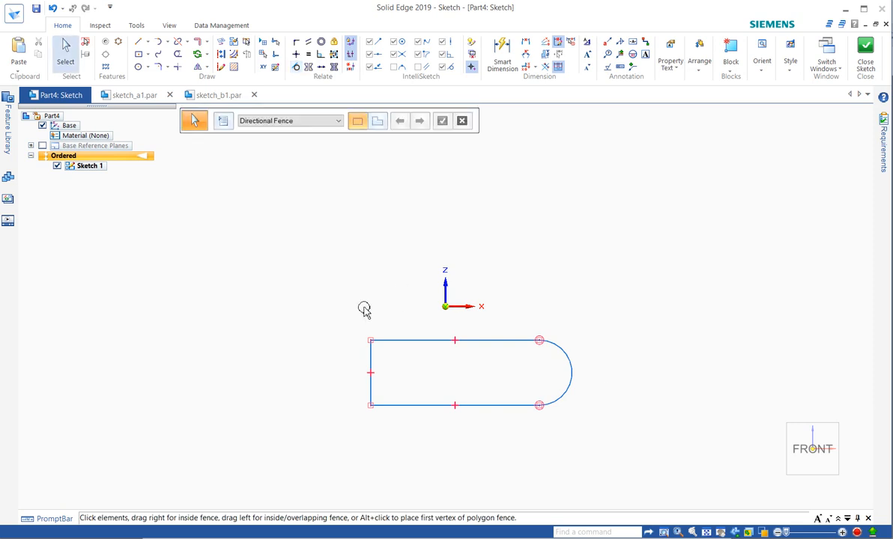
Delete the entire rounded profile, including its lines, arc and relationships
{"action": "left_click_drag", "start_coordinate": [351, 318], "coordinate": [610, 449]}
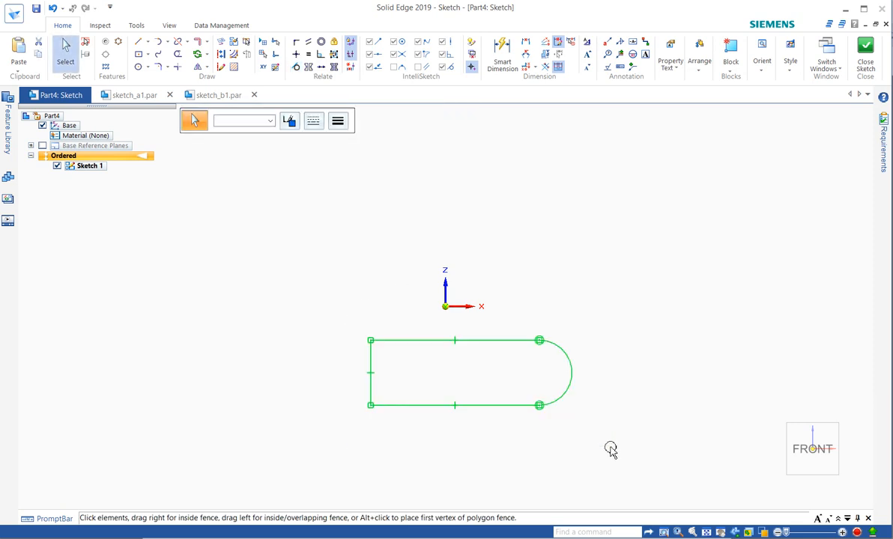
{"action": "key", "text": "Delete"}
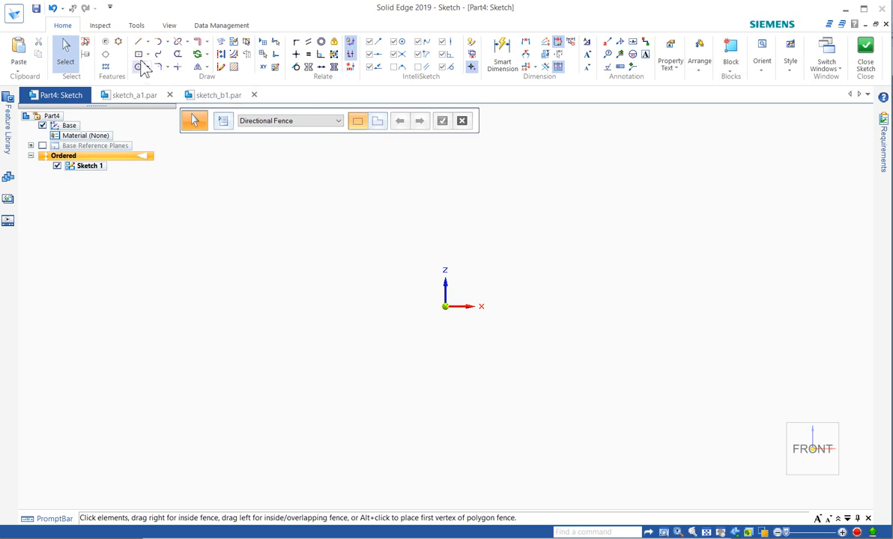
Draw a rectangle centred on the origin, 95 mm wide and 120 mm high
{"action": "left_click", "coordinate": [139, 54]}
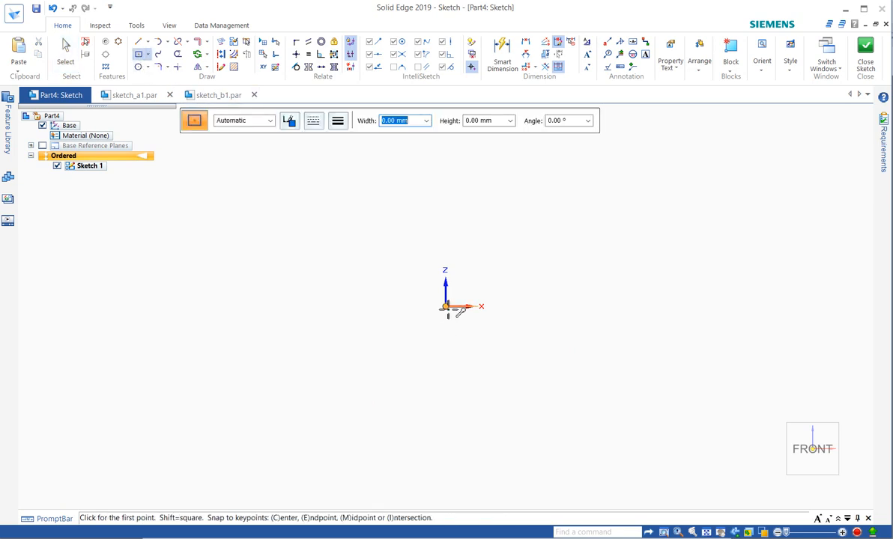
{"action": "left_click", "coordinate": [445, 306]}
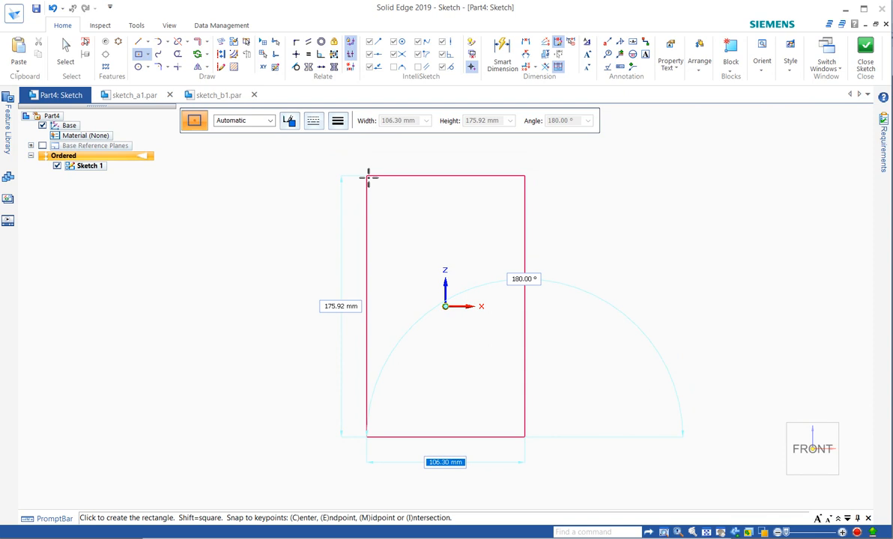
{"action": "type", "text": "95"}
{"action": "key", "text": "Tab"}
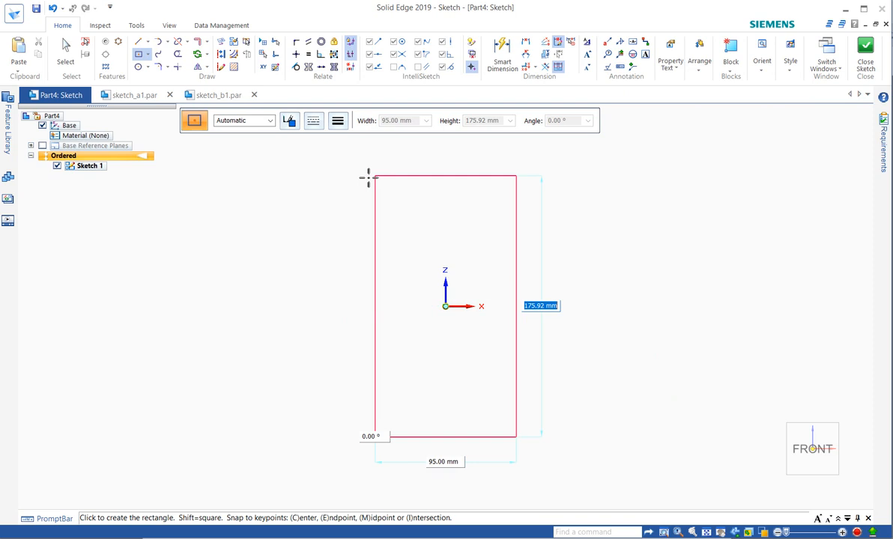
{"action": "type", "text": "120"}
{"action": "key", "text": "Tab"}
{"action": "key", "text": "Return"}
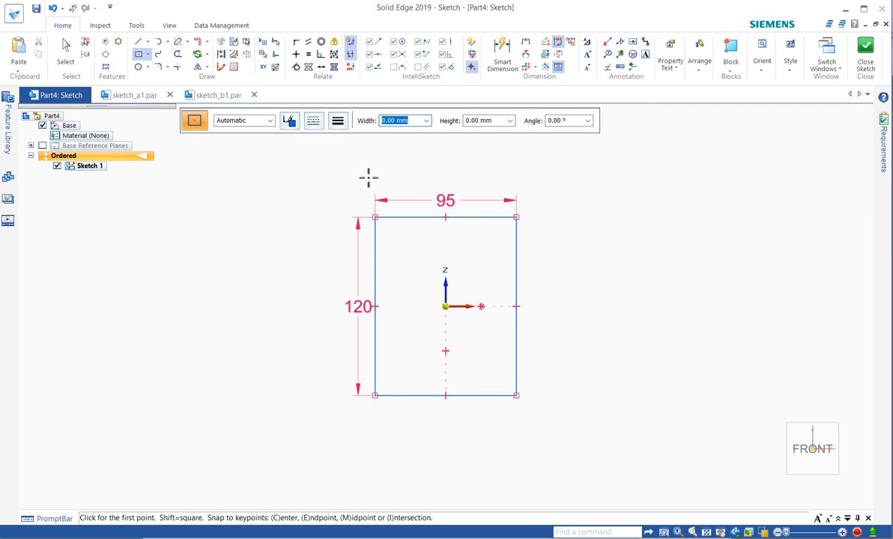
Review the IntelliSketch options for automatic dimensioning, cursor zones and relationships
{"action": "left_click", "coordinate": [470, 45]}
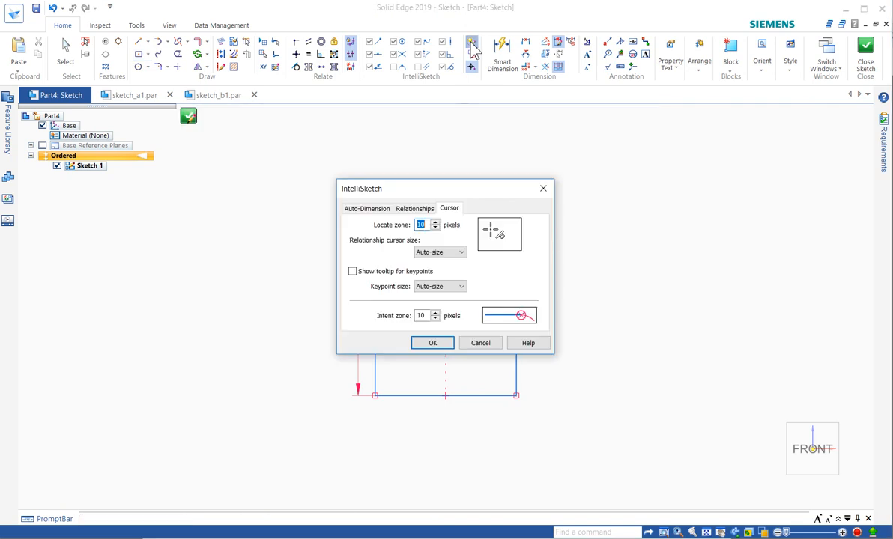
{"action": "left_click", "coordinate": [364, 210]}
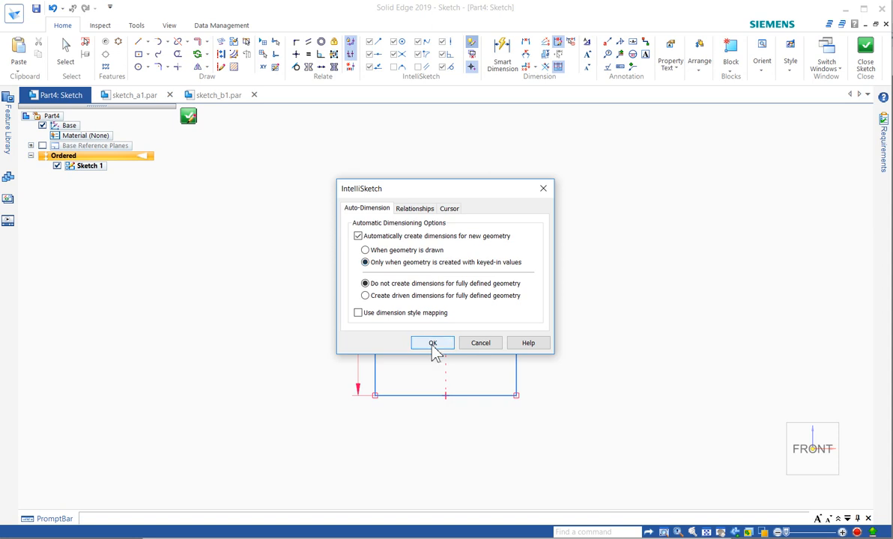
{"action": "left_click", "coordinate": [449, 210]}
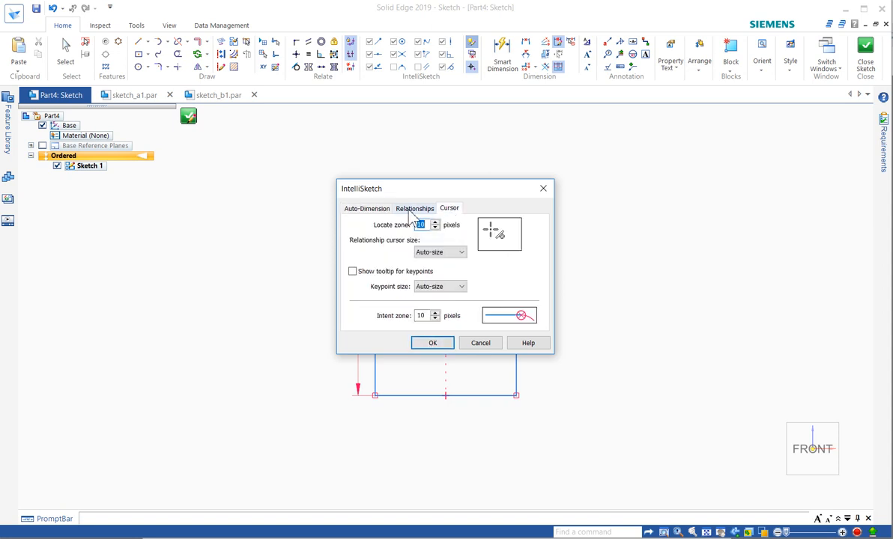
{"action": "left_click", "coordinate": [414, 209]}
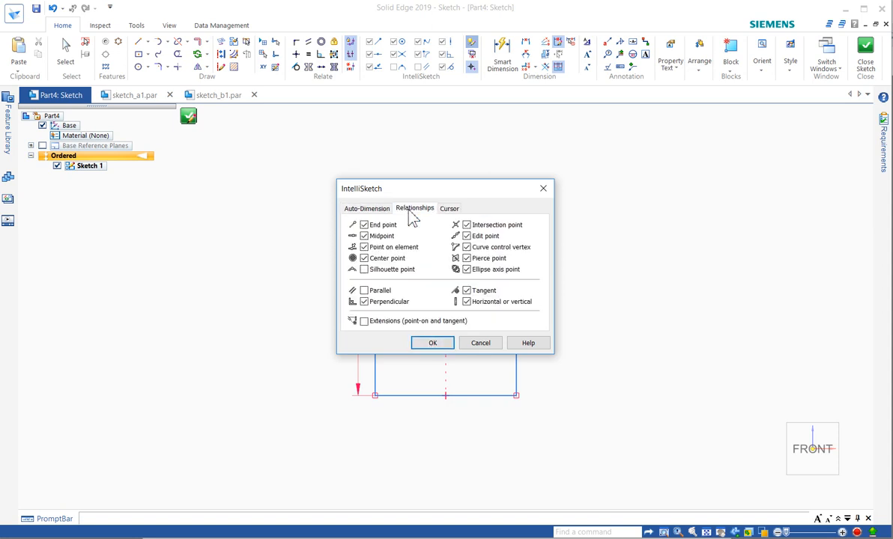
{"action": "left_click", "coordinate": [432, 343]}
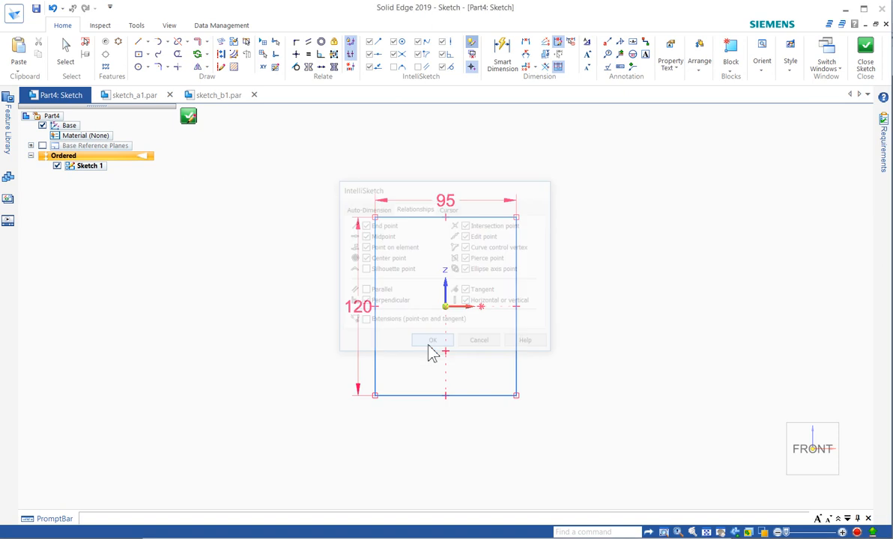
Draw two rectangles centred on the midpoints of the large rectangle's vertical sides, the right one about 65 by 72 mm and the left one matching its height
{"action": "right_click", "coordinate": [593, 288]}
{"action": "left_click", "coordinate": [613, 310]}
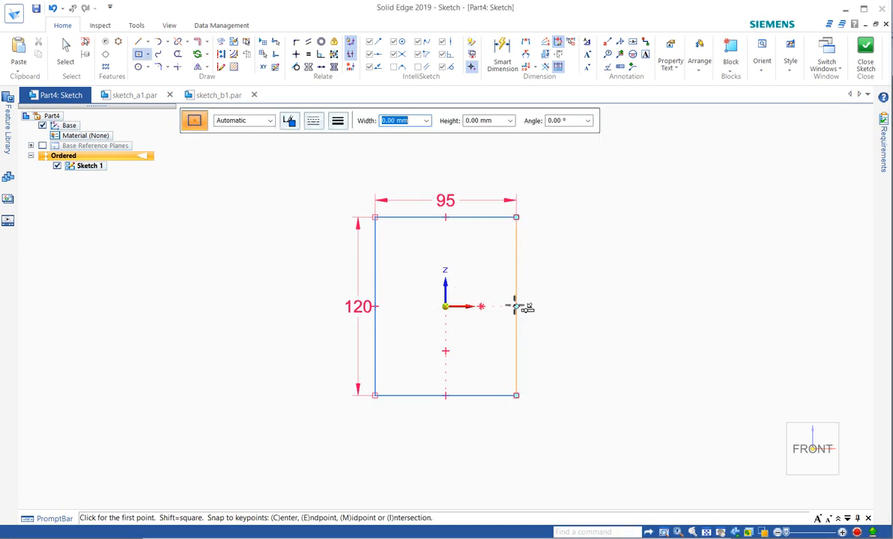
{"action": "left_click", "coordinate": [515, 306]}
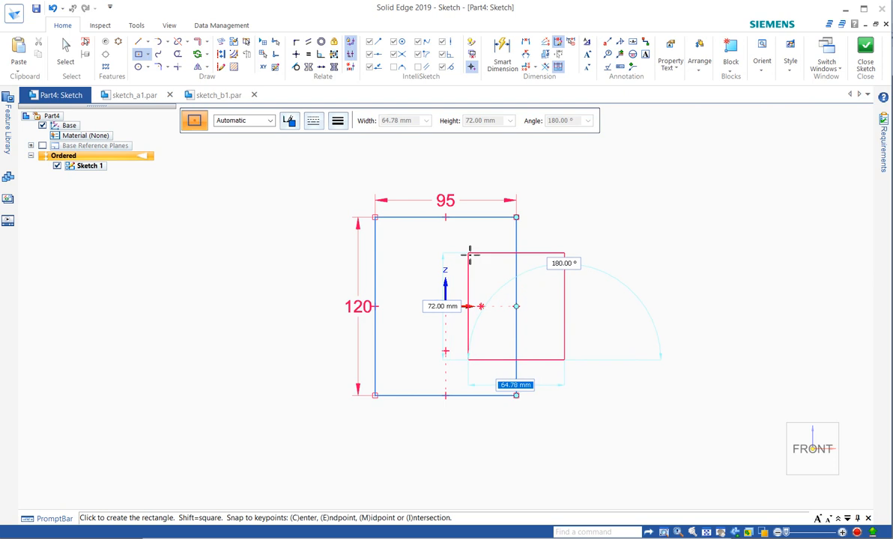
{"action": "left_click", "coordinate": [469, 254]}
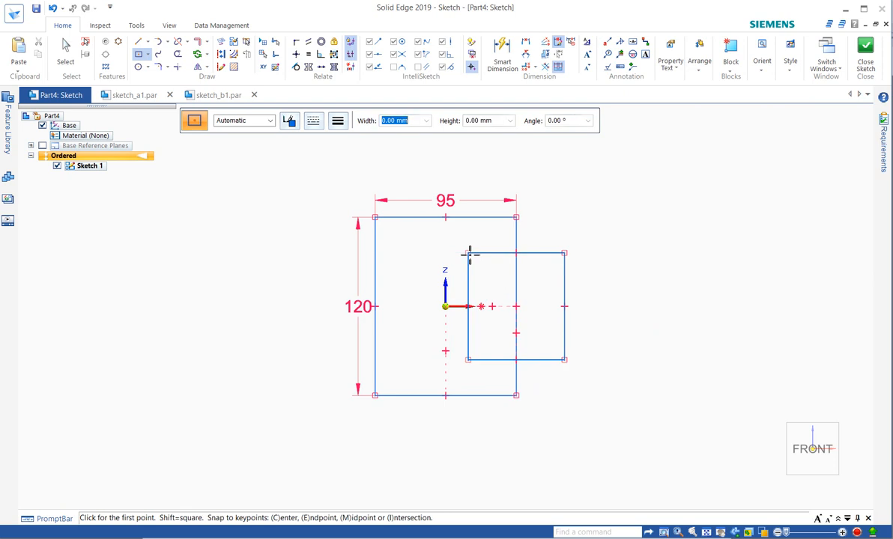
{"action": "left_click", "coordinate": [376, 306]}
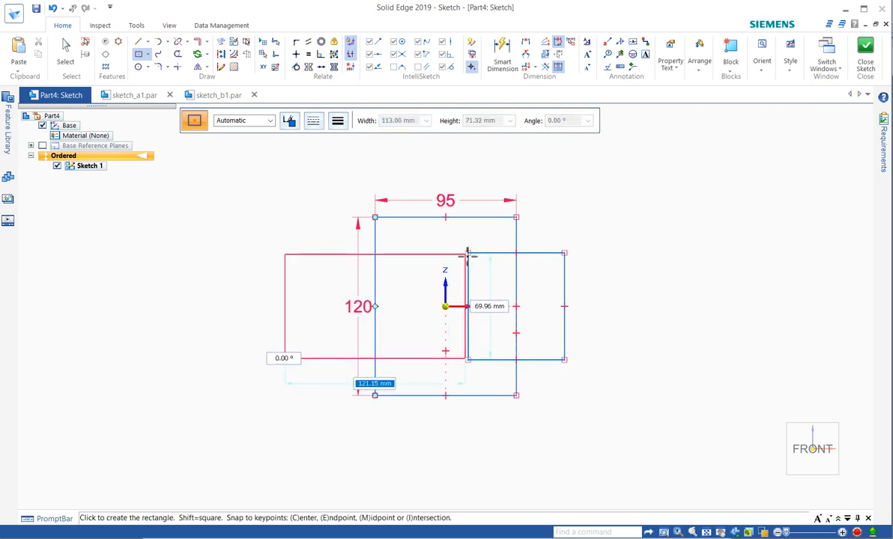
{"action": "left_click", "coordinate": [420, 255]}
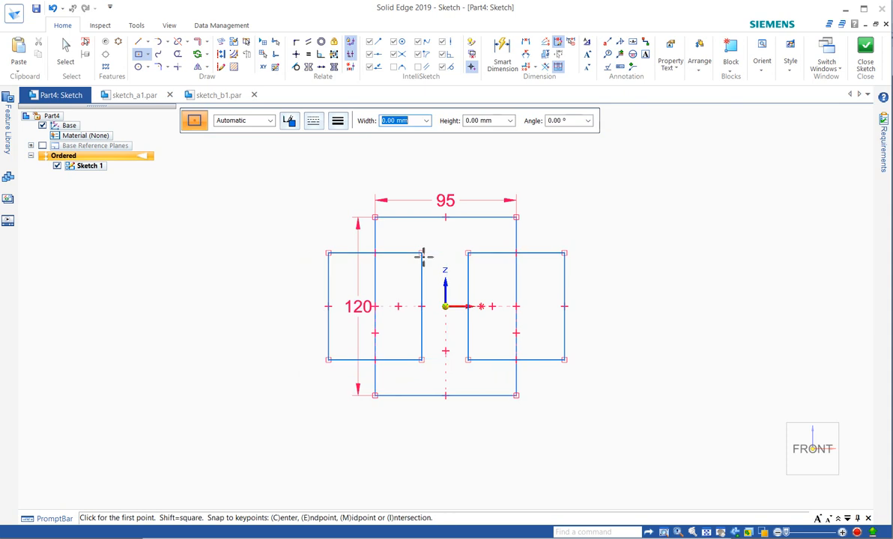
Trim the side rectangles' outer portions and the large rectangle's vertical segments inside them to leave an I-shaped profile
{"action": "left_click", "coordinate": [177, 54]}
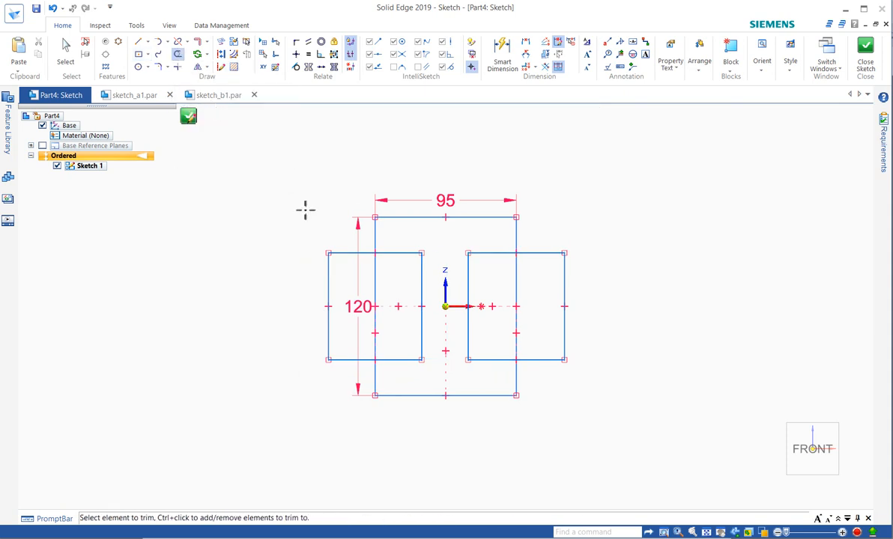
{"action": "mouse_move", "coordinate": [334, 227]}
{"action": "left_mouse_down"}
{"action": "mouse_move", "coordinate": [341, 374]}
{"action": "mouse_move", "coordinate": [285, 303]}
{"action": "mouse_move", "coordinate": [378, 310]}
{"action": "left_mouse_up"}
{"action": "mouse_move", "coordinate": [524, 255]}
{"action": "left_mouse_down"}
{"action": "mouse_move", "coordinate": [545, 240]}
{"action": "mouse_move", "coordinate": [552, 373]}
{"action": "mouse_move", "coordinate": [592, 281]}
{"action": "mouse_move", "coordinate": [499, 314]}
{"action": "left_mouse_up"}
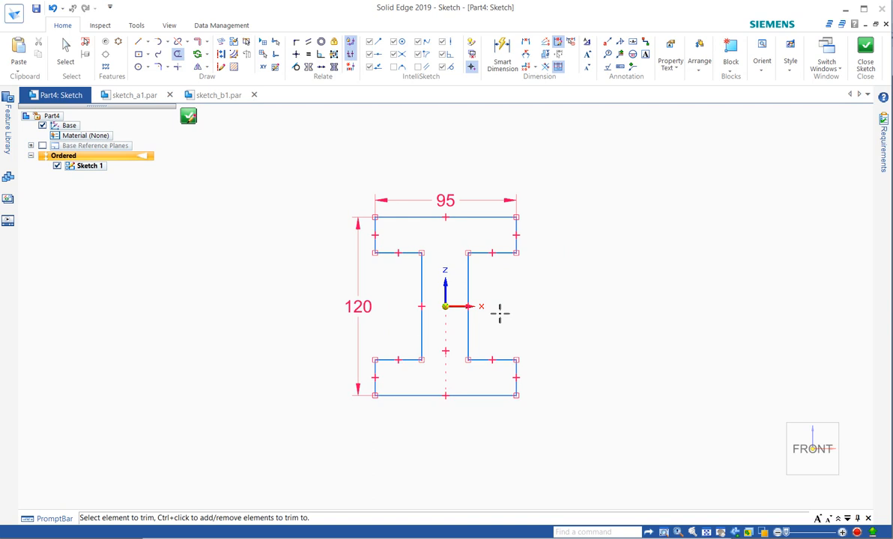
Apply Equal relationships between the two vertical web lines and between the two inner horizontal lines of the upper flange
{"action": "right_click", "coordinate": [548, 287]}
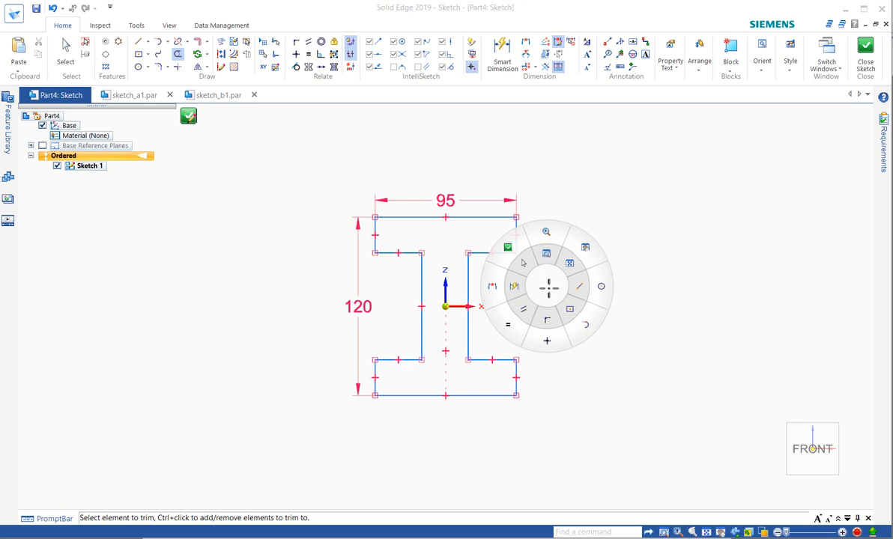
{"action": "left_click", "coordinate": [508, 326]}
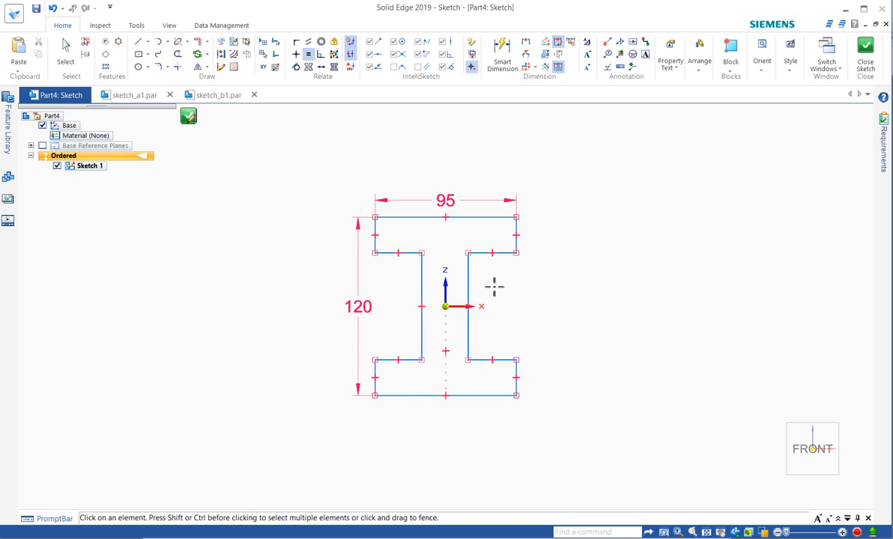
{"action": "left_click", "coordinate": [468, 279]}
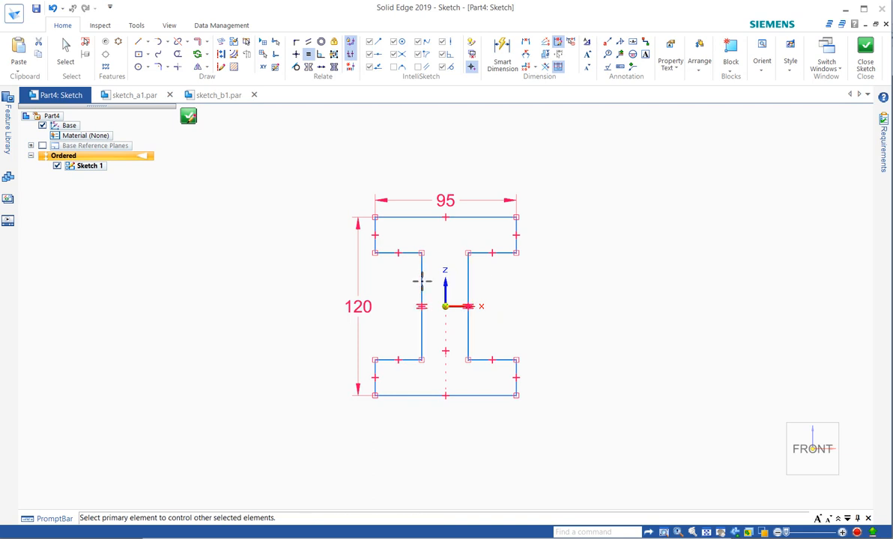
{"action": "left_click", "coordinate": [421, 281]}
{"action": "left_click", "coordinate": [505, 253]}
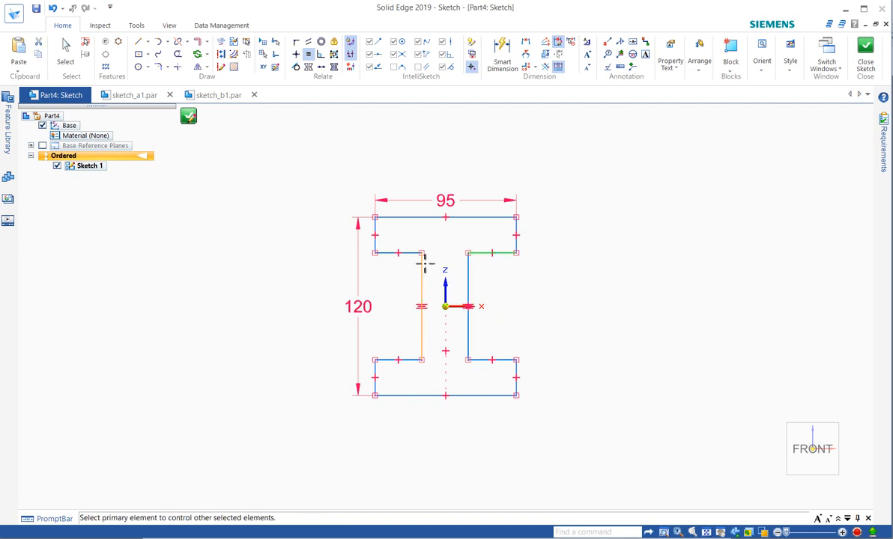
{"action": "left_click", "coordinate": [399, 253]}
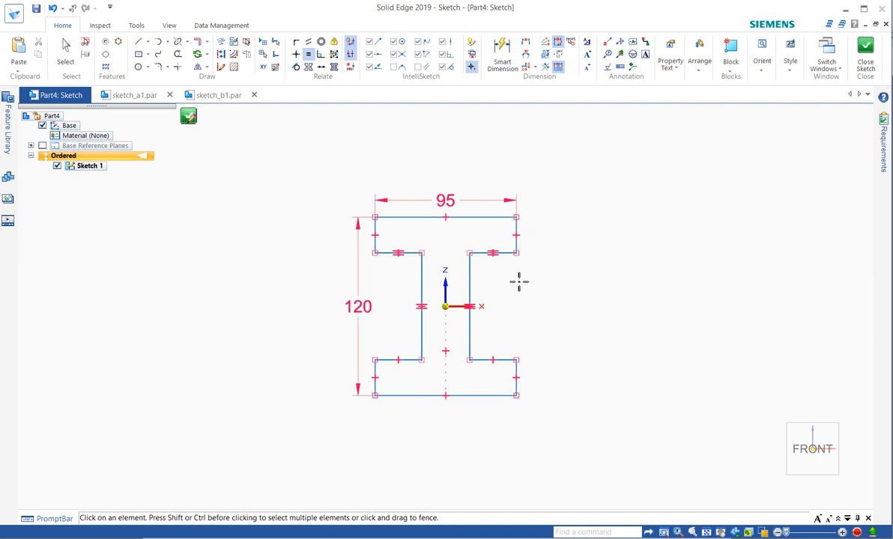
Make the inner horizontal lines of the lower flange equal to the upper right inner flange line
{"action": "left_click", "coordinate": [504, 253]}
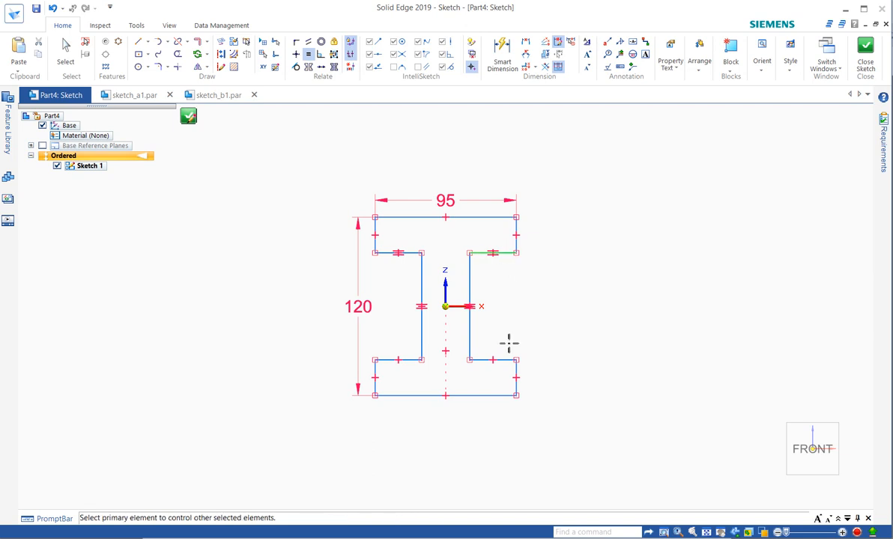
{"action": "left_click", "coordinate": [506, 361]}
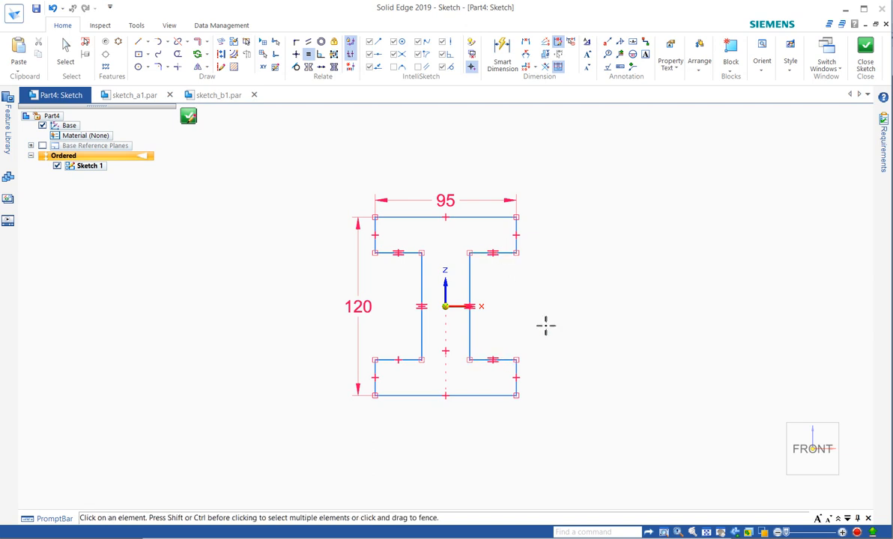
{"action": "left_click", "coordinate": [498, 361]}
{"action": "left_click", "coordinate": [405, 360]}
Turn on Relationship Colors to show the sketch's constraint status
{"action": "left_click", "coordinate": [103, 26]}
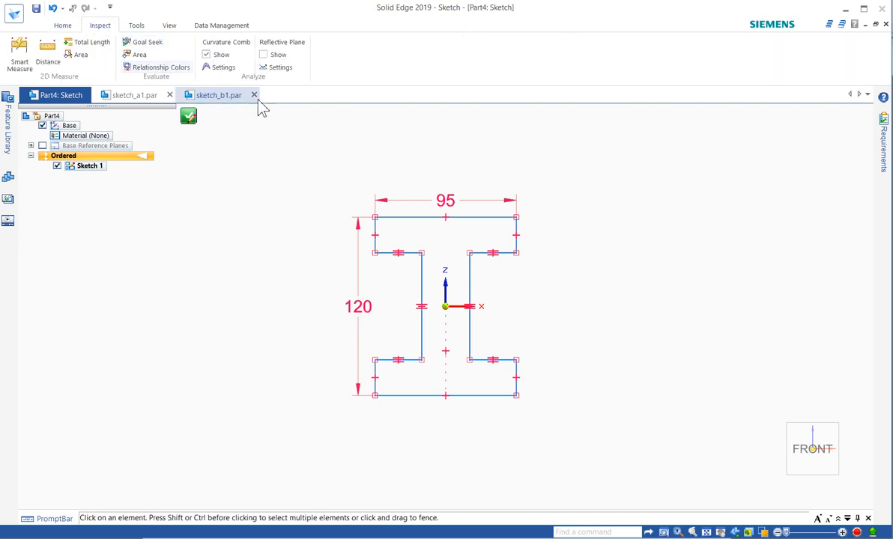
{"action": "left_click", "coordinate": [163, 69]}
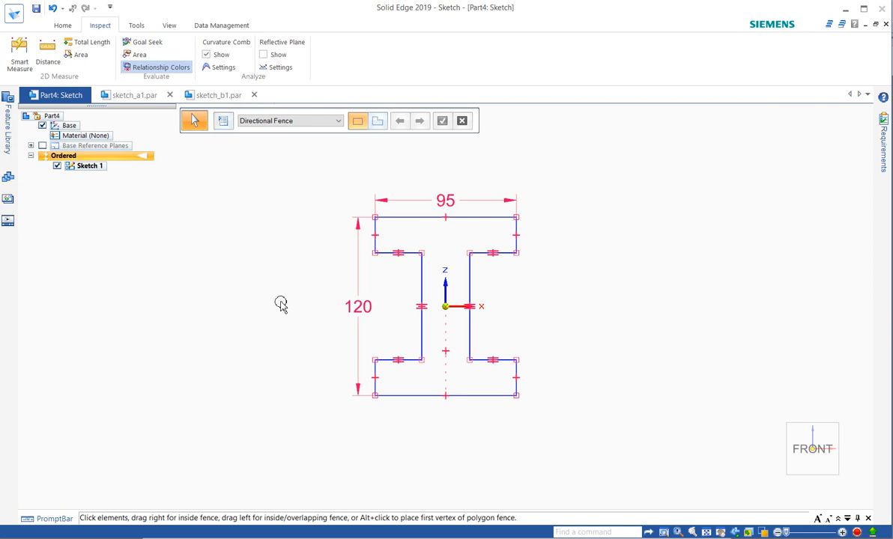
{"action": "left_click", "coordinate": [63, 27]}
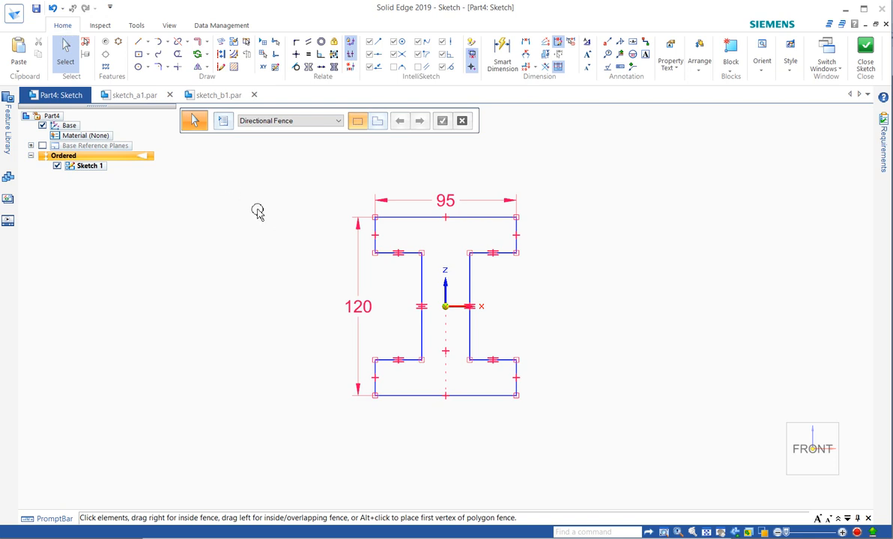
Align the midpoint of the right web line with the origin using a Horizontal/Vertical relationship
{"action": "right_click", "coordinate": [574, 304]}
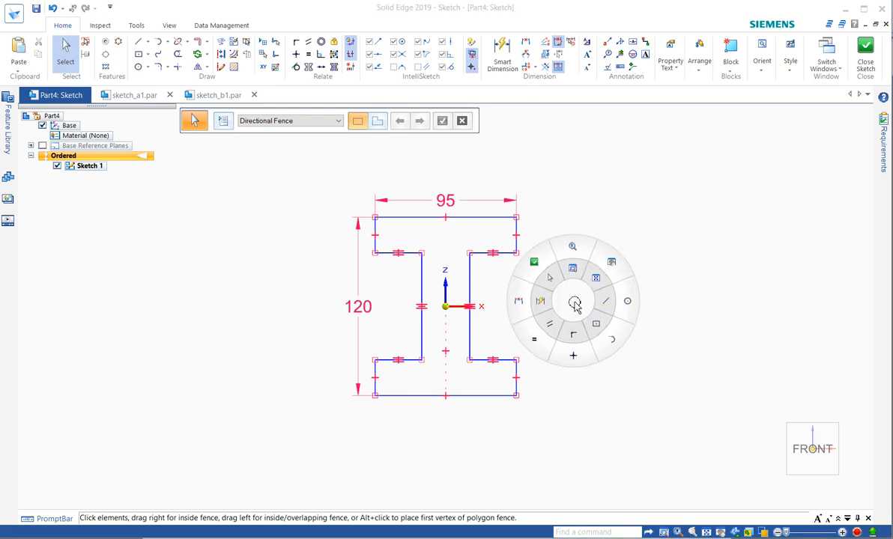
{"action": "left_click", "coordinate": [574, 361]}
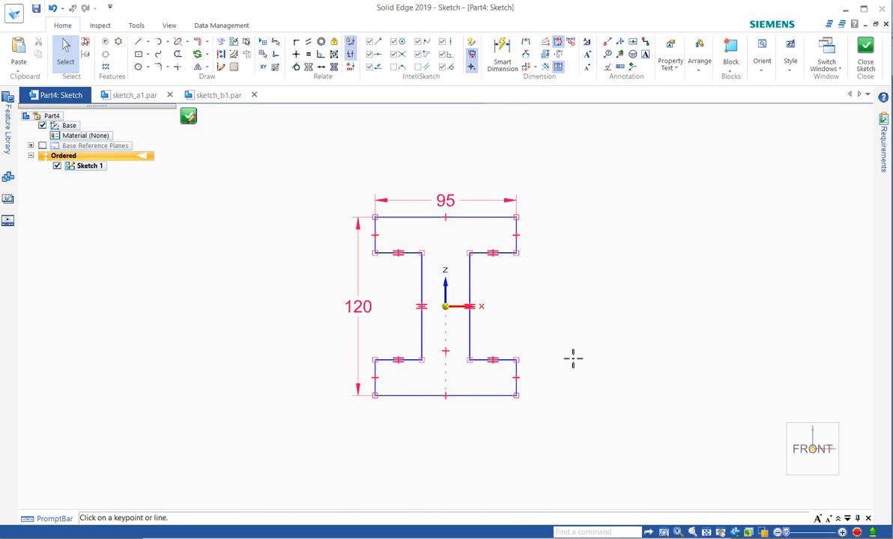
{"action": "left_click", "coordinate": [296, 54]}
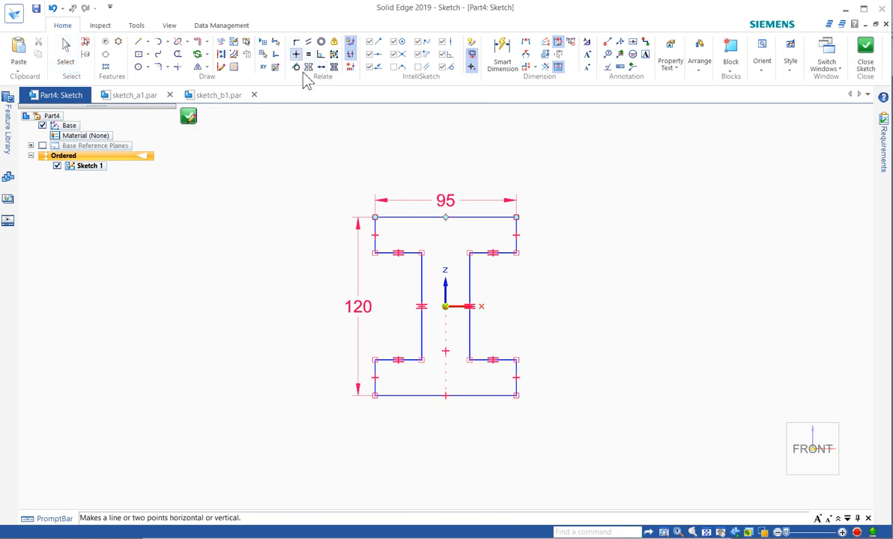
{"action": "left_click", "coordinate": [471, 308]}
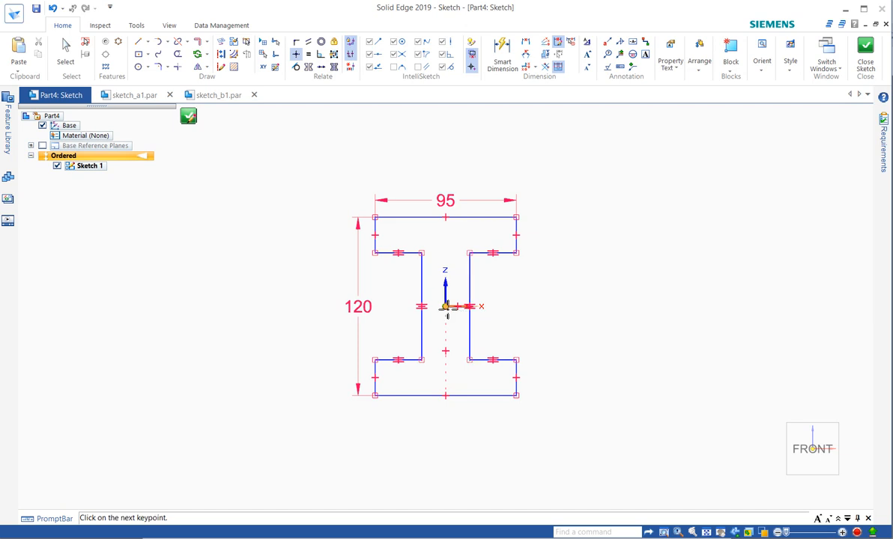
{"action": "left_click", "coordinate": [446, 306]}
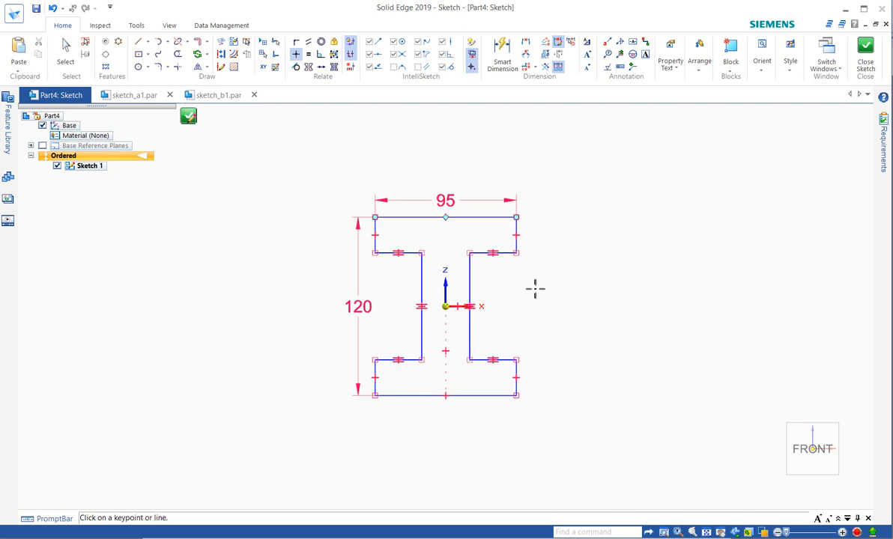
{"action": "key", "text": "Escape"}
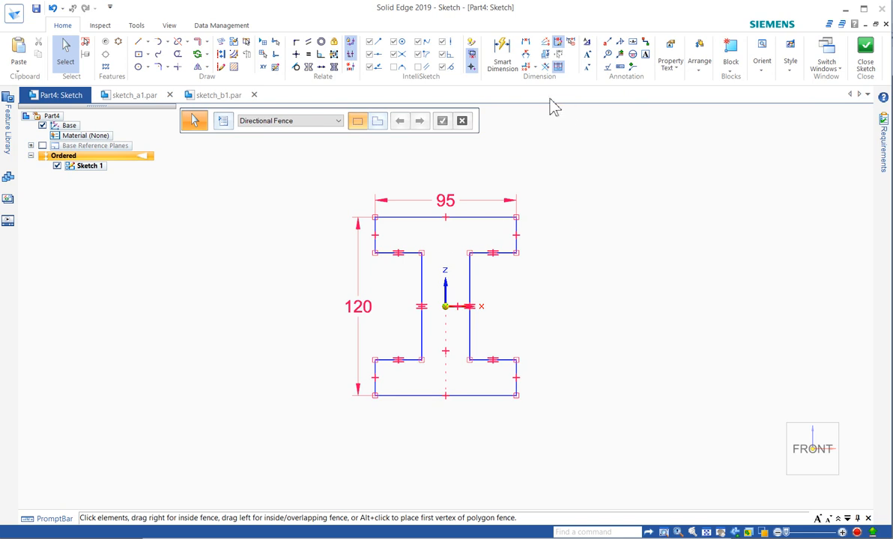
Dimension the upper flange's right vertical edge with Smart Dimension and set it to 25 mm
{"action": "right_click", "coordinate": [567, 226]}
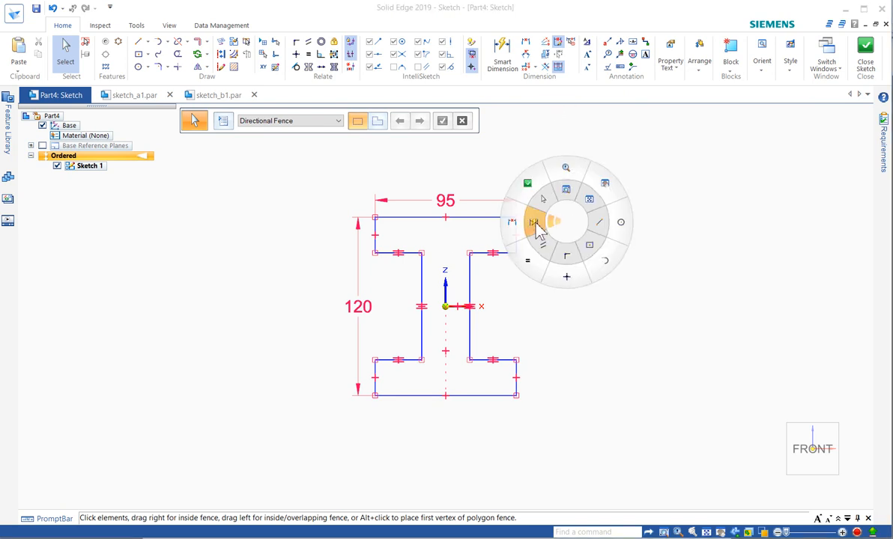
{"action": "left_click", "coordinate": [536, 227]}
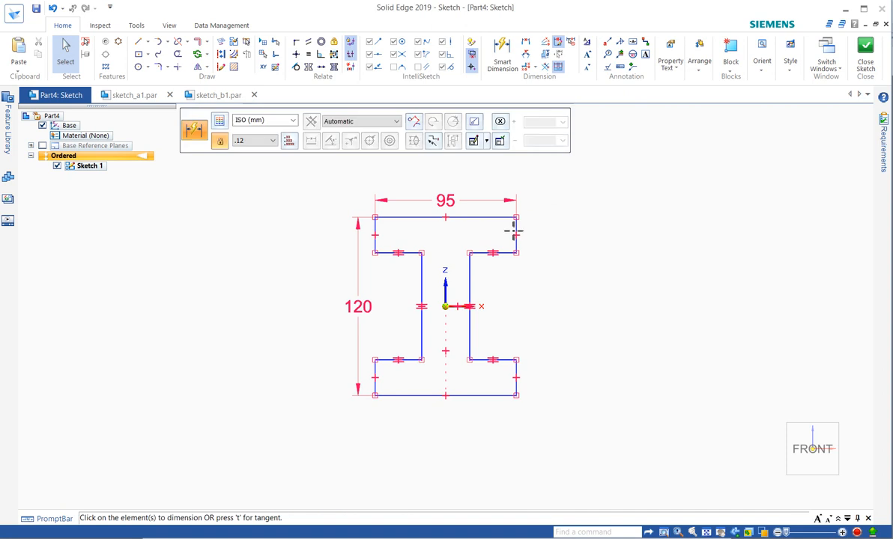
{"action": "left_click", "coordinate": [515, 232]}
{"action": "left_click", "coordinate": [567, 232]}
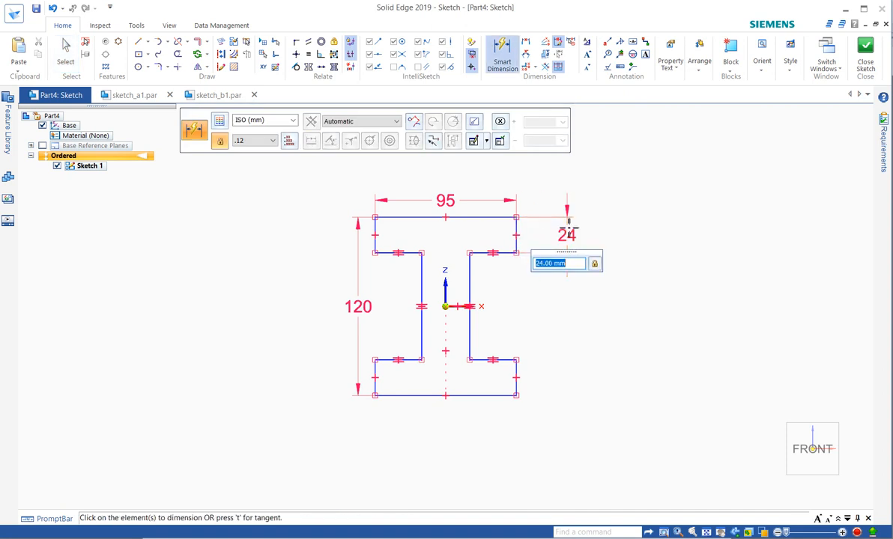
{"action": "type", "text": "25"}
{"action": "key", "text": "Return"}
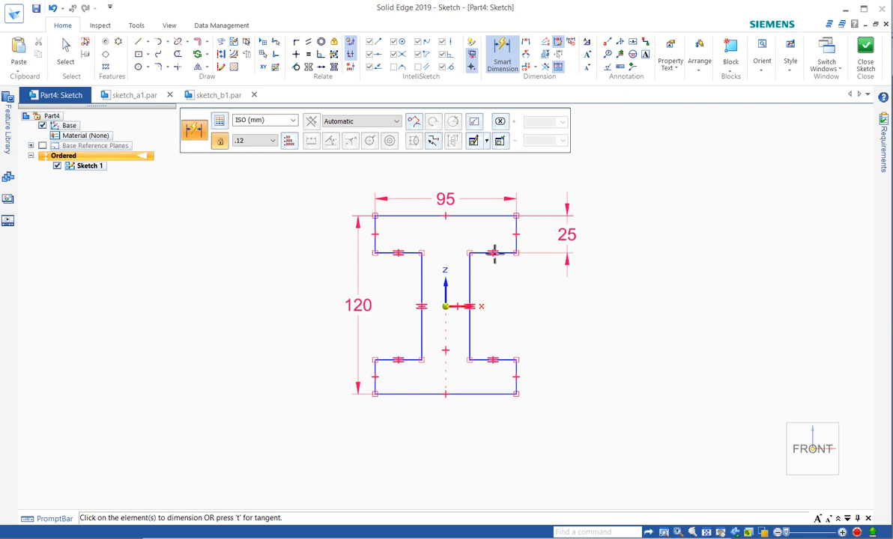
Dimension the distance between the two vertical web lines and set it to 25 mm
{"action": "left_click", "coordinate": [469, 275]}
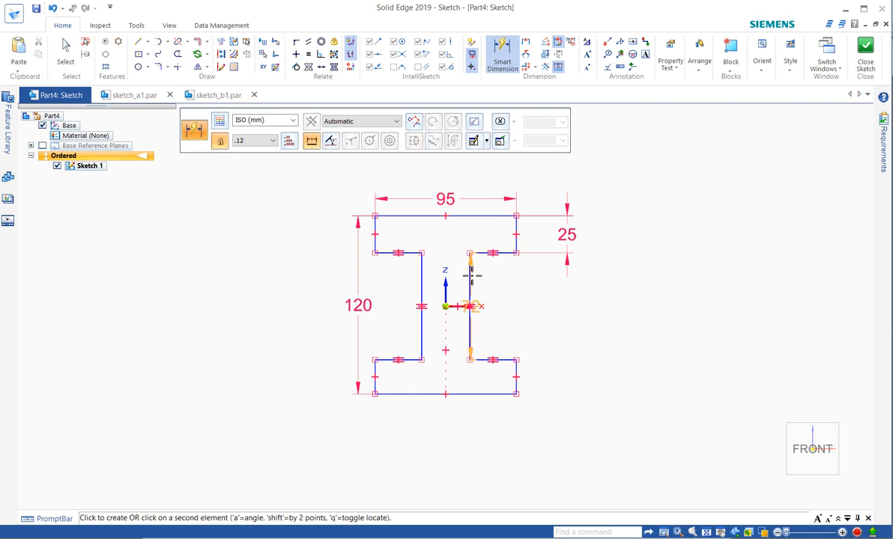
{"action": "left_click", "coordinate": [421, 258]}
{"action": "left_click", "coordinate": [442, 234]}
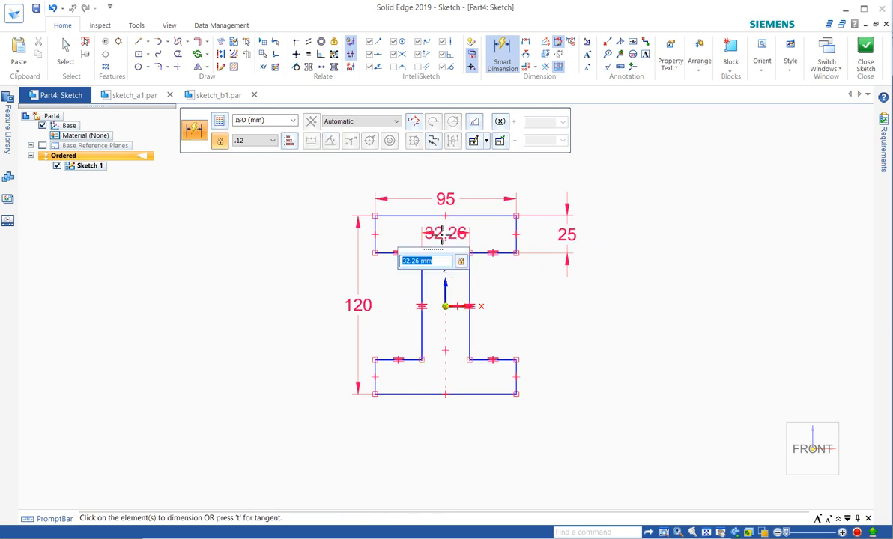
{"action": "type", "text": "25"}
{"action": "key", "text": "Return"}
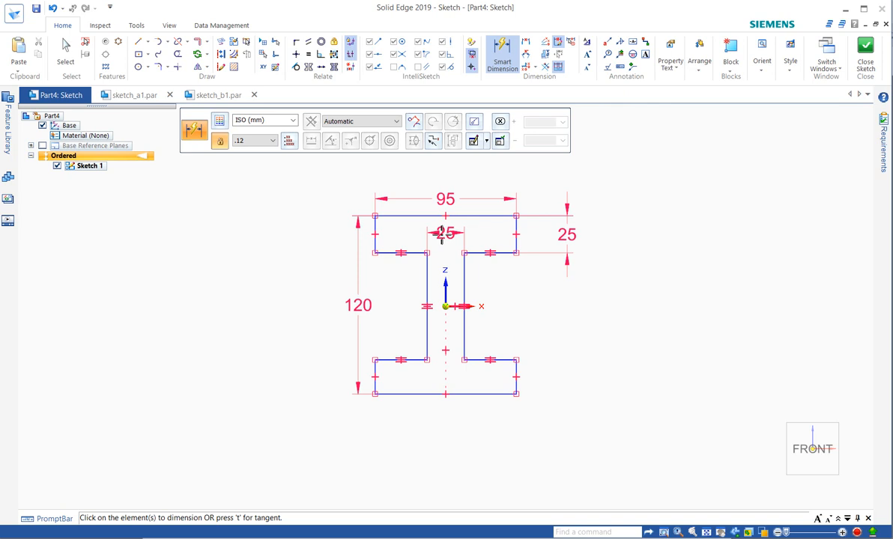
Check the whole profile with the Relationship Assistant's variability display to find missing relationships, then leave the command
{"action": "left_click", "coordinate": [349, 67]}
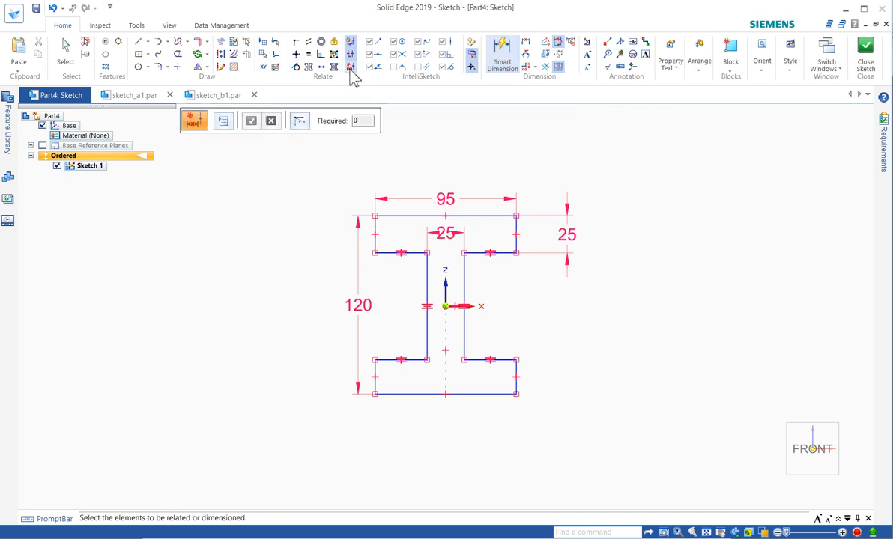
{"action": "left_click_drag", "start_coordinate": [315, 155], "coordinate": [587, 432]}
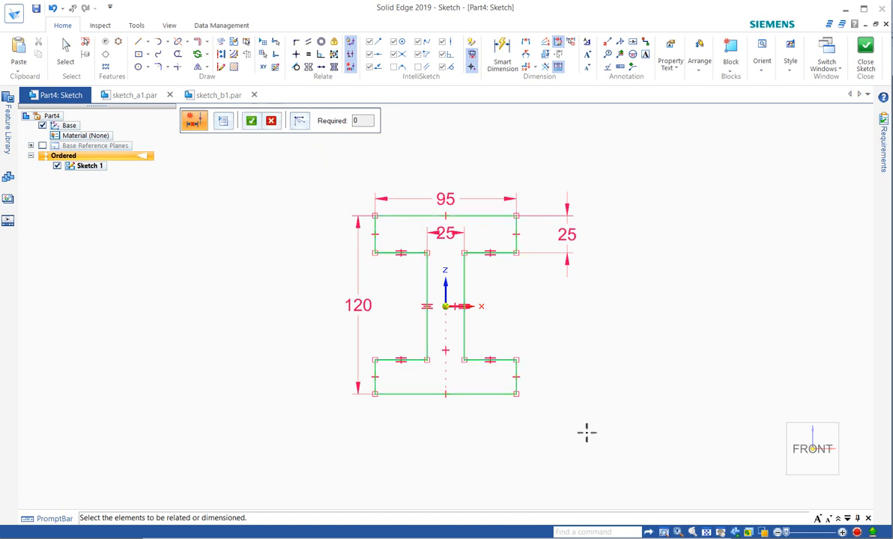
{"action": "left_click", "coordinate": [300, 122]}
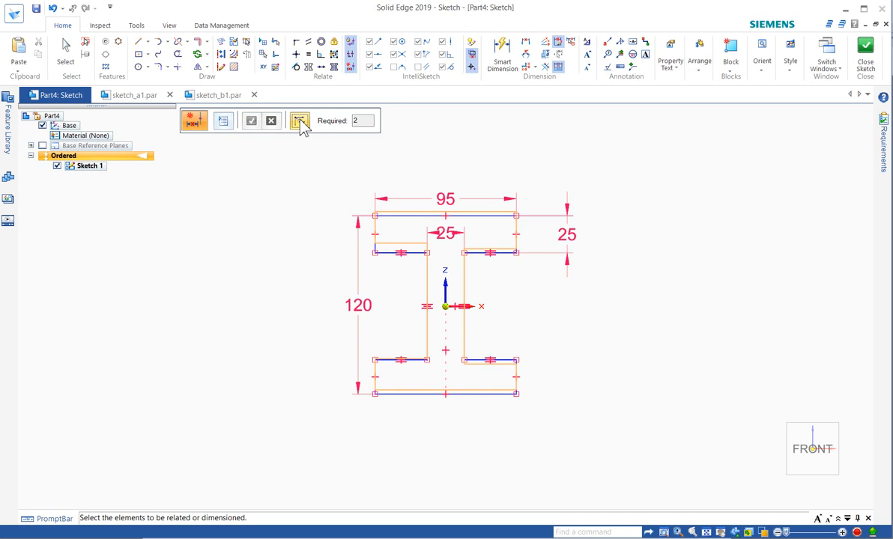
{"action": "left_click", "coordinate": [300, 124]}
{"action": "right_click", "coordinate": [544, 305]}
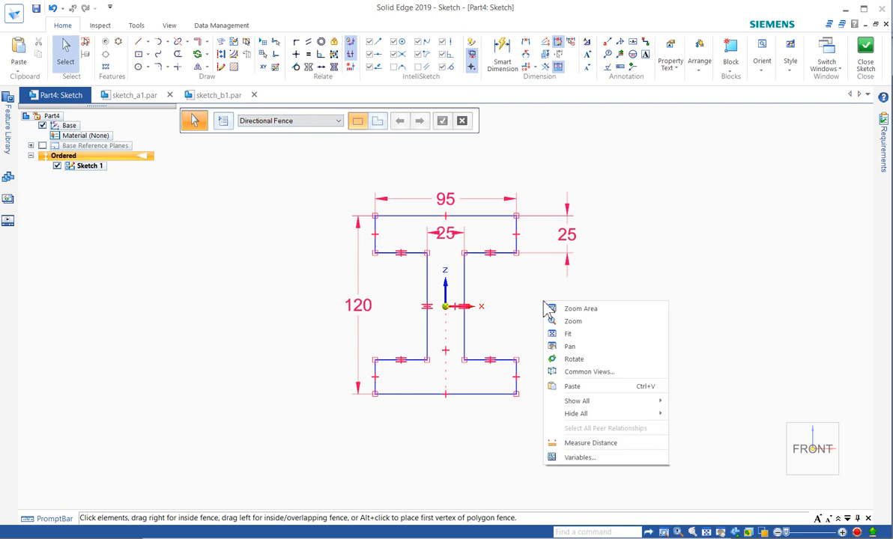
{"action": "left_click", "coordinate": [523, 294]}
Align the upper flange's two inner corners at the web with a Horizontal/Vertical relationship
{"action": "right_click_drag", "start_coordinate": [524, 295], "coordinate": [531, 352]}
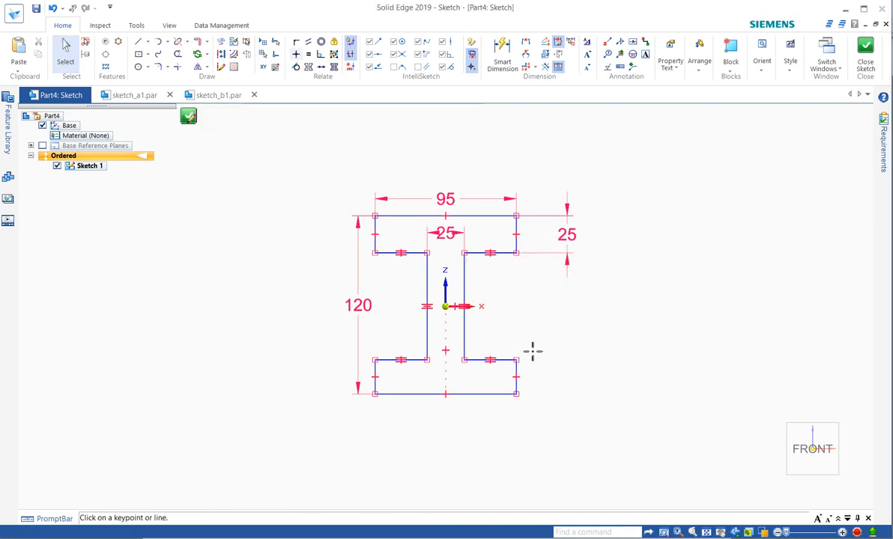
{"action": "left_click", "coordinate": [465, 253]}
{"action": "left_click", "coordinate": [427, 253]}
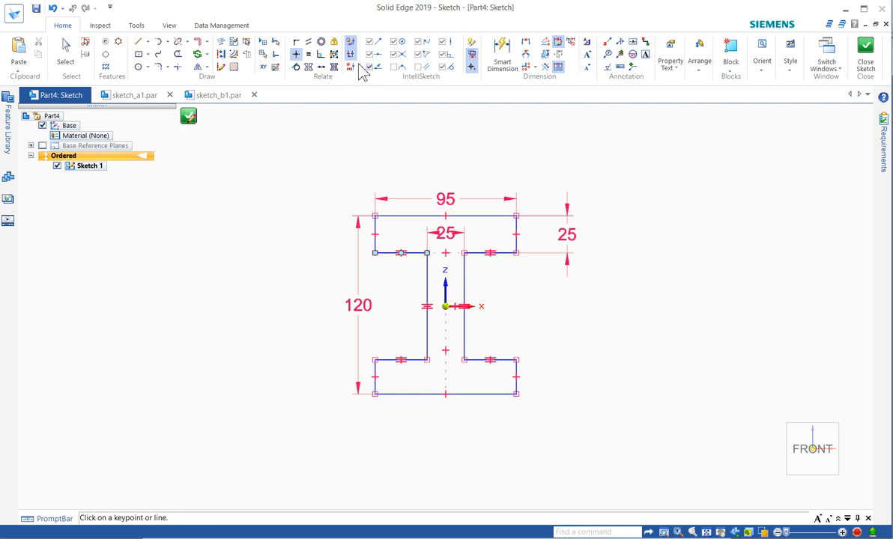
Recheck the full profile's variability with the Relationship Assistant to see which geometry can still move
{"action": "left_click", "coordinate": [333, 67]}
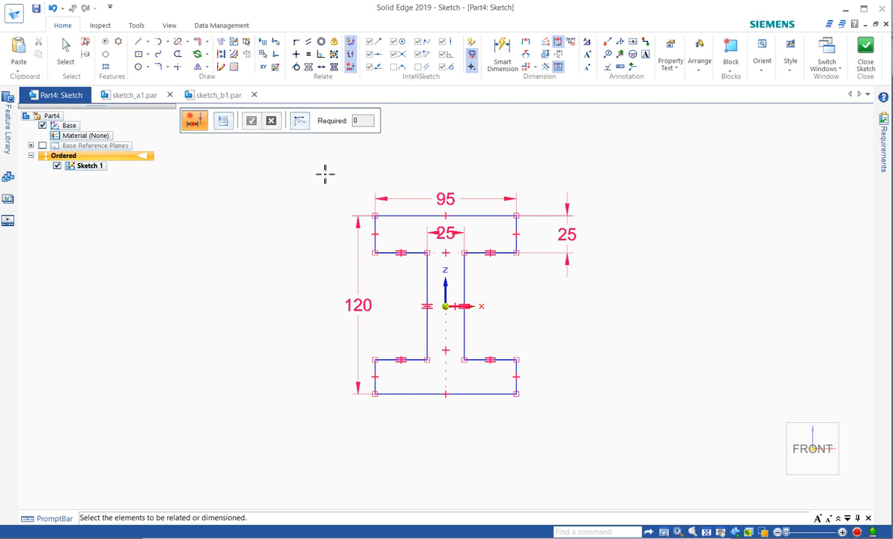
{"action": "left_click_drag", "start_coordinate": [597, 442], "coordinate": [318, 165]}
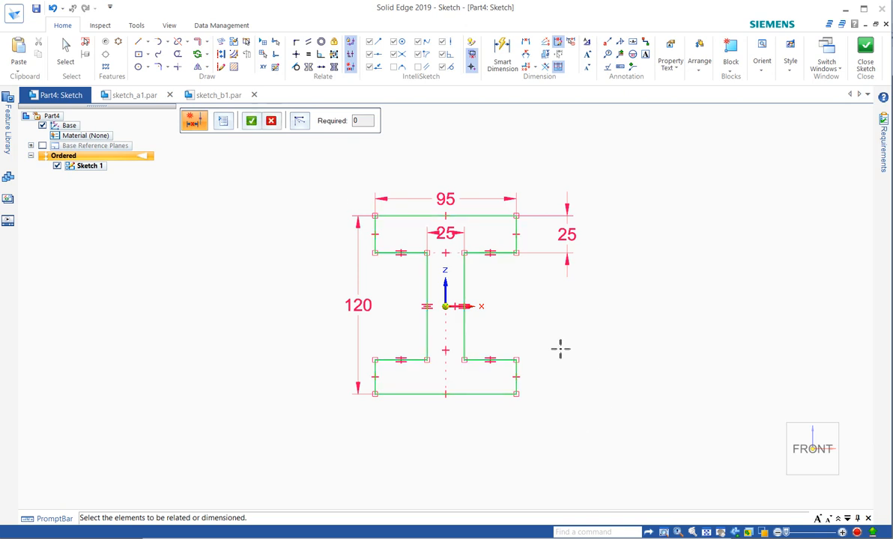
{"action": "left_click", "coordinate": [299, 120]}
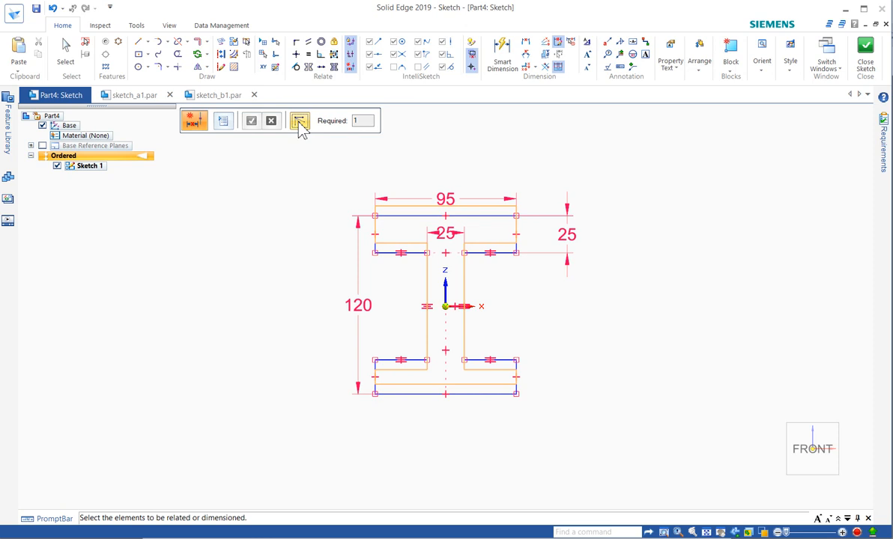
{"action": "key", "text": "Escape"}
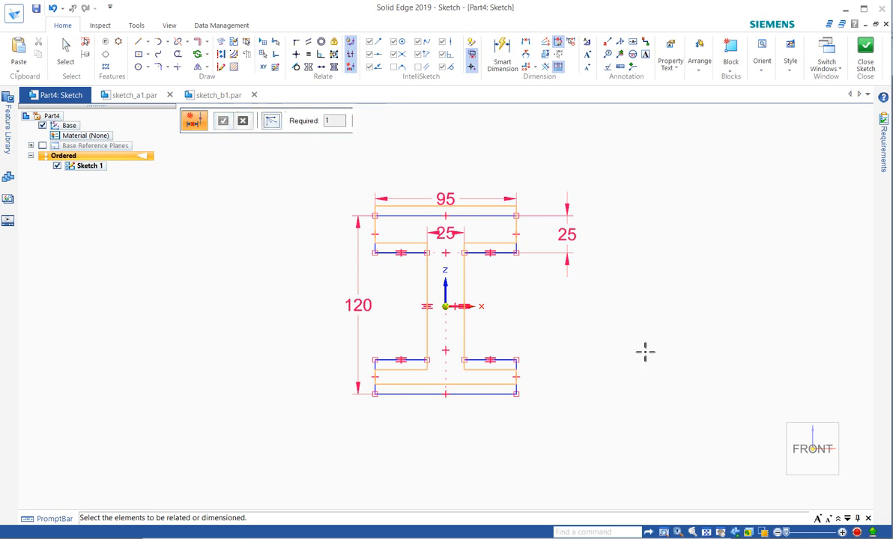
Make the right vertical edges of the lower and upper flanges equal in length
{"action": "right_click", "coordinate": [624, 314]}
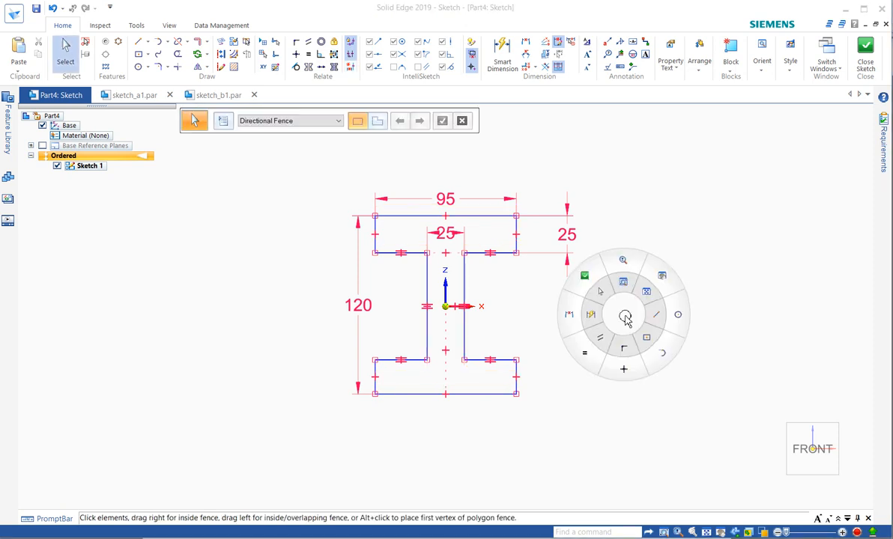
{"action": "left_click", "coordinate": [588, 360]}
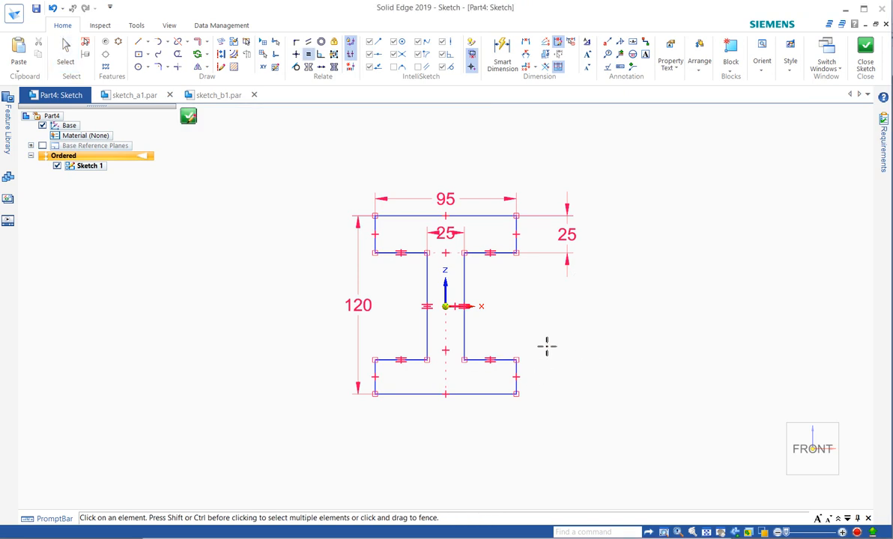
{"action": "left_click", "coordinate": [518, 377]}
{"action": "left_click", "coordinate": [520, 236]}
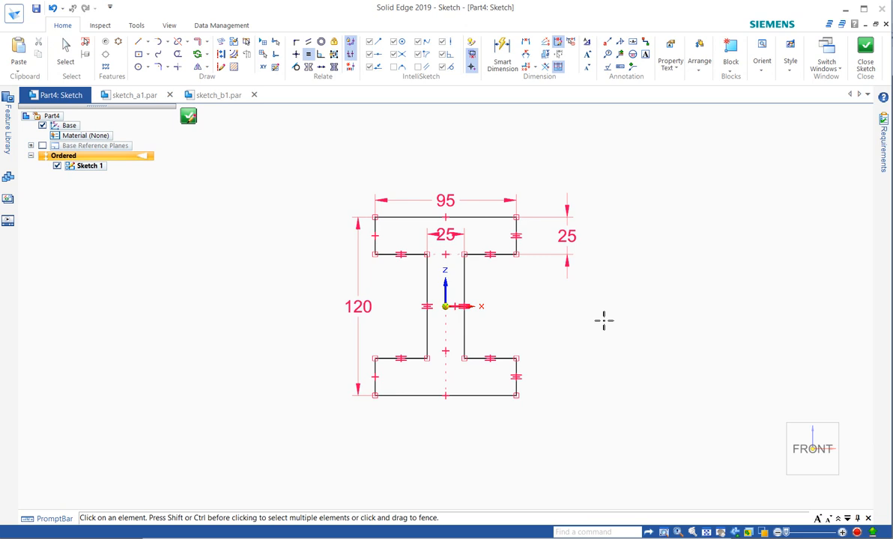
{"action": "key", "text": "Escape"}
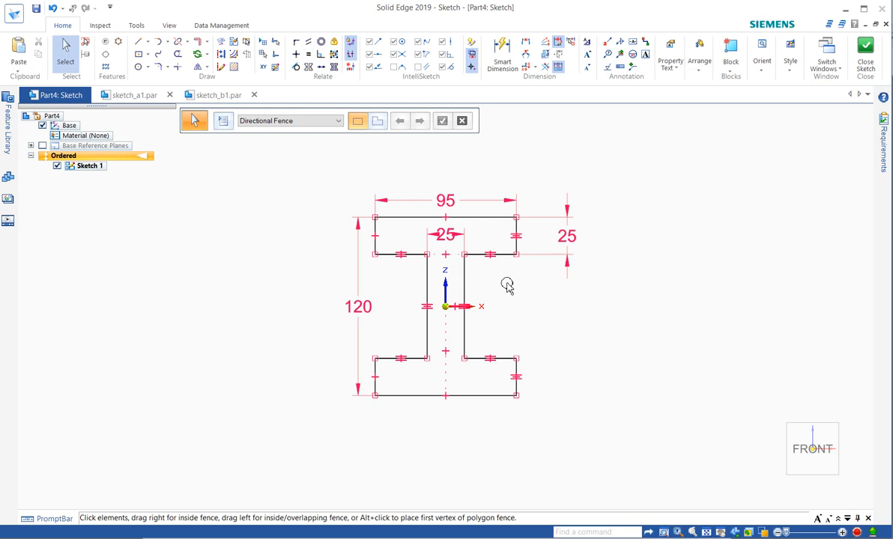
Review the sketch's dimension variables in the Variable Table and close it
{"action": "right_click", "coordinate": [508, 288]}
{"action": "left_click", "coordinate": [539, 438]}
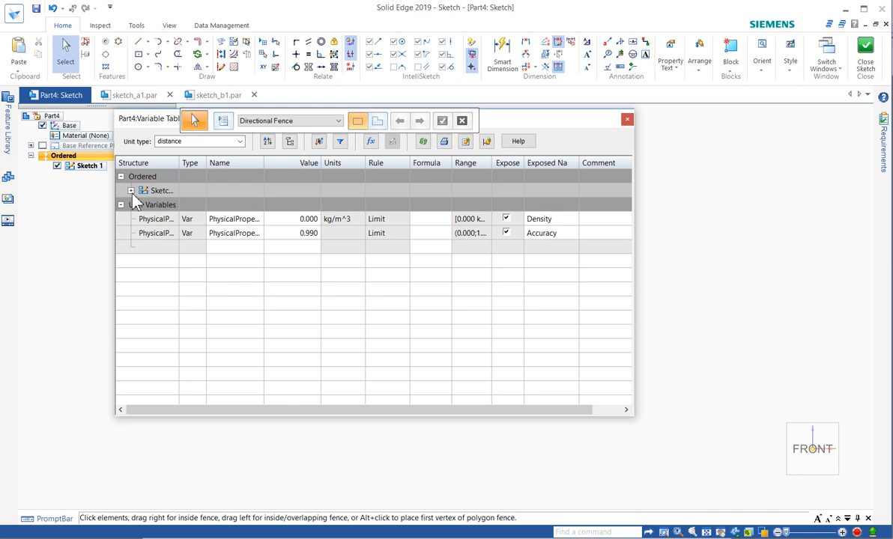
{"action": "left_click", "coordinate": [131, 190]}
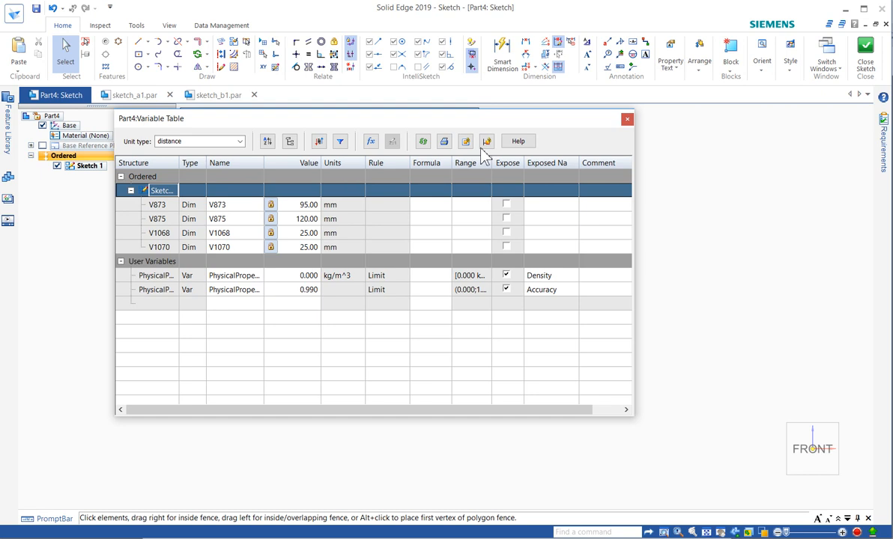
{"action": "left_click", "coordinate": [627, 120]}
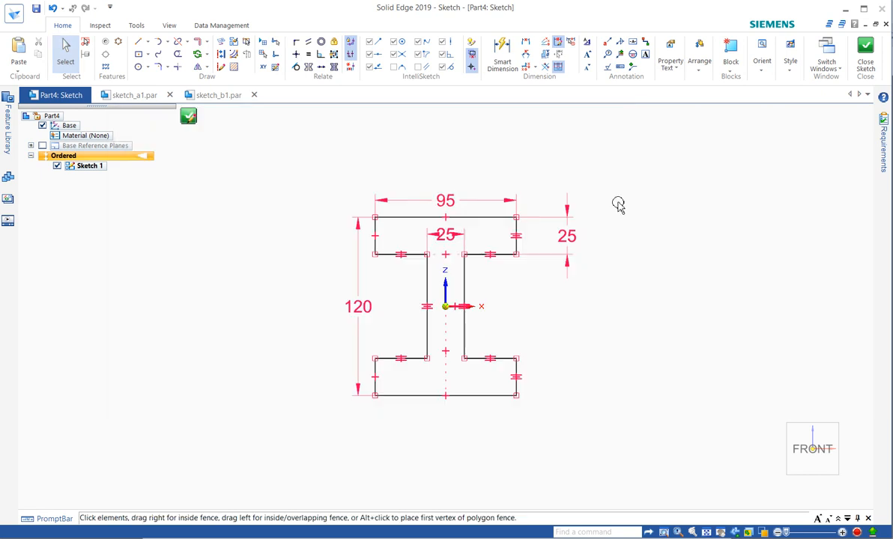
Show all dimensions as formulas to inspect their variable names, and switch the display back to values
{"action": "left_click", "coordinate": [567, 239]}
{"action": "right_click", "coordinate": [568, 244]}
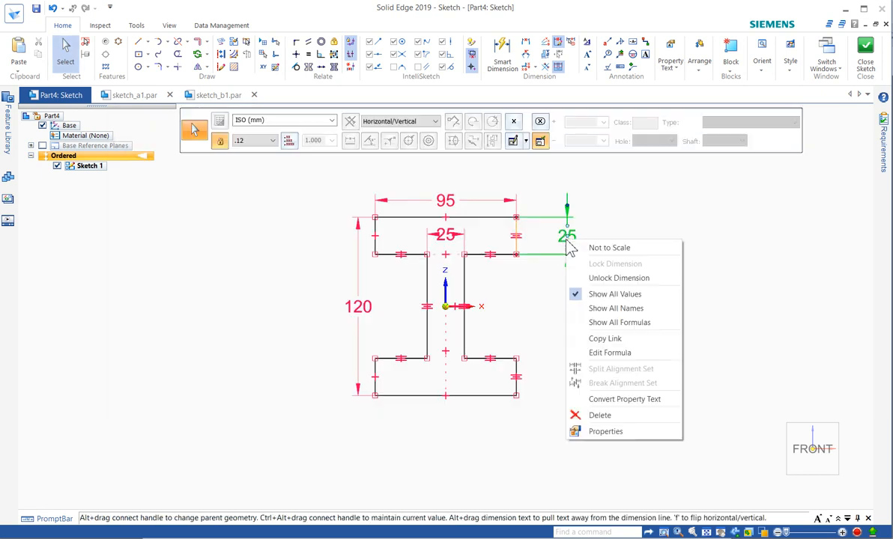
{"action": "left_click", "coordinate": [616, 322]}
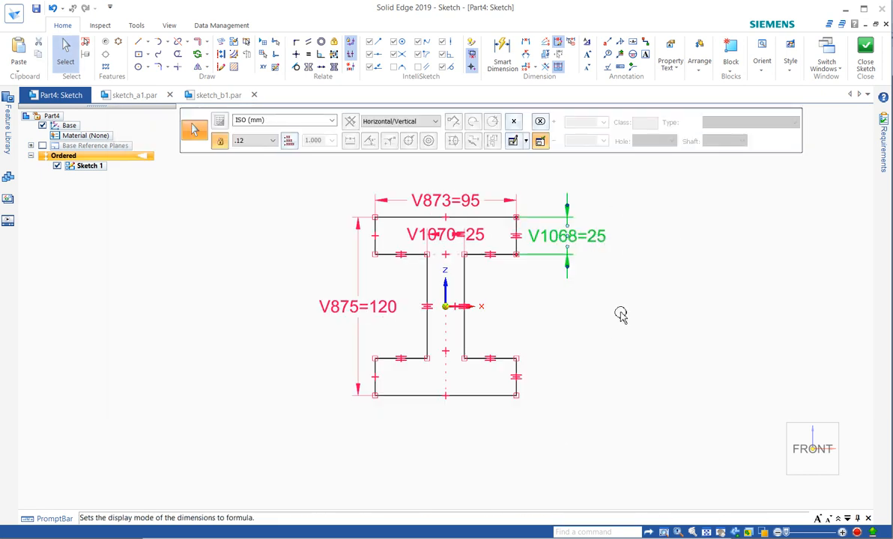
{"action": "left_click", "coordinate": [569, 238]}
{"action": "right_click", "coordinate": [567, 236]}
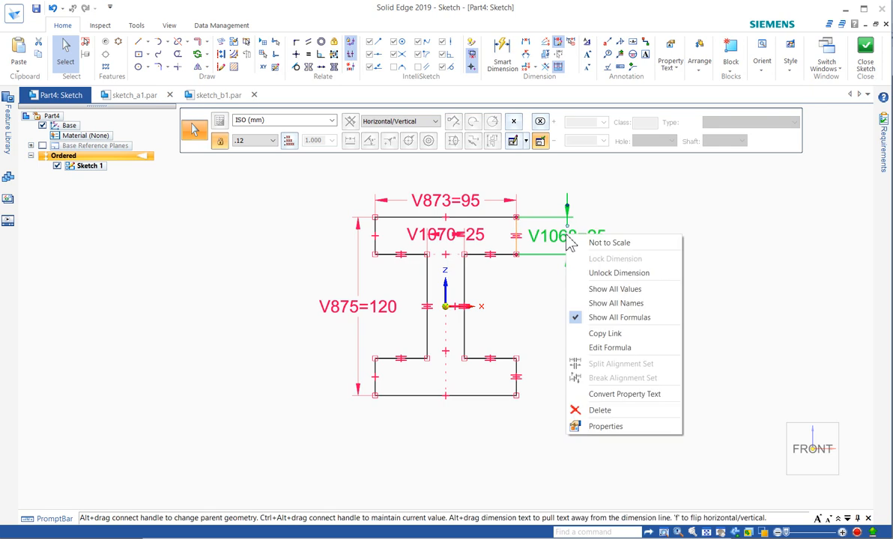
{"action": "left_click", "coordinate": [606, 290]}
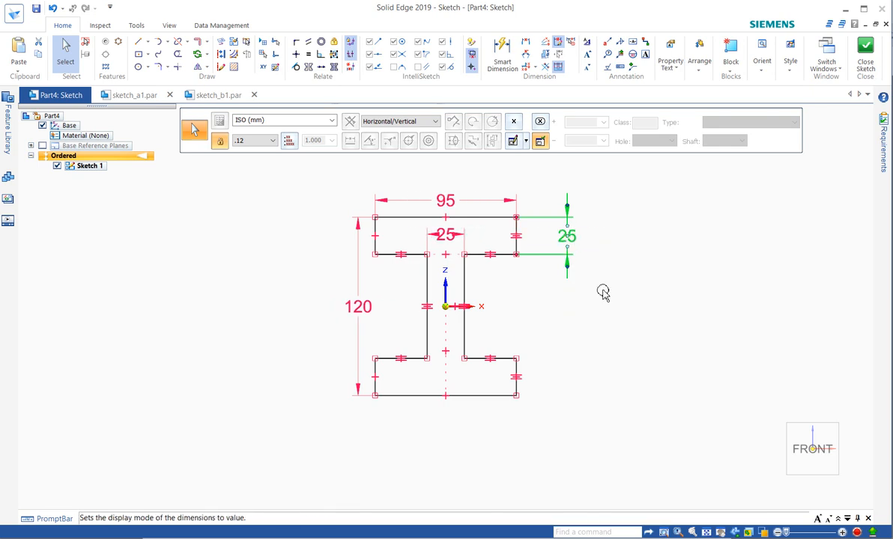
{"action": "left_click", "coordinate": [603, 292]}
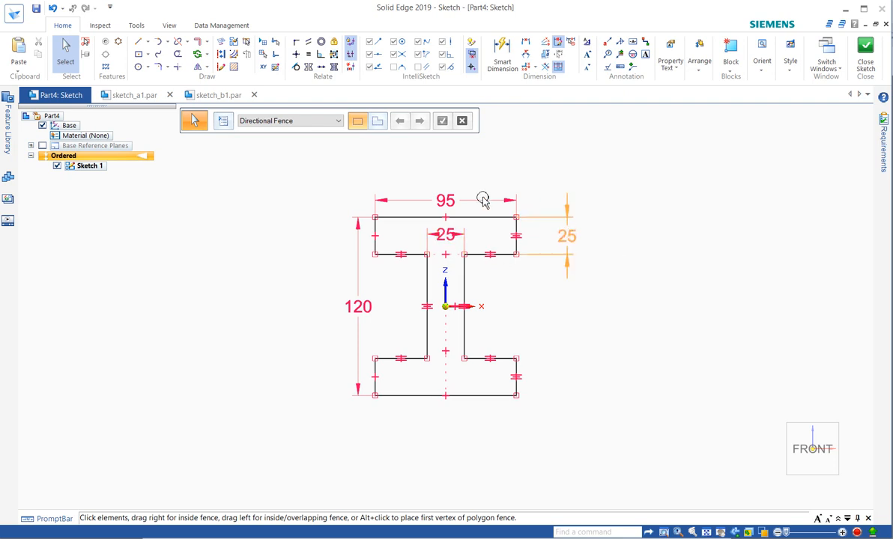
Link the web width dimension to the flange thickness dimension with the formula V1068
{"action": "double_click", "coordinate": [442, 236]}
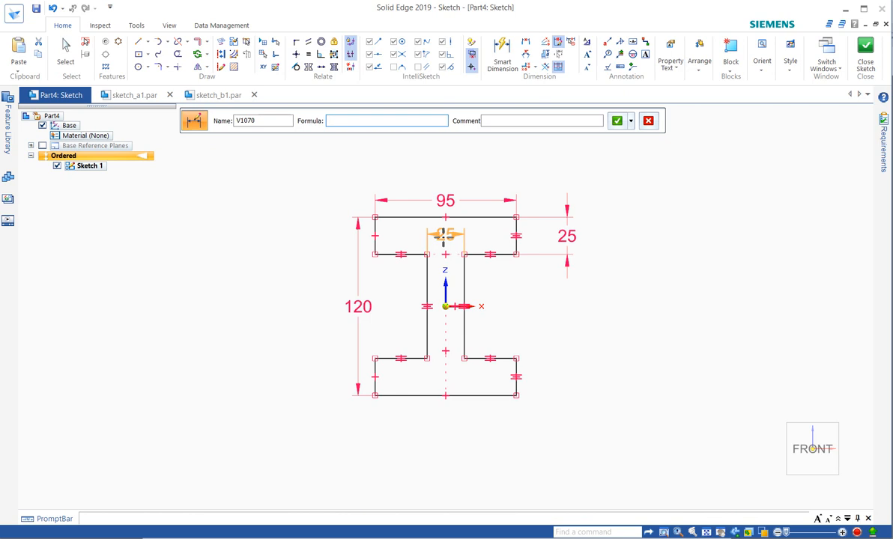
{"action": "left_click", "coordinate": [565, 236]}
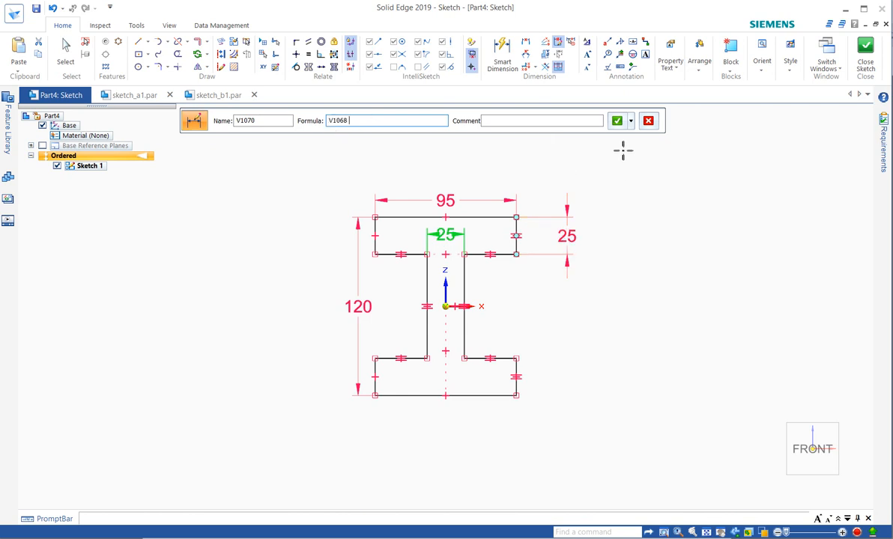
{"action": "left_click", "coordinate": [619, 122]}
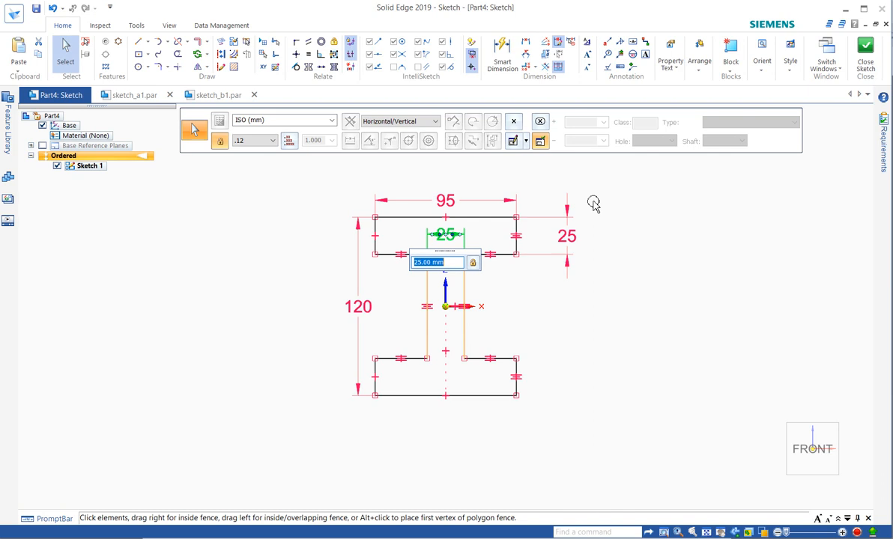
{"action": "key", "text": "Escape"}
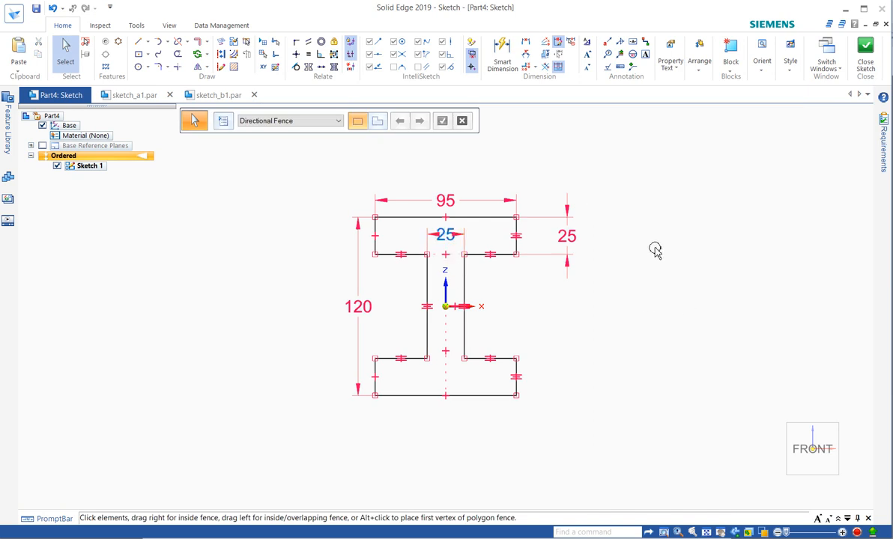
Set the upper flange's thickness dimension to 35 mm
{"action": "left_click", "coordinate": [578, 239]}
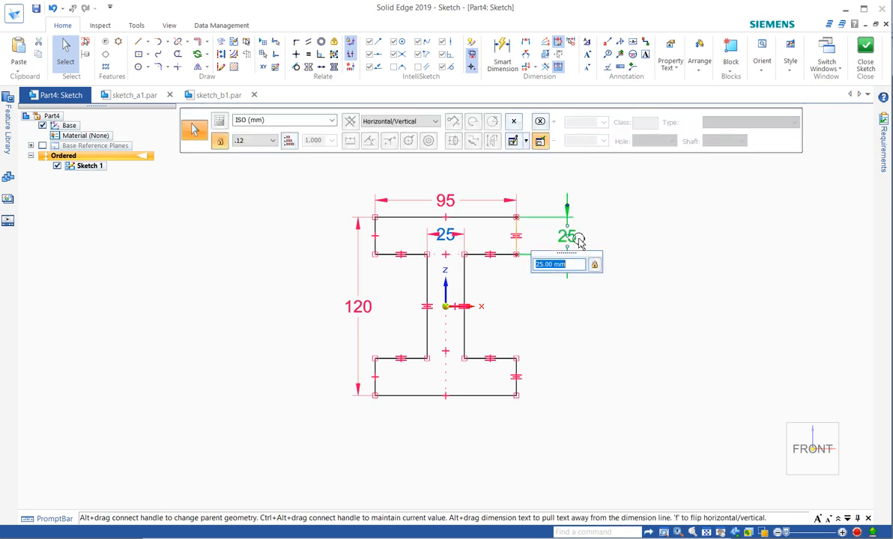
{"action": "scroll", "coordinate": [574, 263], "scroll_direction": "up", "scroll_amount": 10}
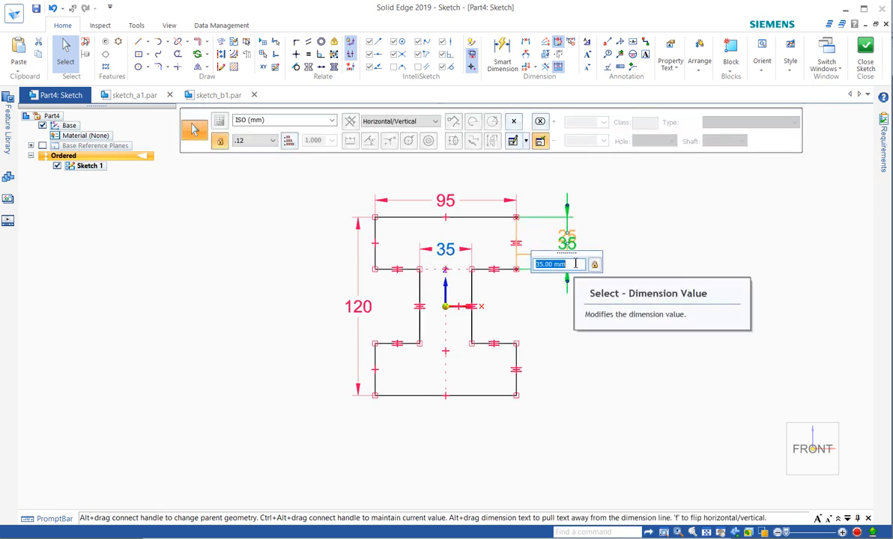
{"action": "scroll", "coordinate": [575, 263], "scroll_direction": "up", "scroll_amount": 3}
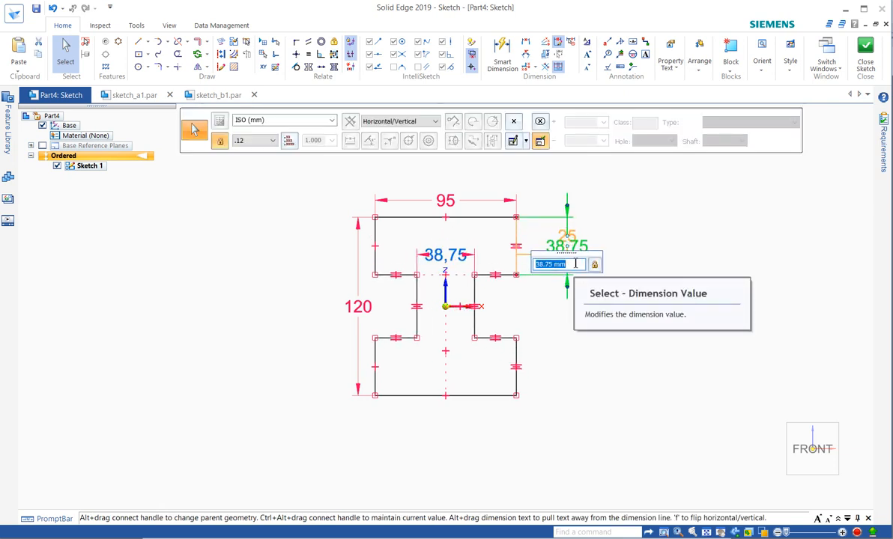
{"action": "type", "text": "35"}
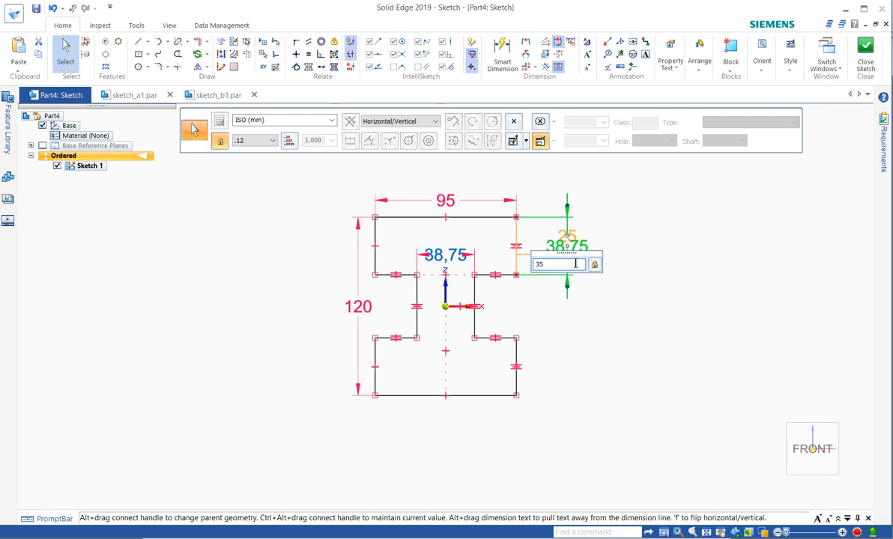
{"action": "key", "text": "Return"}
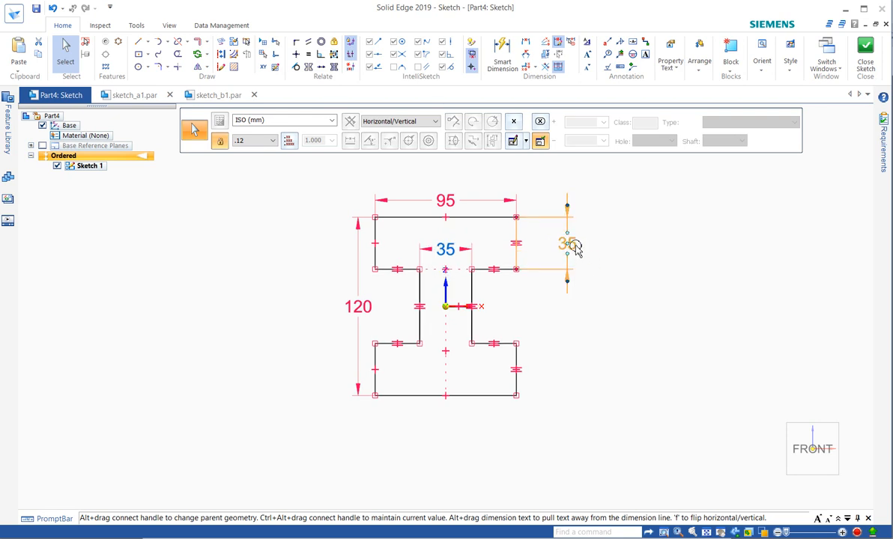
Display all sketch dimensions by their variable names
{"action": "left_click", "coordinate": [573, 245]}
{"action": "right_click", "coordinate": [574, 245]}
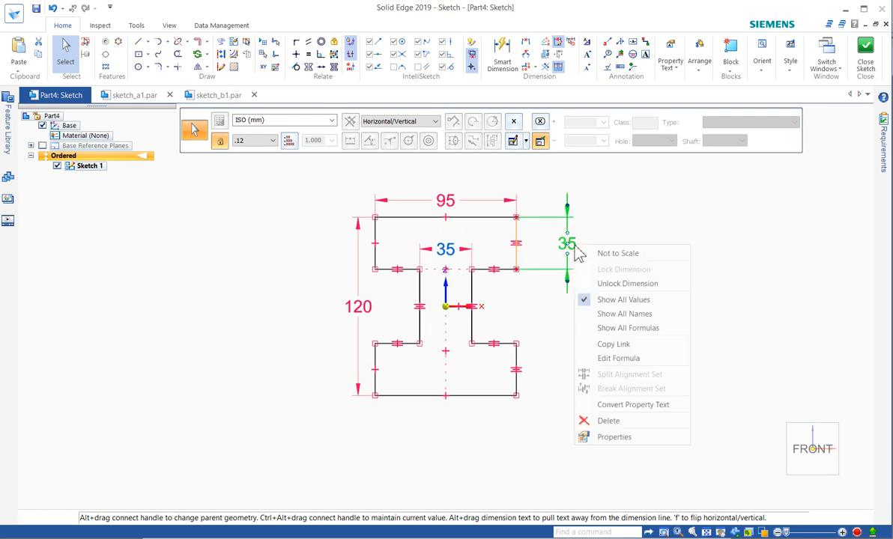
{"action": "left_click", "coordinate": [624, 314]}
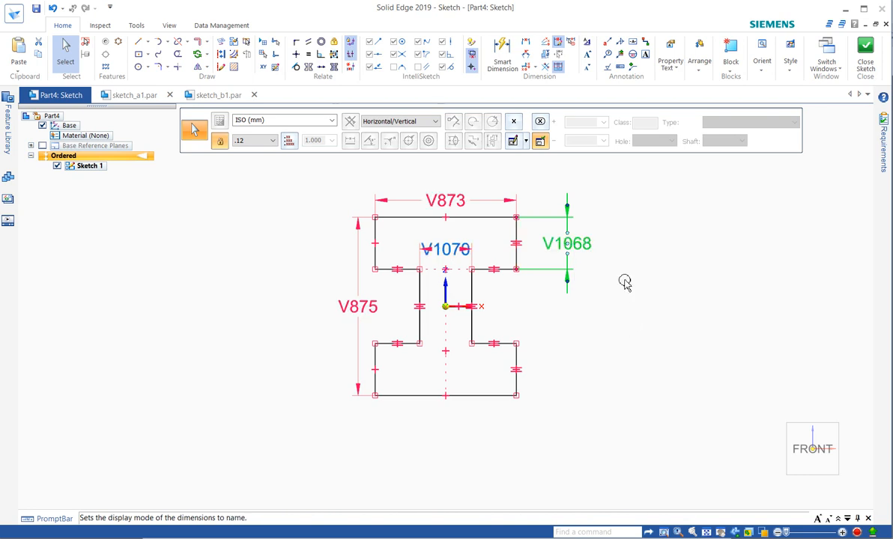
In the Variable Table, rename the overall width variable V873 to W and the overall height variable V875 to H
{"action": "right_click", "coordinate": [619, 255]}
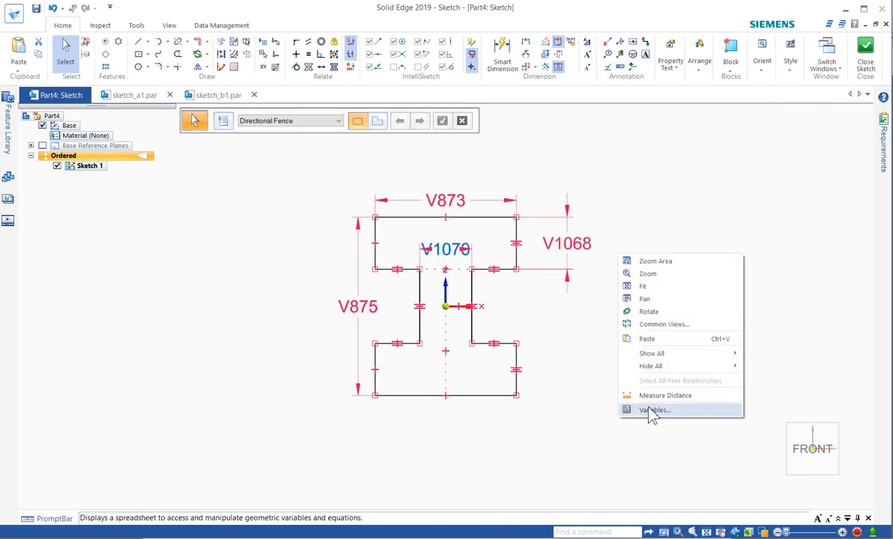
{"action": "left_click", "coordinate": [652, 410]}
{"action": "left_click", "coordinate": [289, 122]}
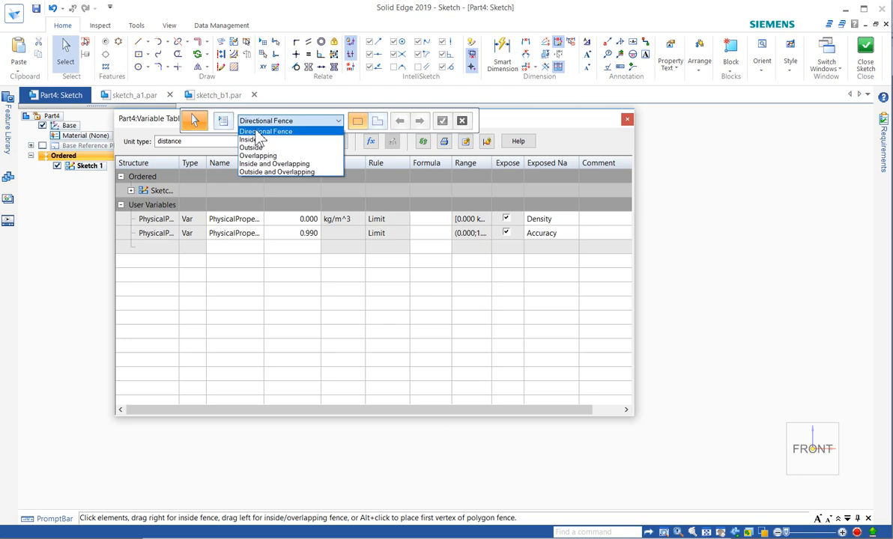
{"action": "left_click", "coordinate": [469, 111]}
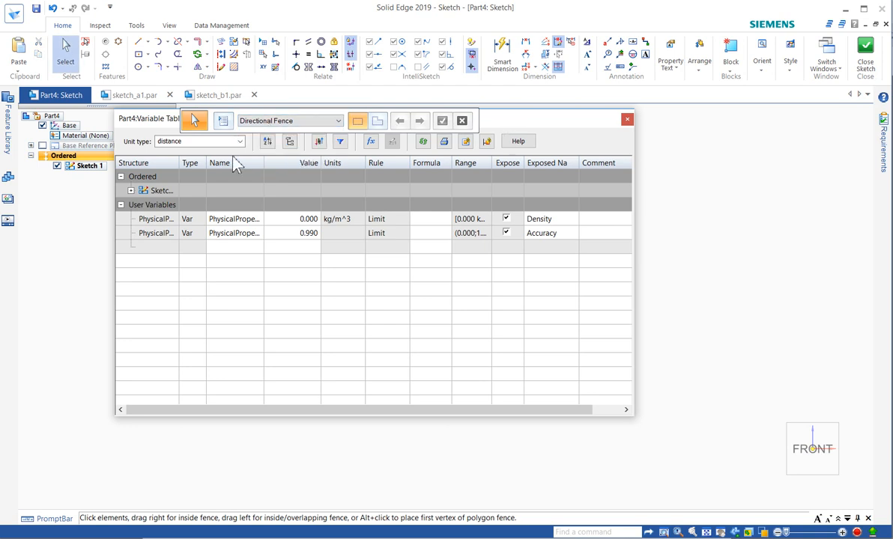
{"action": "left_click", "coordinate": [131, 190]}
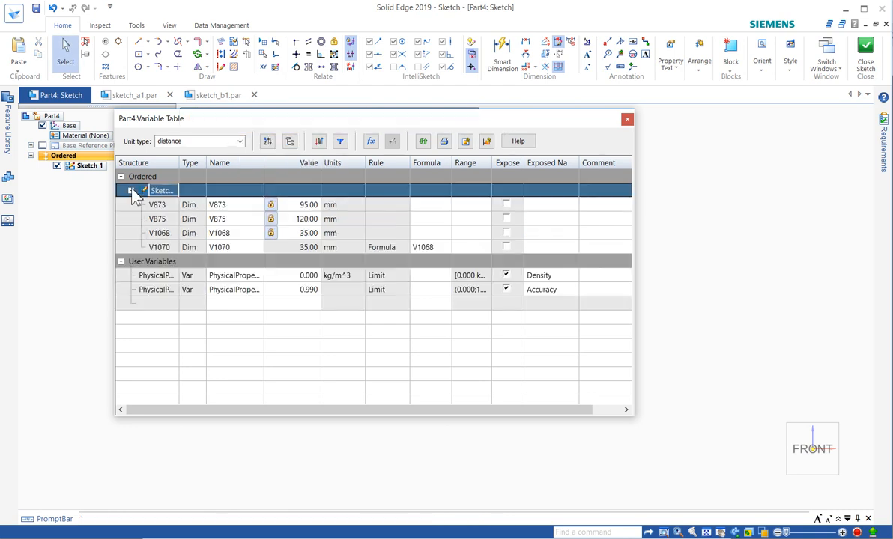
{"action": "left_click", "coordinate": [239, 207]}
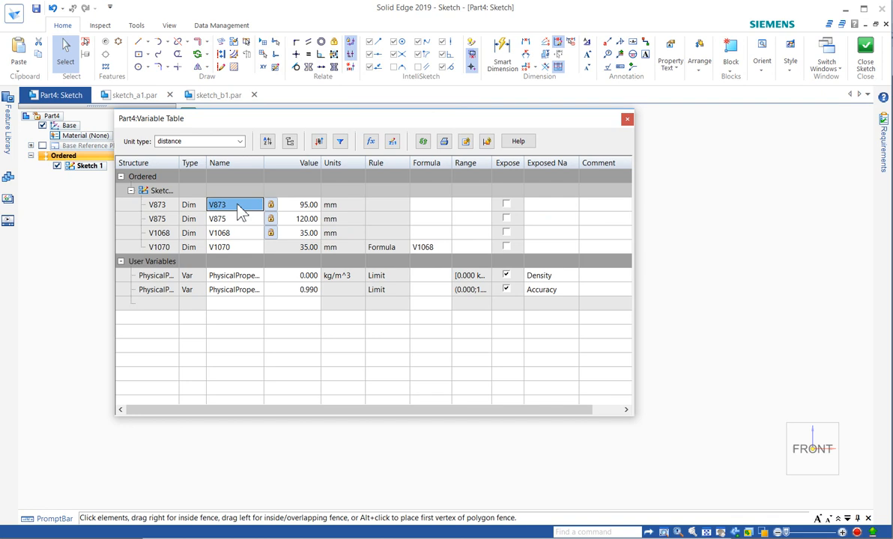
{"action": "type", "text": "W"}
{"action": "key", "text": "Return"}
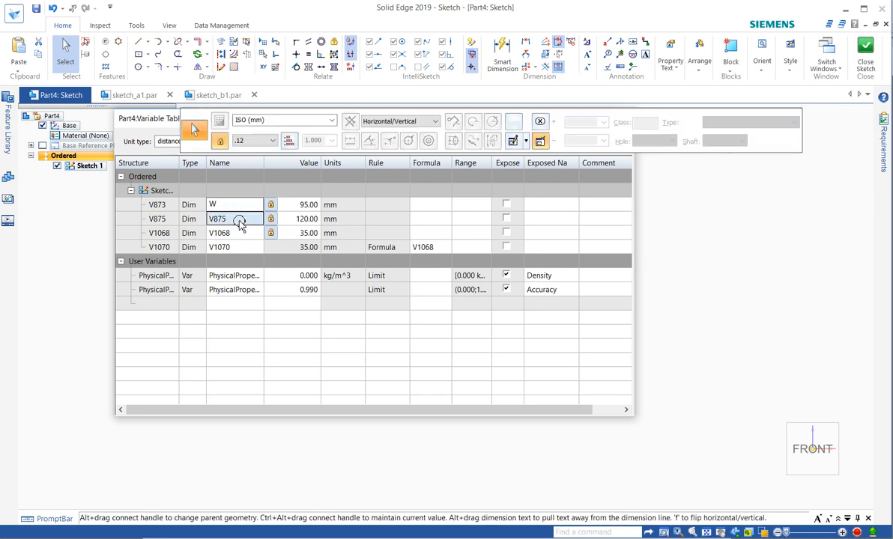
{"action": "type", "text": "H"}
{"action": "key", "text": "Return"}
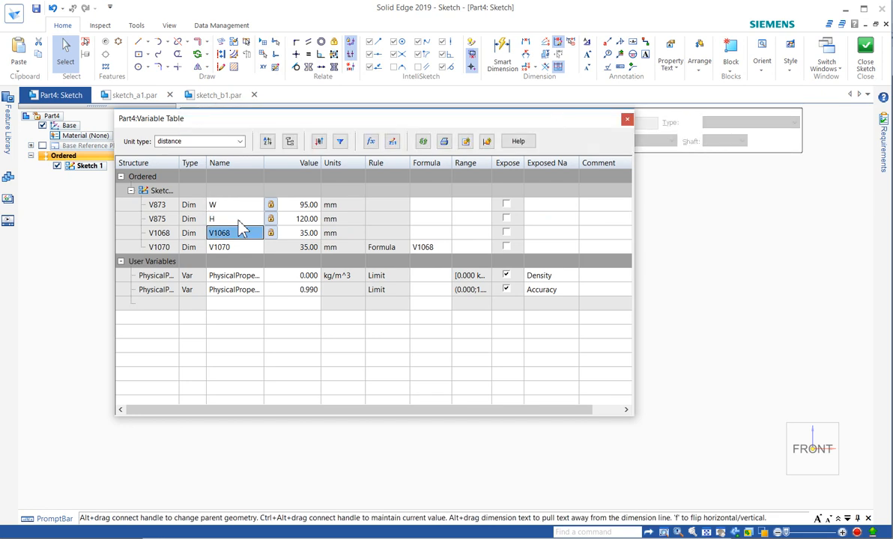
Rename the flange thickness variable V1068 to T and the web width variable V1070 to T2, and close the Variable Table
{"action": "type", "text": "T"}
{"action": "key", "text": "Return"}
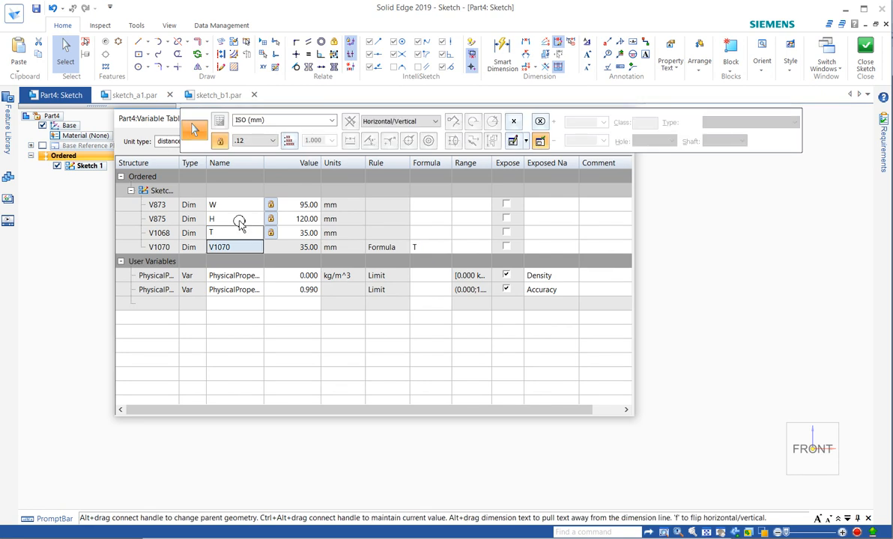
{"action": "type", "text": "T2"}
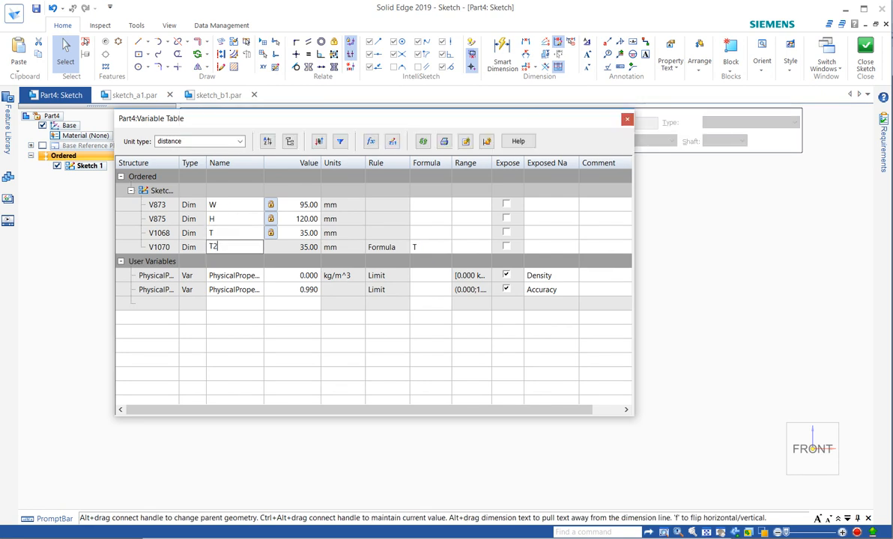
{"action": "key", "text": "Return"}
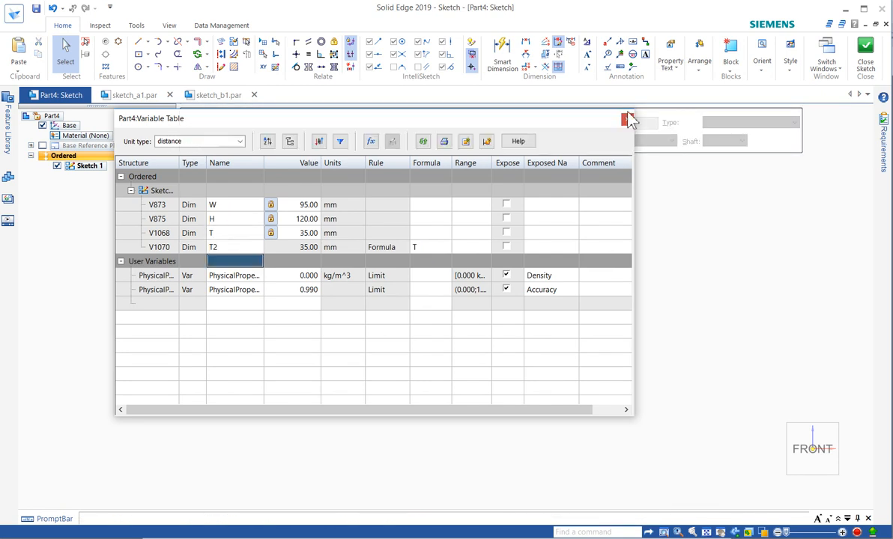
{"action": "left_click", "coordinate": [628, 120]}
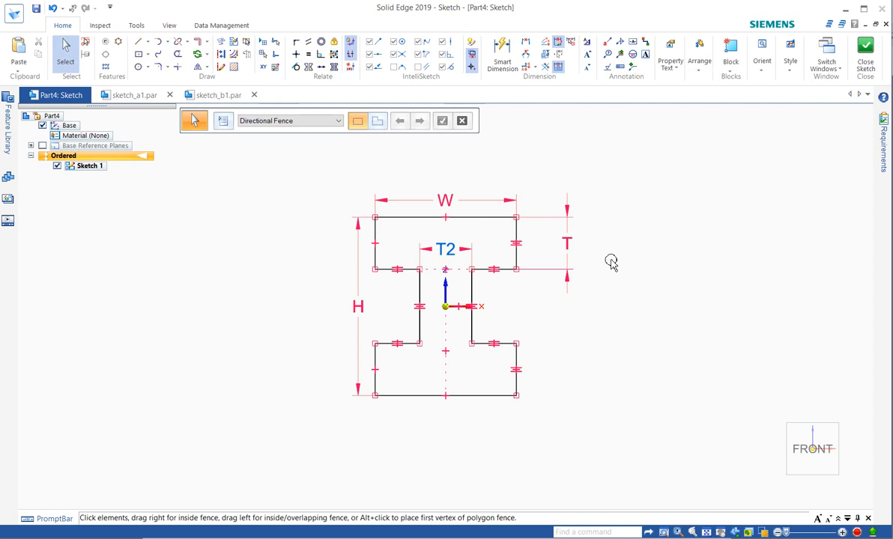
Switch all sketch dimensions back to displaying their values and clear the selection
{"action": "left_click", "coordinate": [568, 246]}
{"action": "right_click", "coordinate": [569, 249]}
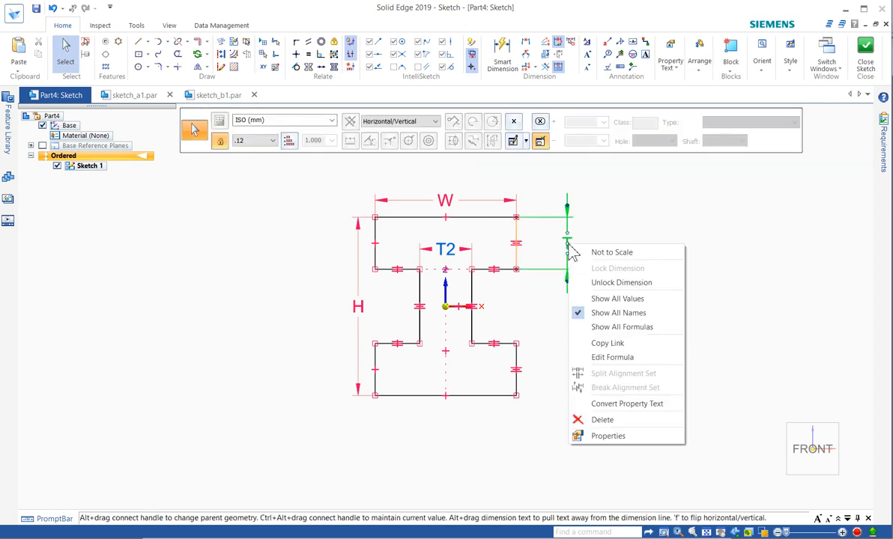
{"action": "left_click", "coordinate": [615, 299]}
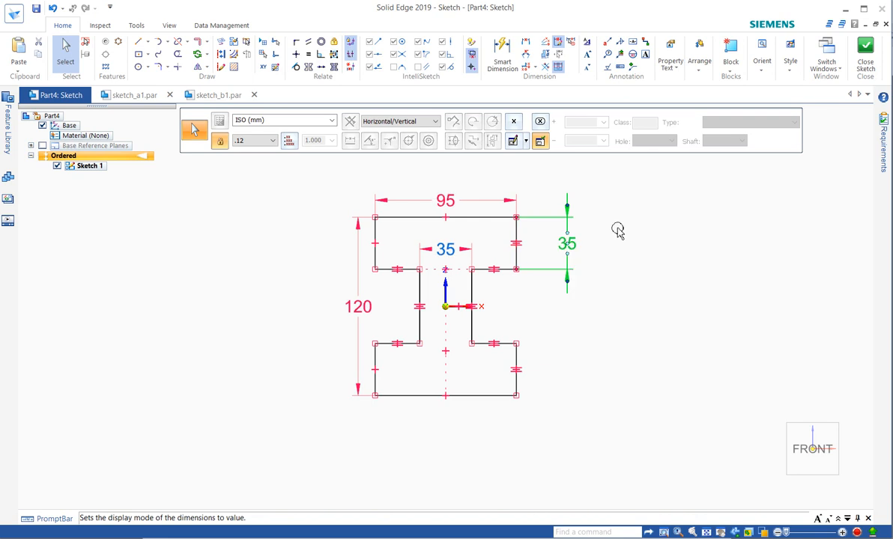
{"action": "left_click", "coordinate": [617, 229]}
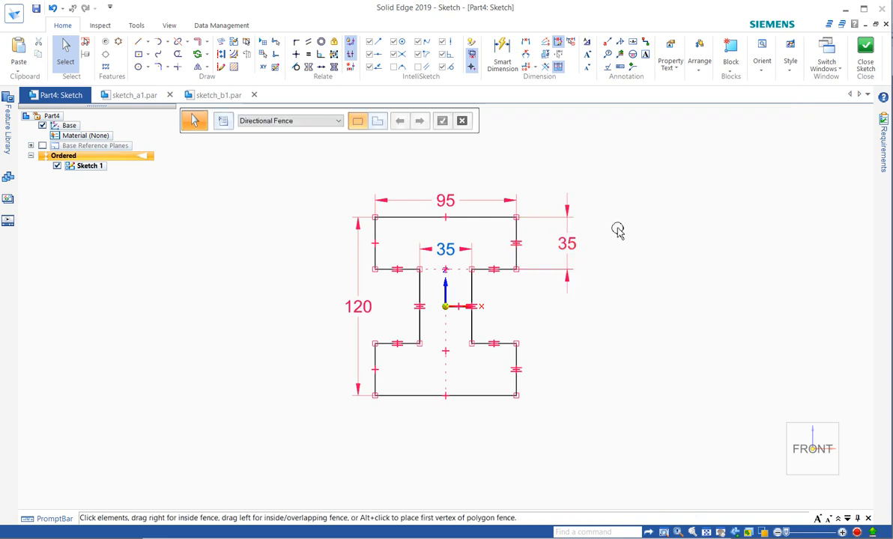
Close the I-beam sketch and finish it with the default name Sketch_1
{"action": "mouse_move", "coordinate": [618, 230]}
{"action": "middle_mouse_down"}
{"action": "mouse_move", "coordinate": [580, 231]}
{"action": "mouse_move", "coordinate": [585, 263]}
{"action": "middle_mouse_up"}
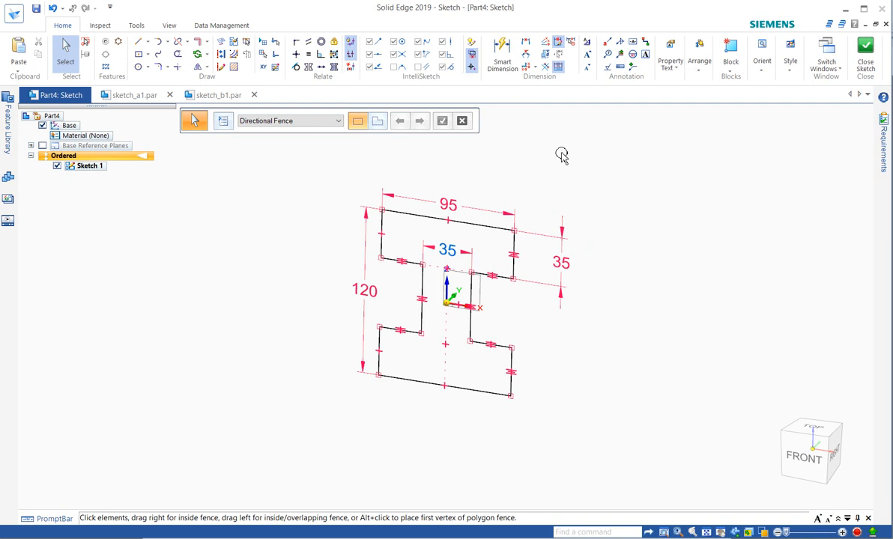
{"action": "left_click_drag", "start_coordinate": [344, 128], "coordinate": [403, 129]}
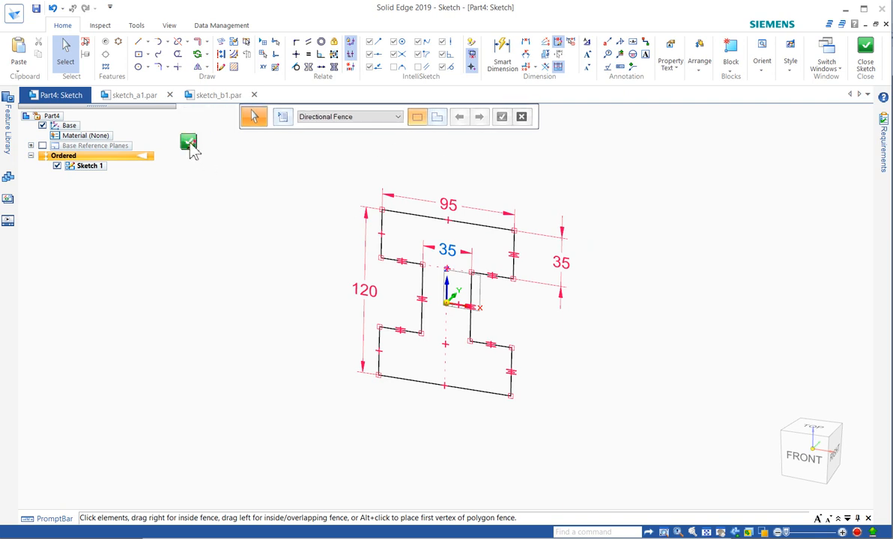
{"action": "left_click", "coordinate": [188, 143]}
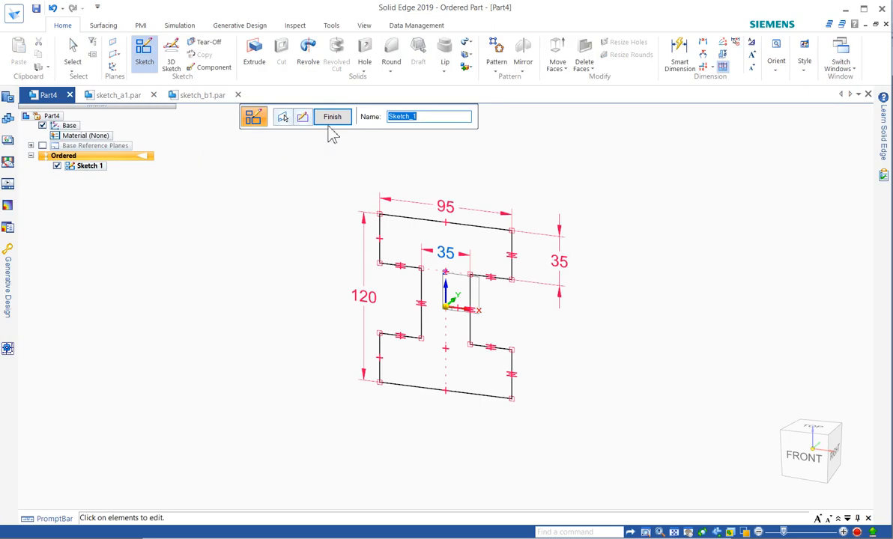
{"action": "left_click", "coordinate": [331, 121]}
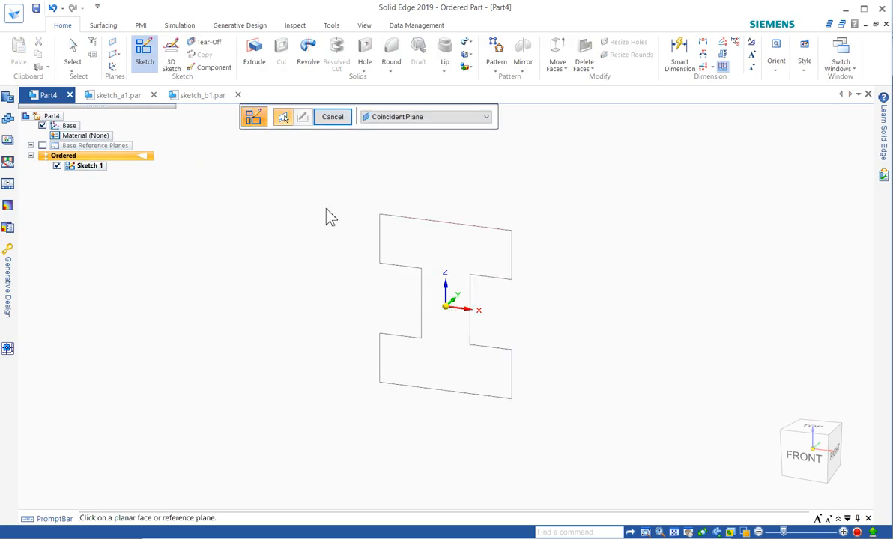
Switch to the sketch_a1.par document and open the E-shaped profile of Sketch A for editing
{"action": "left_click", "coordinate": [191, 100]}
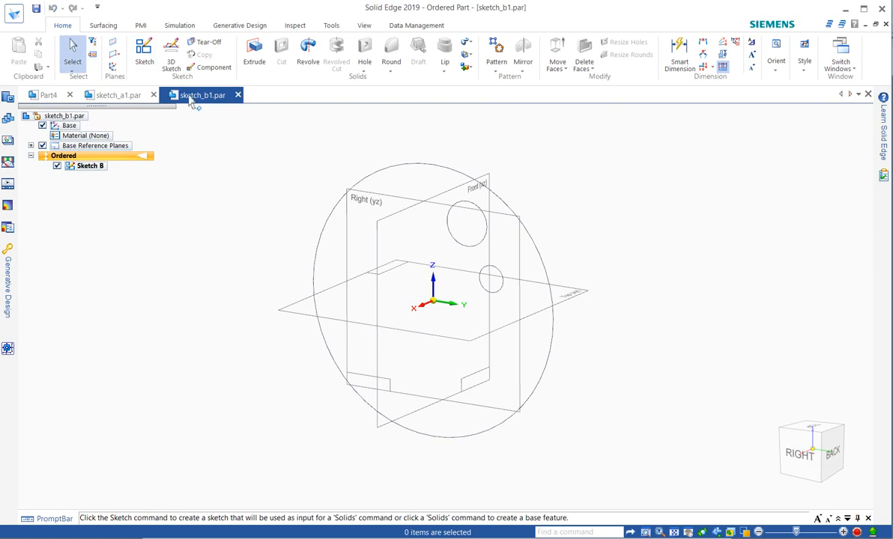
{"action": "left_click", "coordinate": [118, 98]}
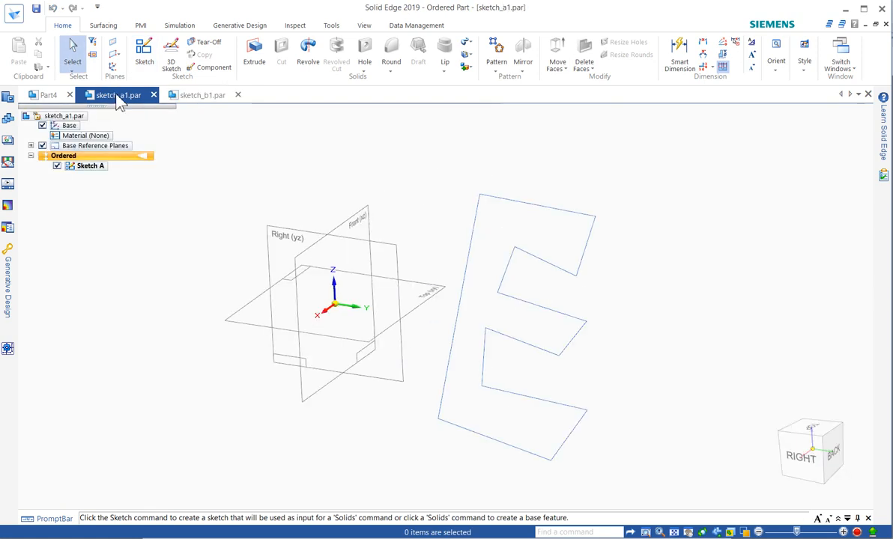
{"action": "left_click", "coordinate": [507, 206]}
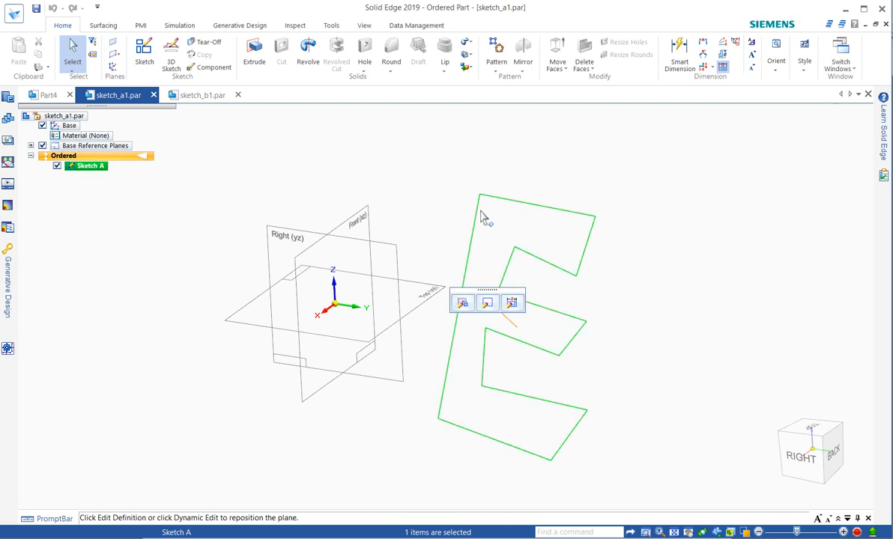
{"action": "left_click", "coordinate": [488, 303]}
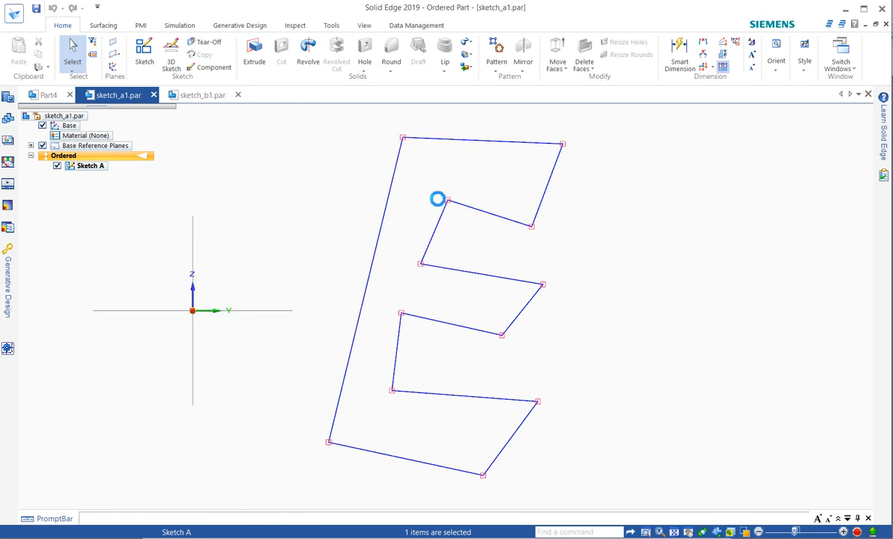
Make the end edges of the three arms of the E parallel to its long outer edge
{"action": "right_click", "coordinate": [627, 238]}
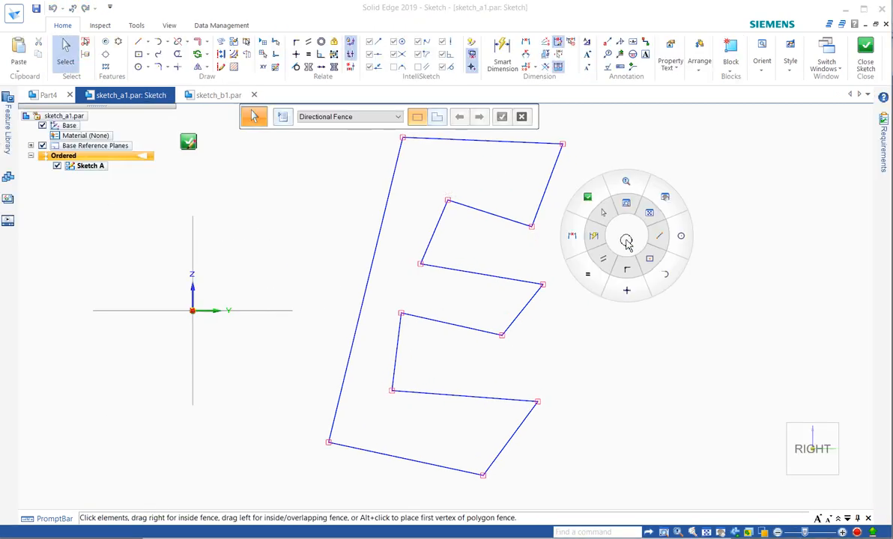
{"action": "left_click", "coordinate": [607, 258]}
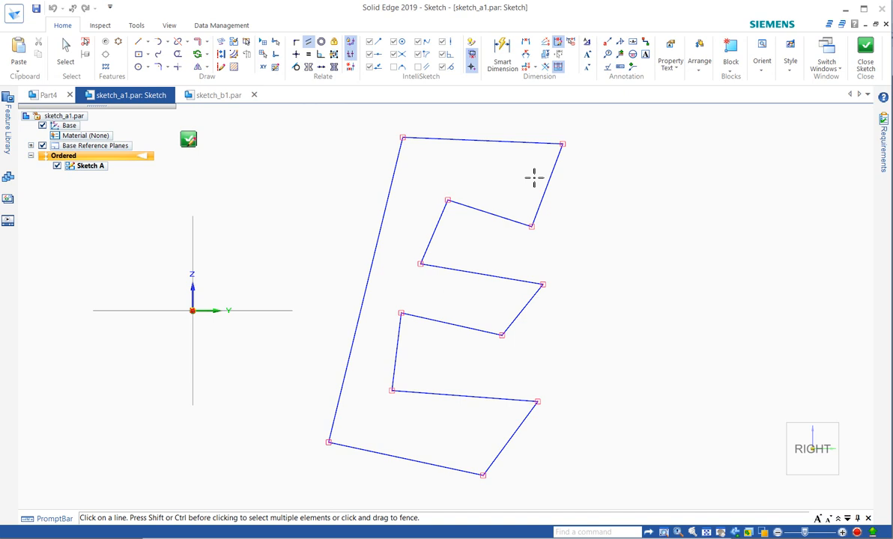
{"action": "left_click", "coordinate": [547, 185]}
{"action": "left_click", "coordinate": [394, 173]}
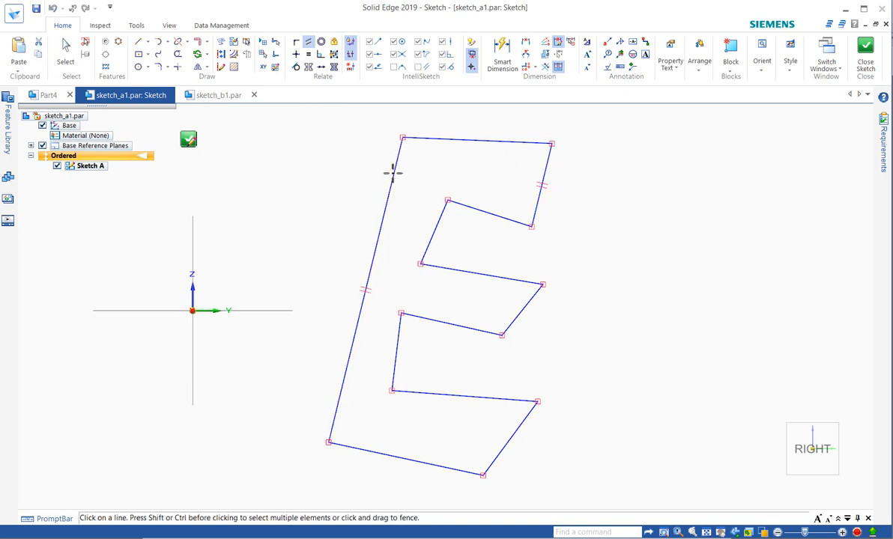
{"action": "left_click", "coordinate": [528, 302]}
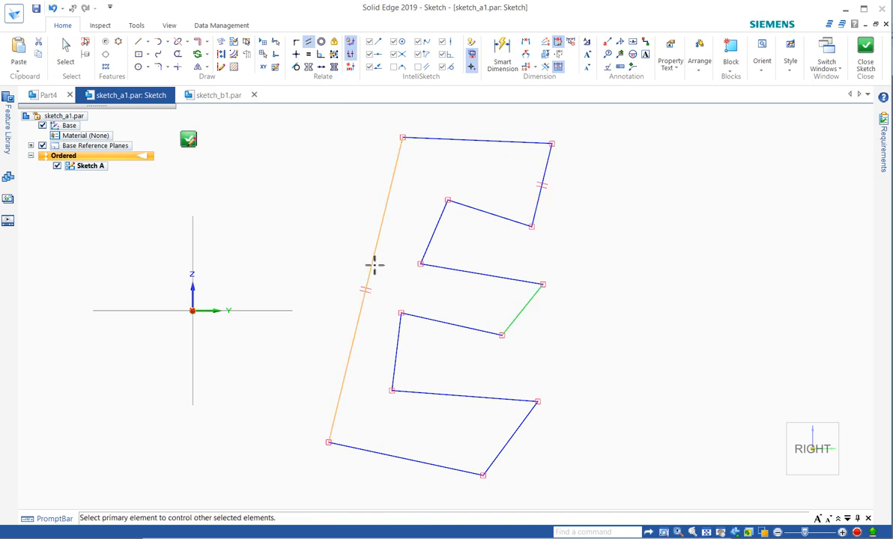
{"action": "left_click", "coordinate": [372, 261]}
{"action": "left_click", "coordinate": [525, 419]}
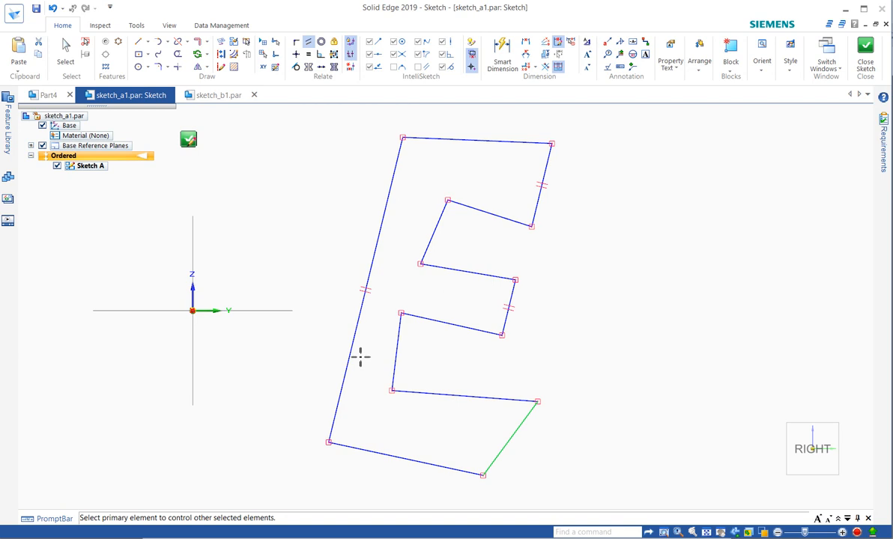
{"action": "left_click", "coordinate": [351, 357]}
Make the two short inner edges between the arms parallel to the long outer edge
{"action": "left_click", "coordinate": [397, 364]}
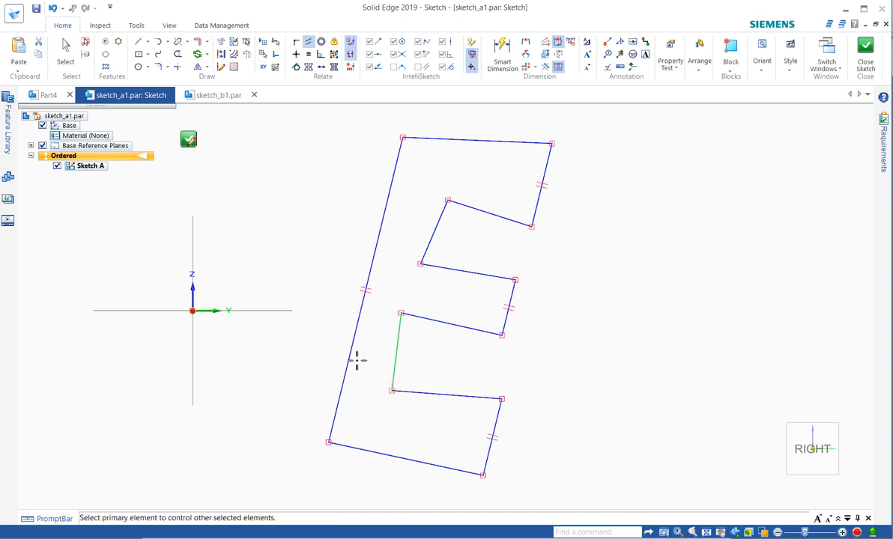
{"action": "left_click", "coordinate": [352, 358]}
{"action": "left_click", "coordinate": [425, 245]}
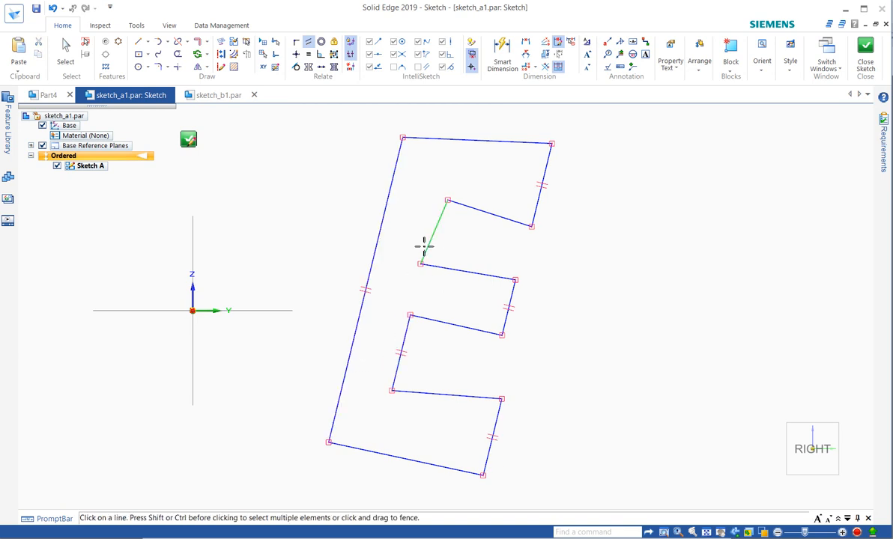
{"action": "left_click", "coordinate": [379, 238]}
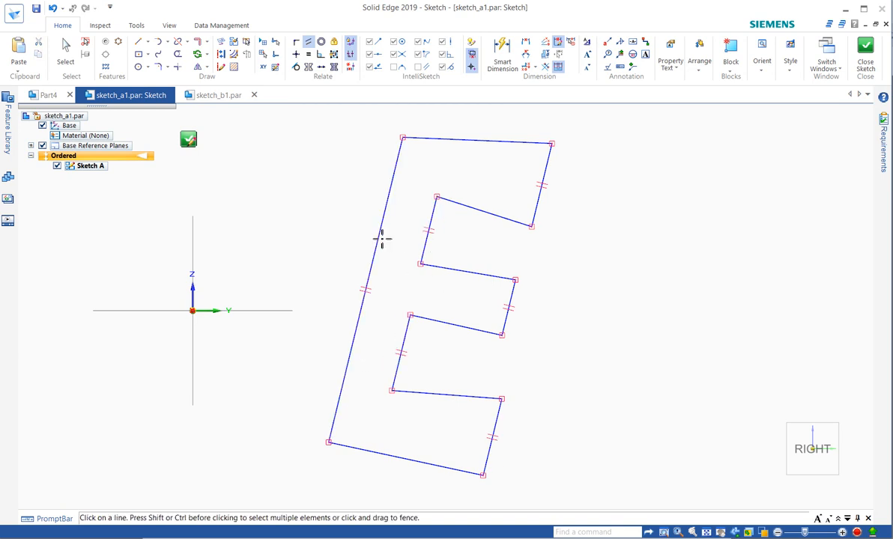
Make the bottom arm's upper edge and both long edges of the middle arm parallel to the profile's bottom edge, one at a time
{"action": "left_click", "coordinate": [472, 397]}
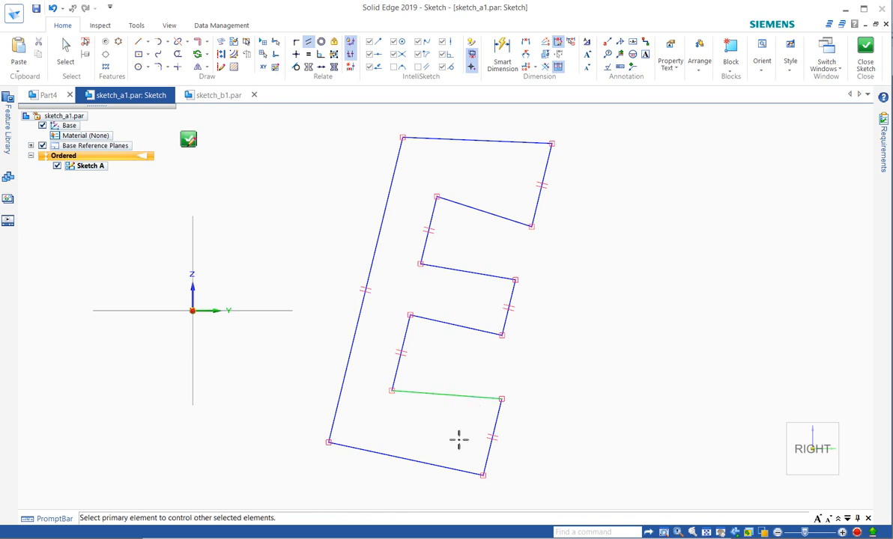
{"action": "left_click", "coordinate": [455, 469]}
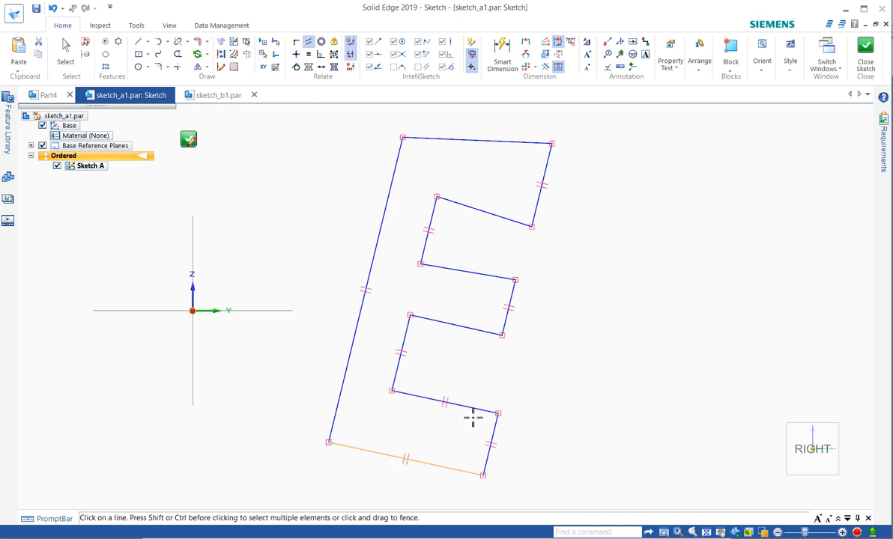
{"action": "left_click", "coordinate": [480, 331]}
{"action": "left_click", "coordinate": [442, 467]}
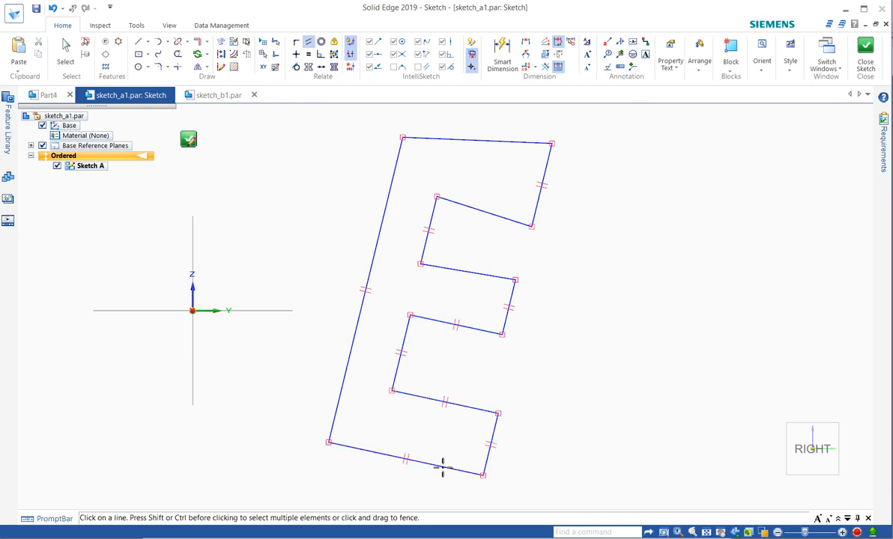
{"action": "left_click", "coordinate": [476, 274]}
{"action": "left_click", "coordinate": [449, 472]}
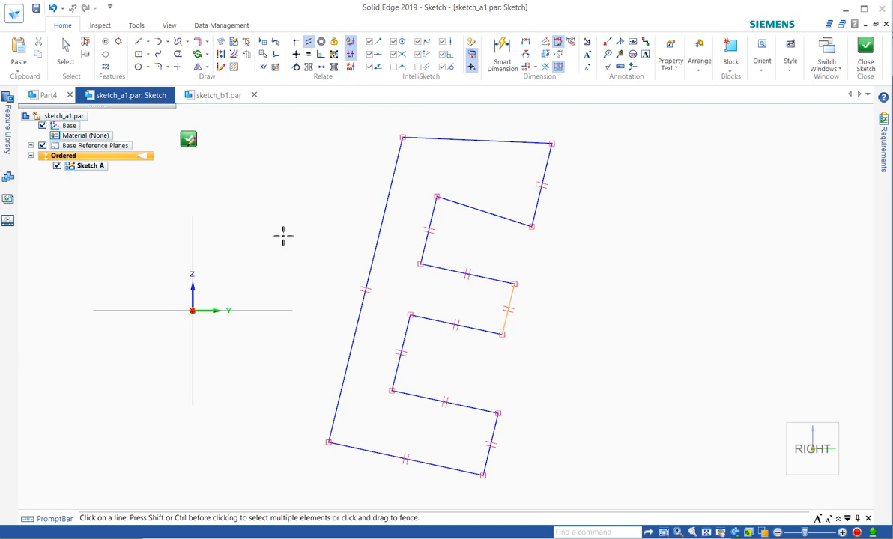
Undo the parallel relationships between the arm edges and the bottom edge
{"action": "left_click", "coordinate": [53, 9]}
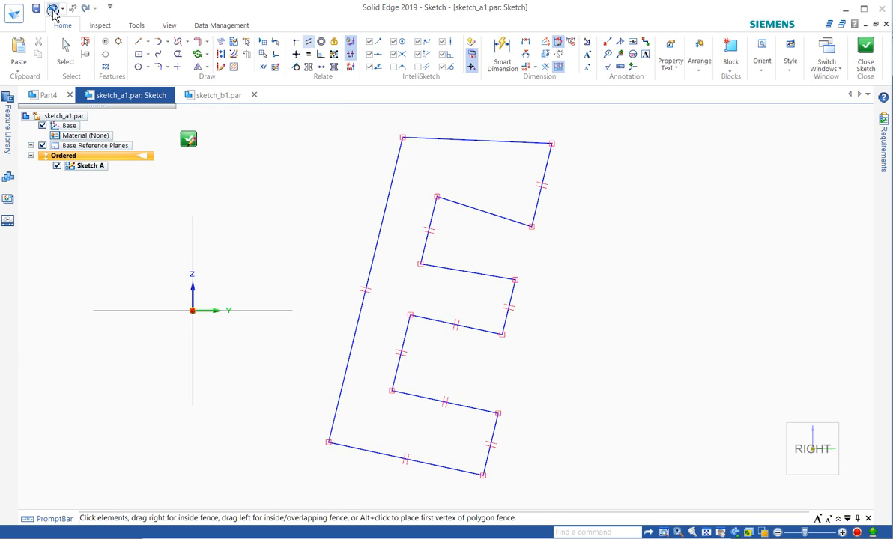
{"action": "left_click", "coordinate": [53, 9]}
{"action": "left_click", "coordinate": [53, 9]}
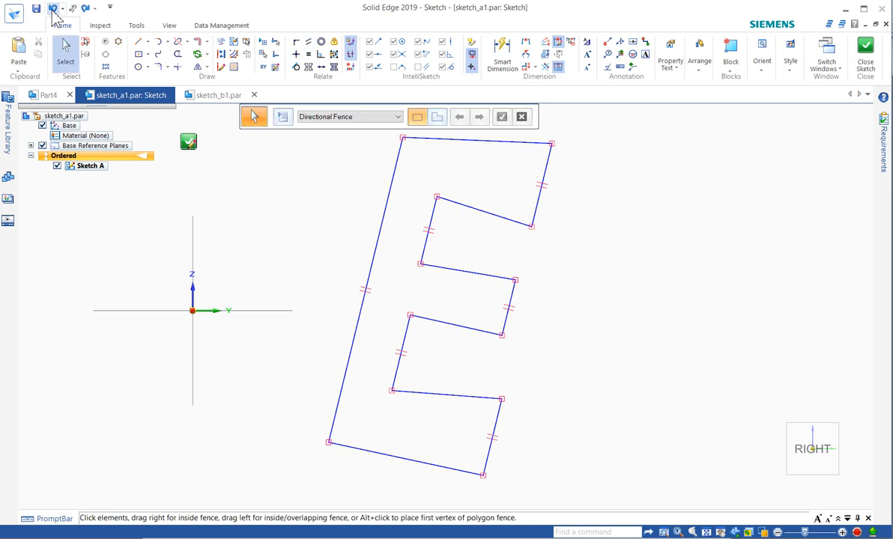
Select the five long arm edges above the bottom edge and make them all parallel to it in one operation, clearing the selection at the end
{"action": "left_click", "coordinate": [511, 146]}
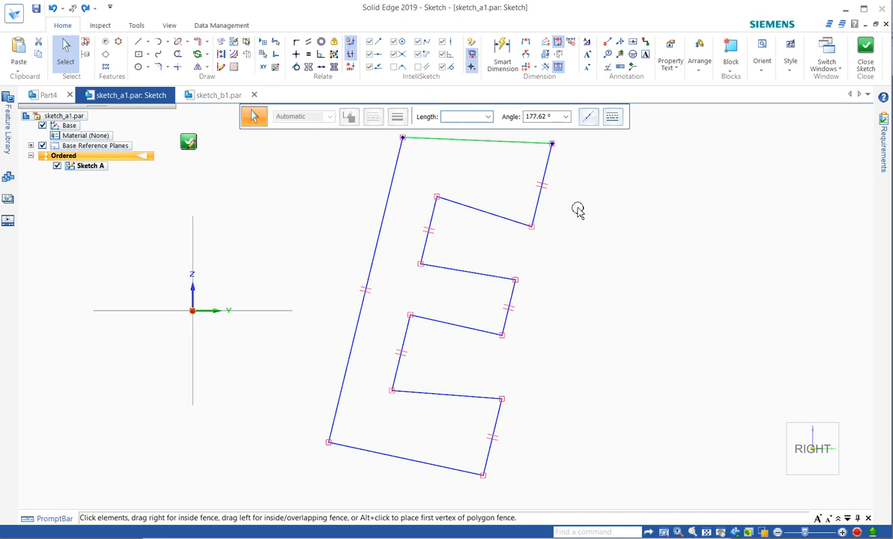
{"action": "left_click", "coordinate": [500, 219]}
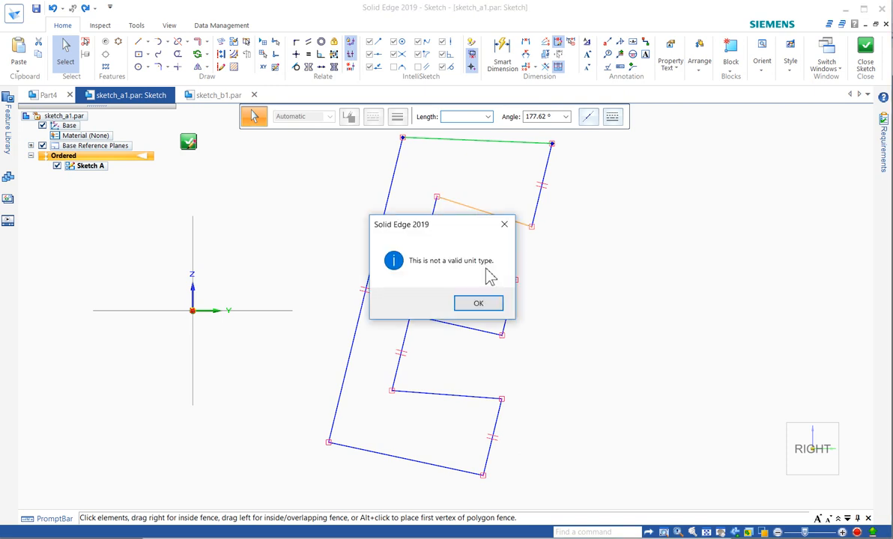
{"action": "left_click", "coordinate": [479, 302]}
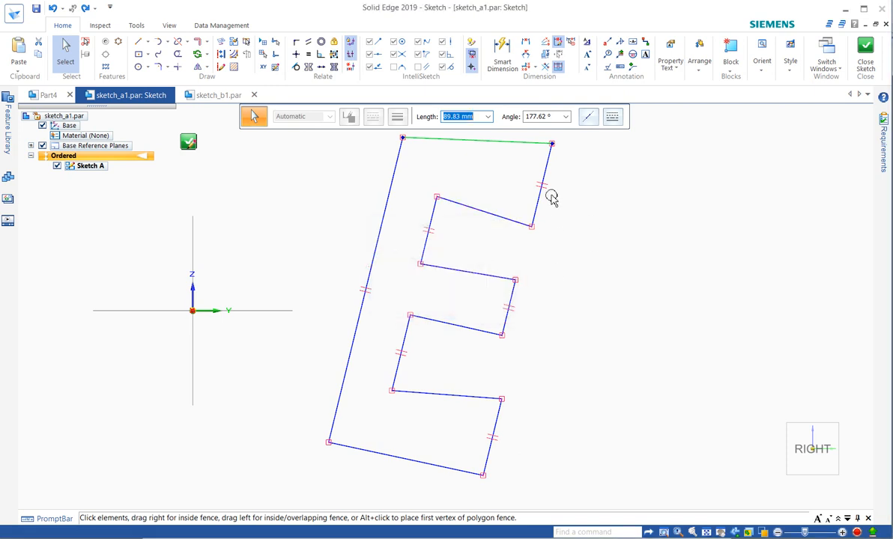
{"action": "left_click", "coordinate": [498, 216], "text": "ctrl"}
{"action": "left_click", "coordinate": [494, 277], "text": "ctrl"}
{"action": "left_click", "coordinate": [473, 330], "text": "ctrl"}
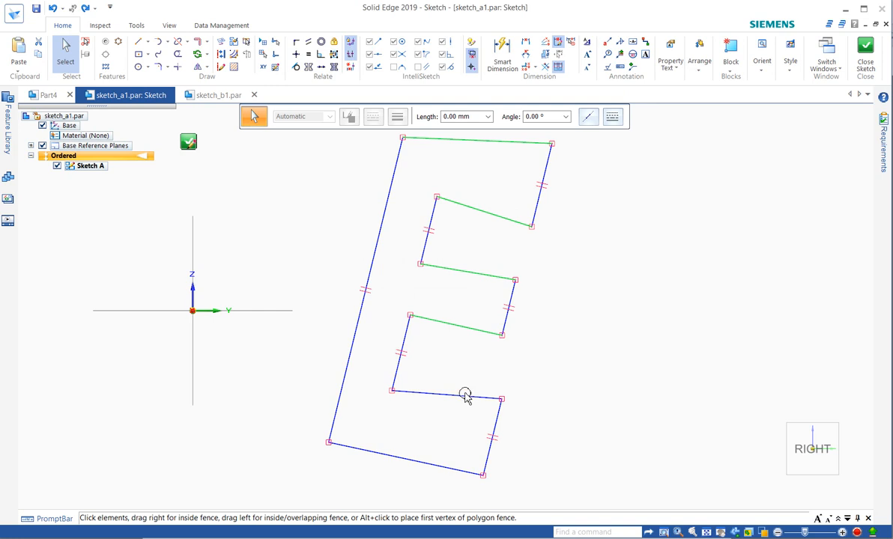
{"action": "left_click", "coordinate": [465, 399], "text": "ctrl"}
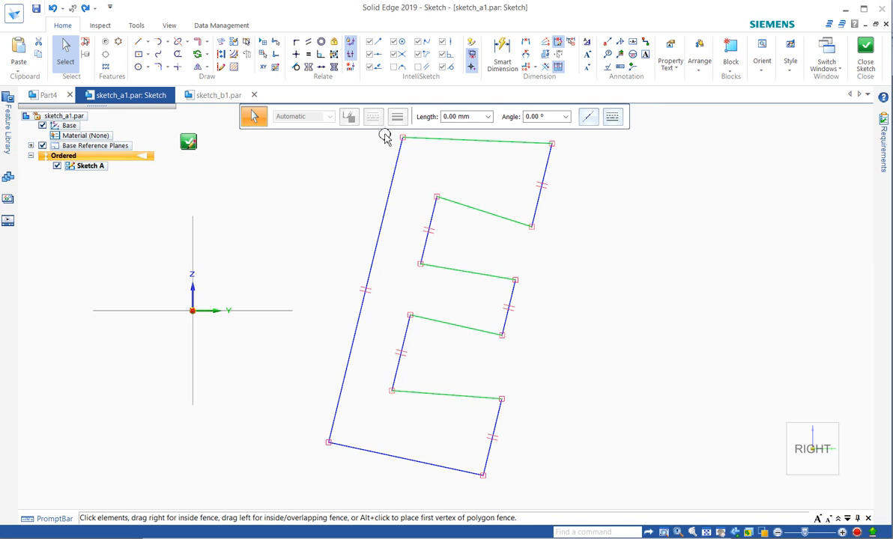
{"action": "left_click", "coordinate": [307, 42]}
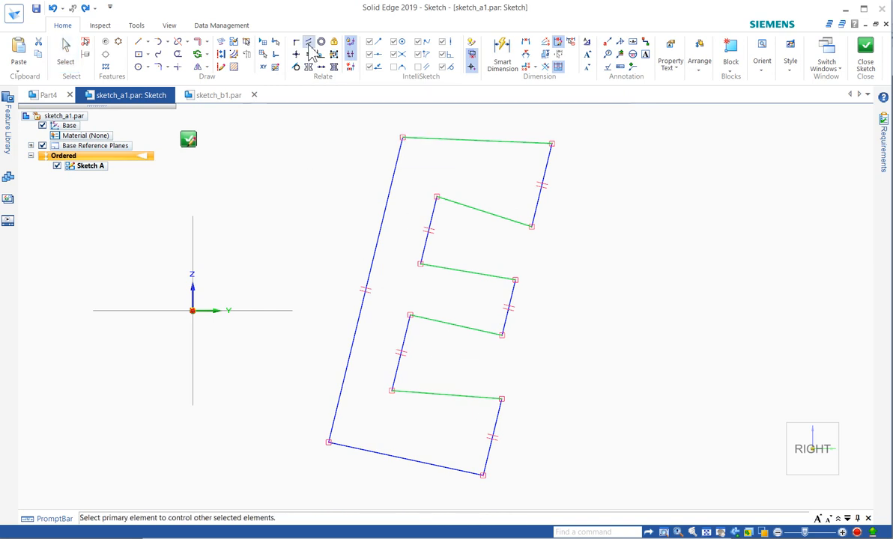
{"action": "left_click", "coordinate": [433, 468]}
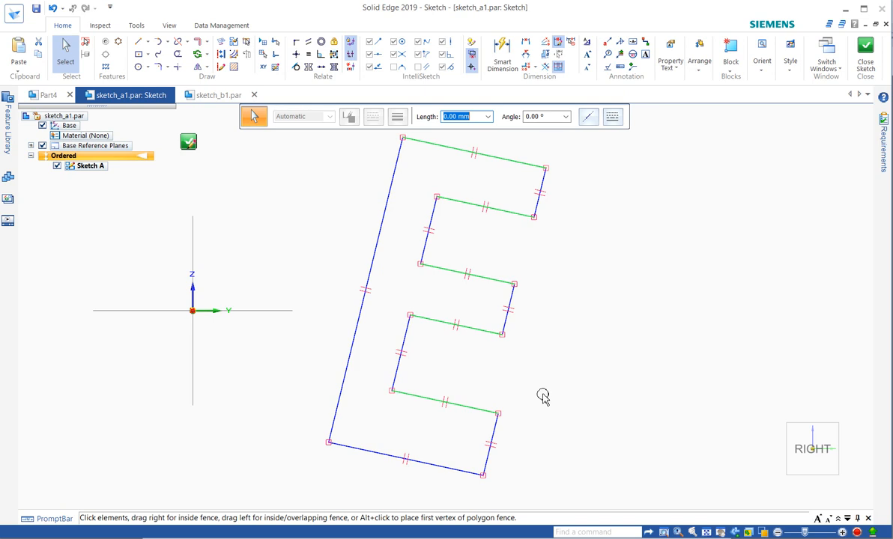
{"action": "key", "text": "Escape"}
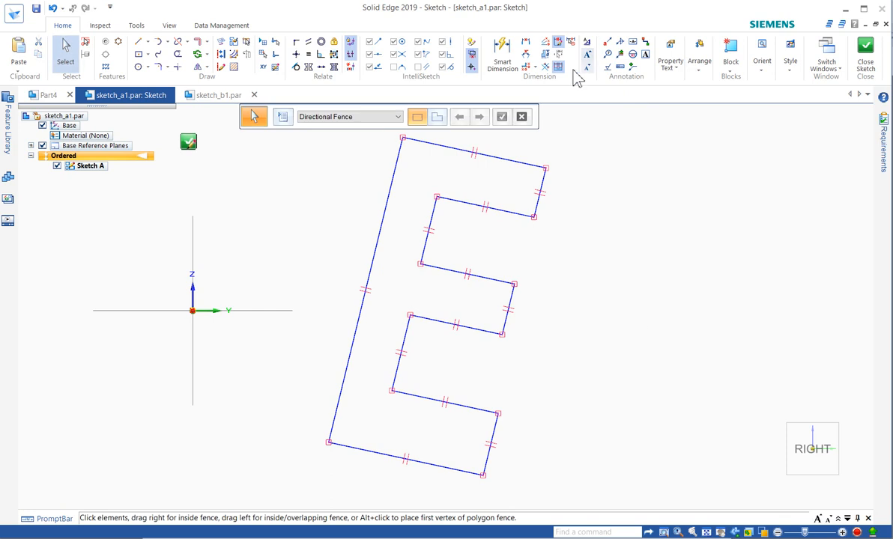
{"action": "scroll", "coordinate": [514, 291], "scroll_direction": "down", "scroll_amount": 3}
{"action": "scroll", "coordinate": [513, 162], "scroll_direction": "up", "scroll_amount": 4}
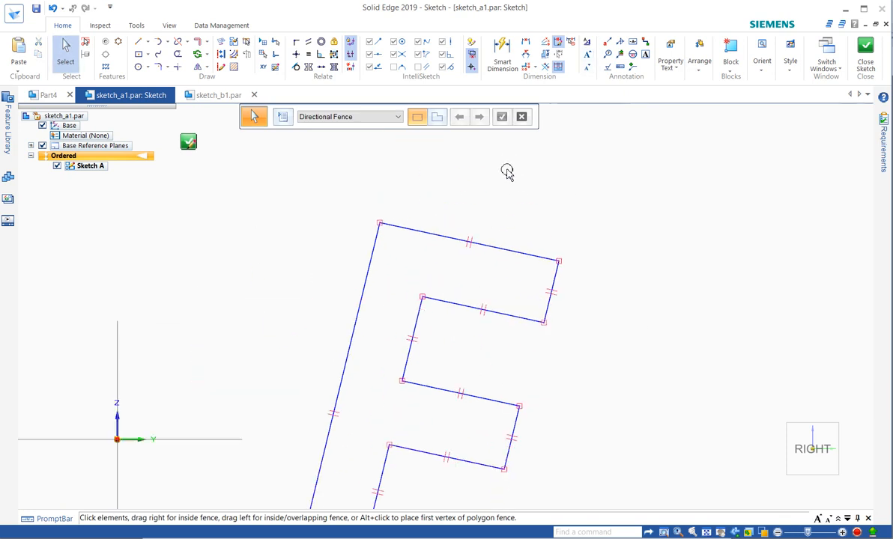
{"action": "left_click", "coordinate": [503, 58]}
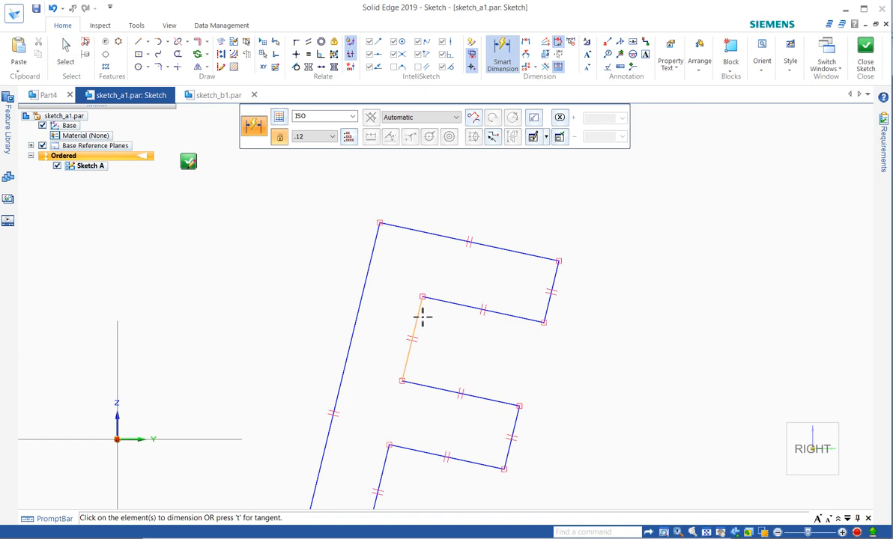
{"action": "left_click", "coordinate": [420, 318]}
{"action": "left_click", "coordinate": [380, 223]}
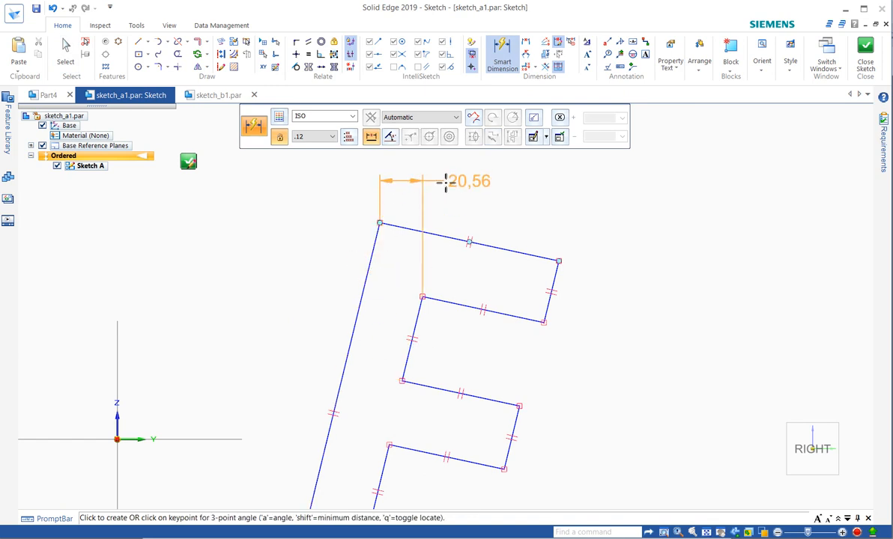
{"action": "key", "text": "shift"}
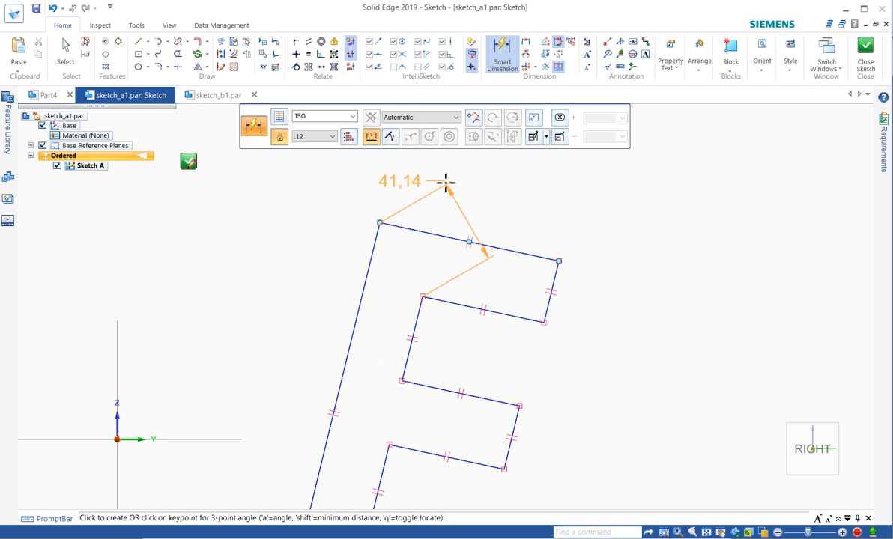
{"action": "left_click", "coordinate": [429, 118]}
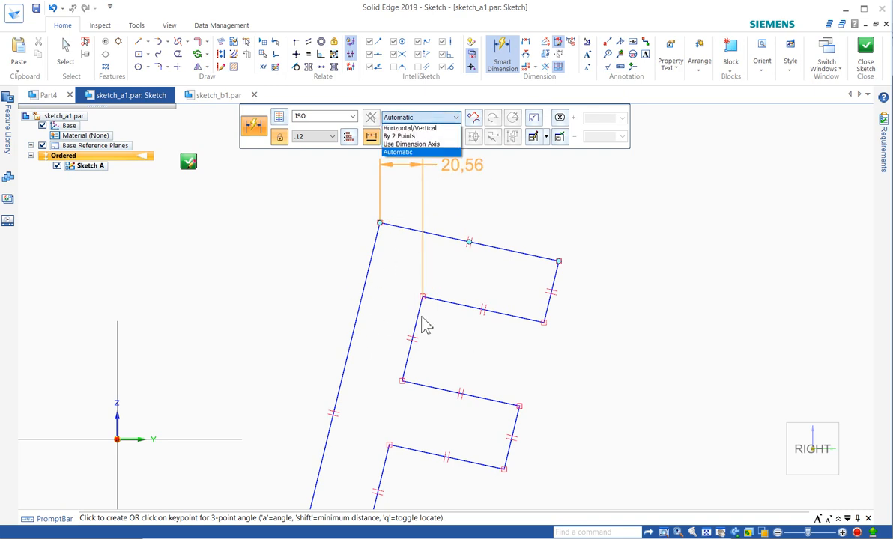
{"action": "left_click", "coordinate": [417, 146]}
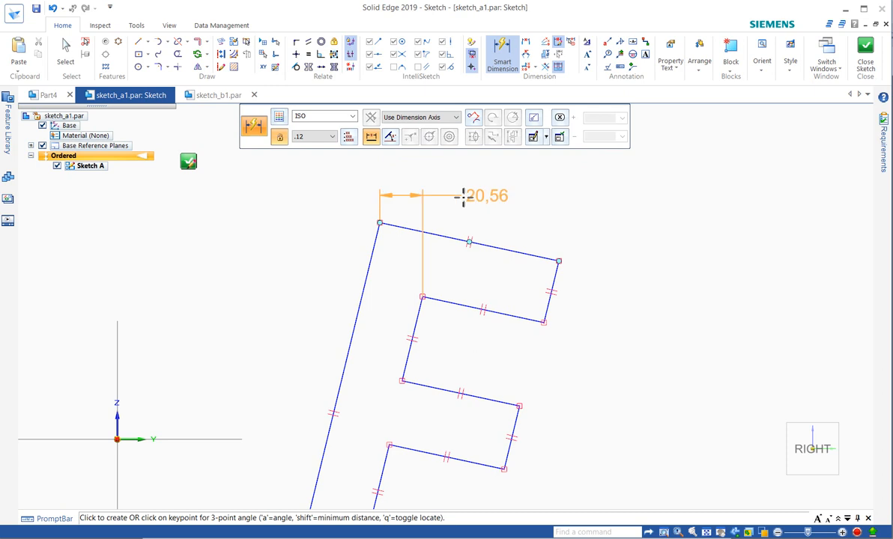
{"action": "key", "text": "Escape"}
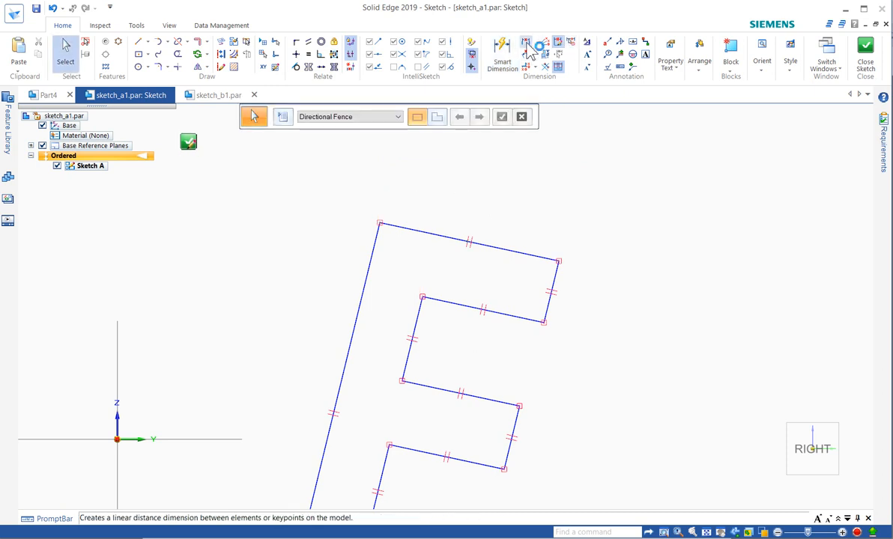
Add a Distance Between dimension with By 2 Points orientation from the long outer edge to the upper inner edge, and set it to 25 mm
{"action": "left_click", "coordinate": [526, 43]}
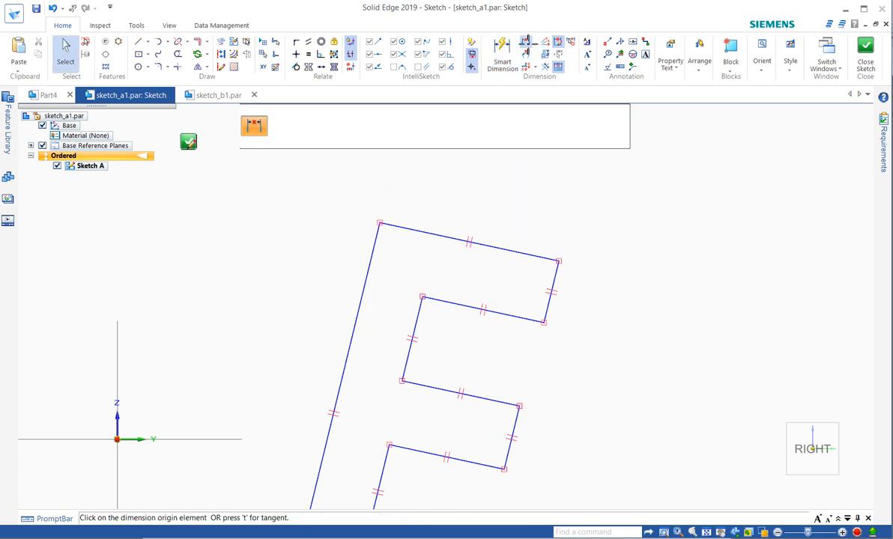
{"action": "left_click", "coordinate": [427, 120]}
{"action": "left_click", "coordinate": [415, 135]}
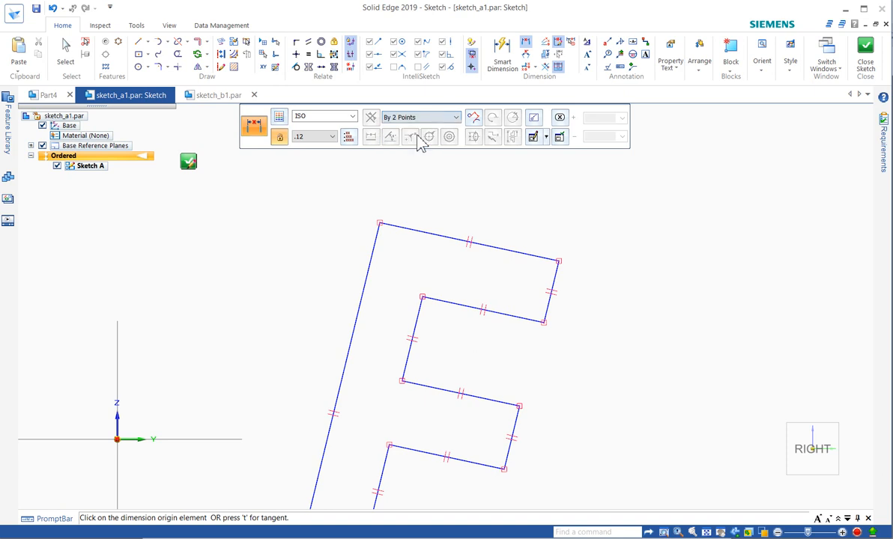
{"action": "left_click", "coordinate": [374, 246]}
{"action": "left_click", "coordinate": [421, 311]}
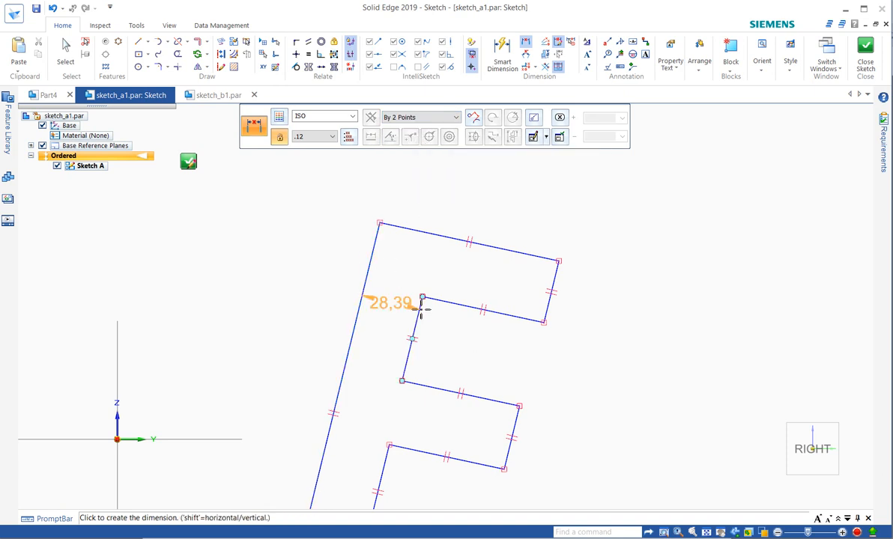
{"action": "left_click", "coordinate": [459, 192]}
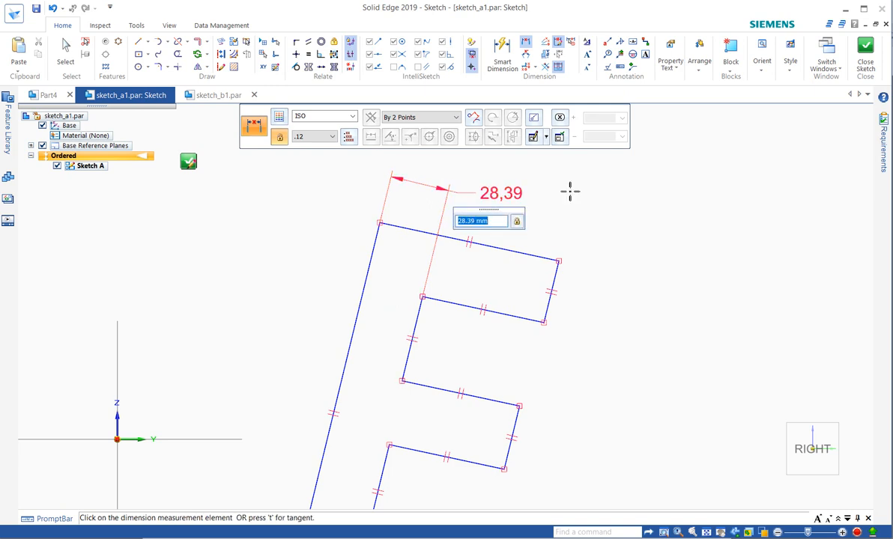
{"action": "type", "text": "25"}
{"action": "key", "text": "Return"}
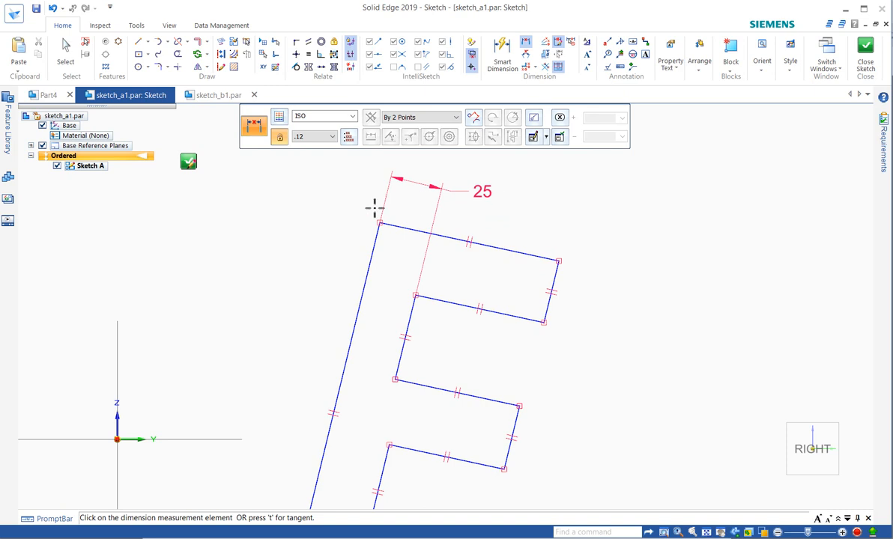
{"action": "scroll", "coordinate": [373, 205], "scroll_direction": "down", "scroll_amount": 1}
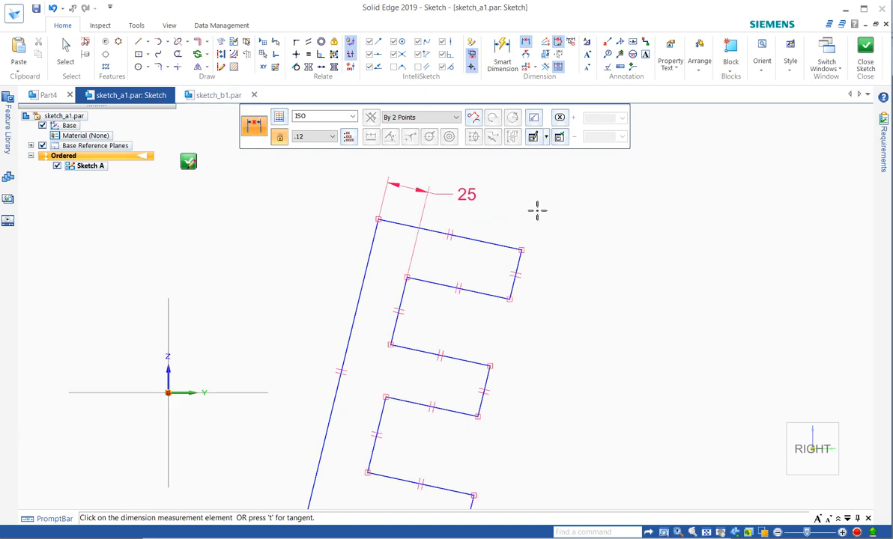
Close the E-shaped profile's sketch and finish the sketch feature in sketch_a1.par
{"action": "scroll", "coordinate": [536, 210], "scroll_direction": "down", "scroll_amount": 2}
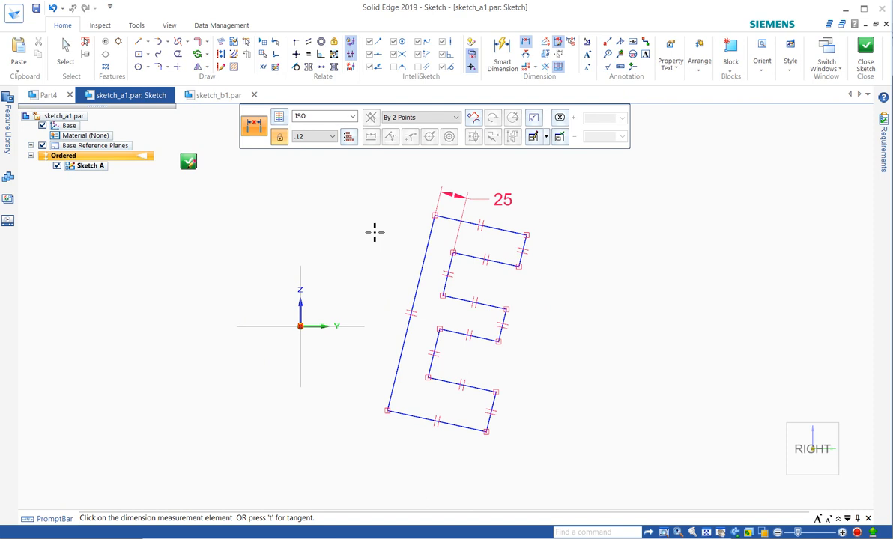
{"action": "left_click", "coordinate": [189, 165]}
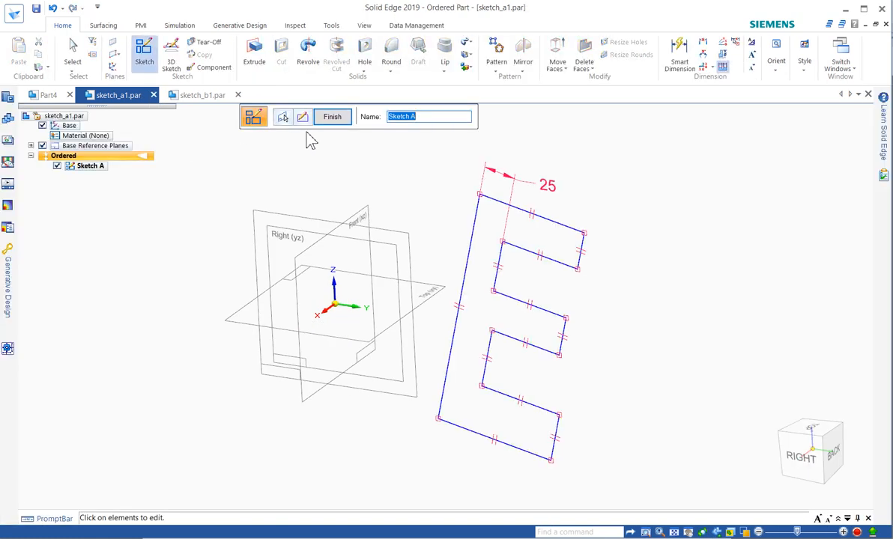
{"action": "left_click", "coordinate": [333, 122]}
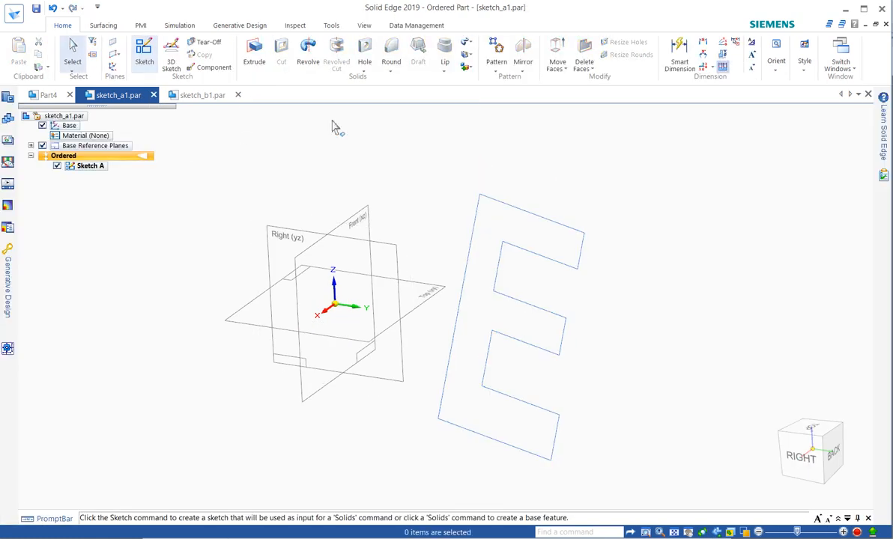
In sketch_b1.par, hide the base reference planes and open Sketch B's profile for editing
{"action": "left_click", "coordinate": [203, 103]}
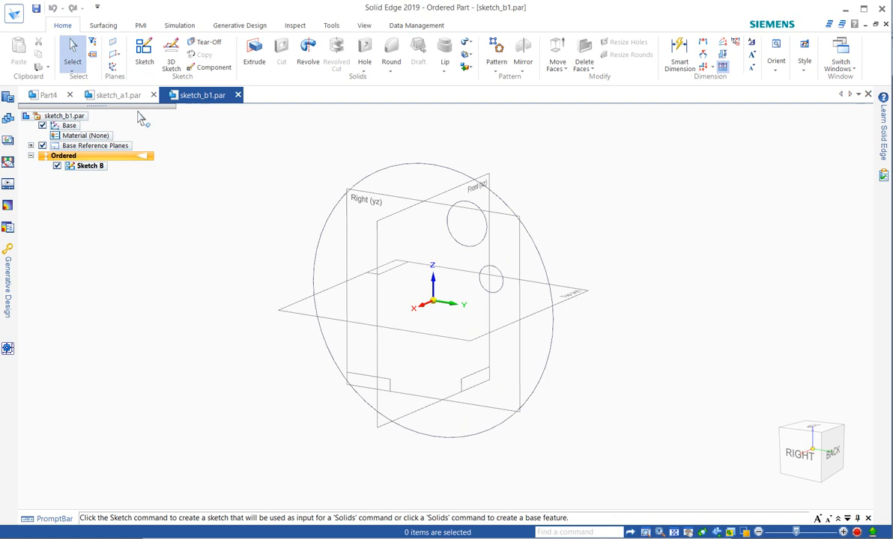
{"action": "left_click", "coordinate": [43, 146]}
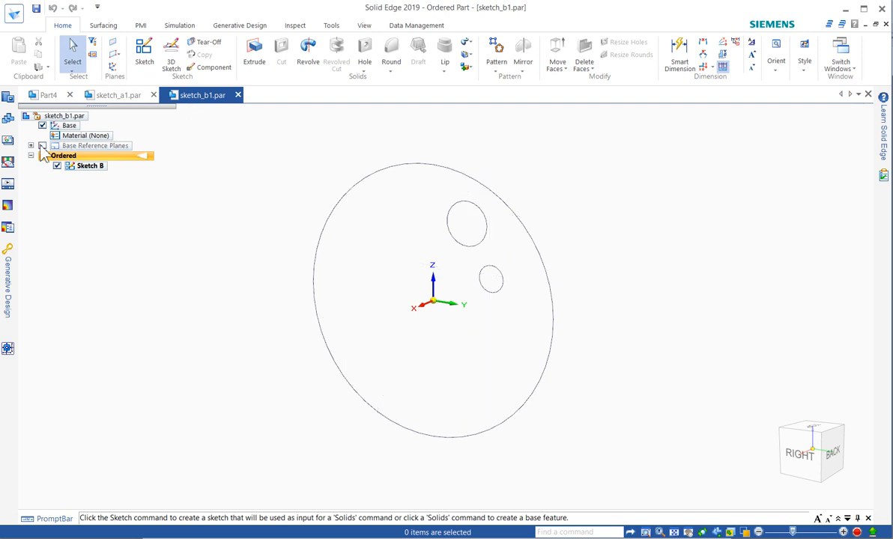
{"action": "left_click", "coordinate": [402, 172]}
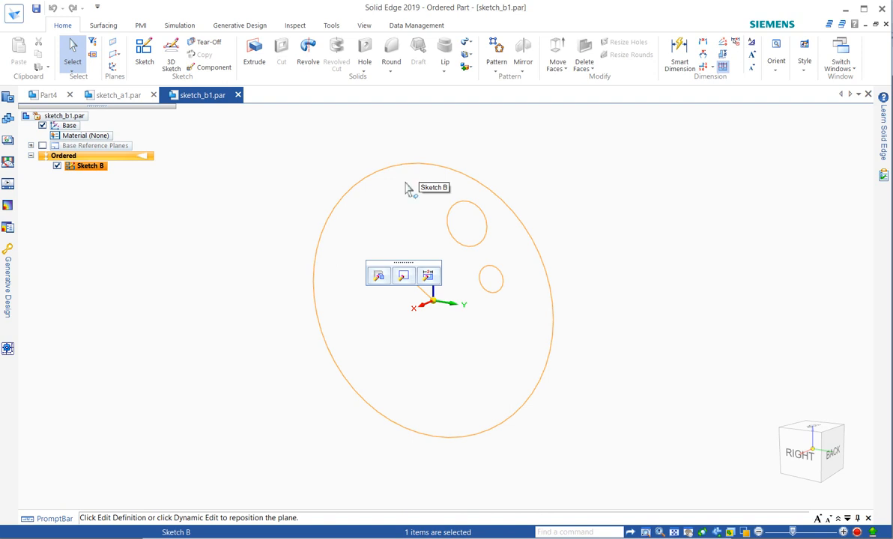
{"action": "left_click", "coordinate": [403, 276]}
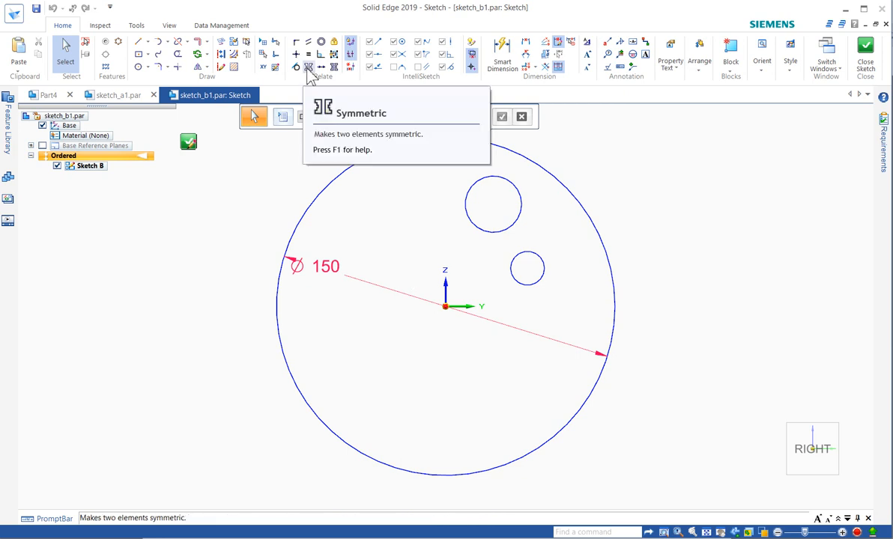
Mirror a copy of the larger inner circle at the upper right about the vertical Z axis
{"action": "left_click", "coordinate": [201, 69]}
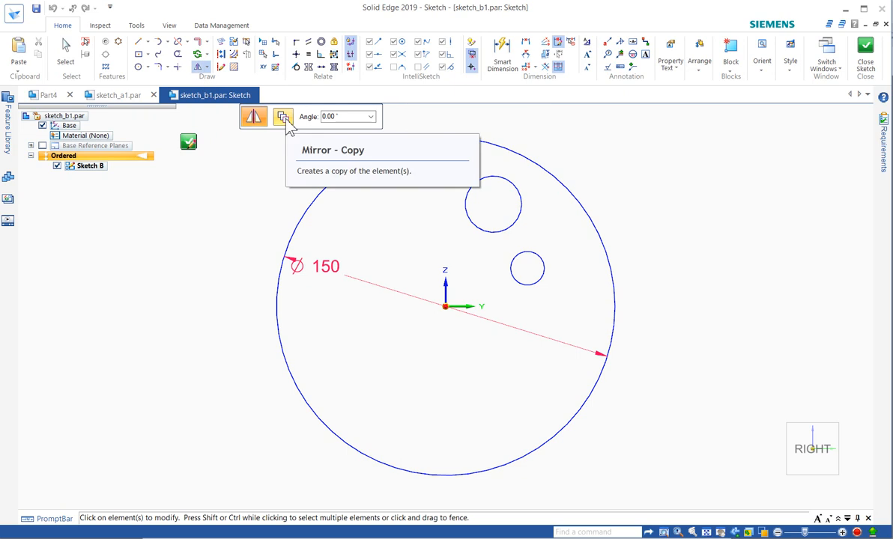
{"action": "left_click", "coordinate": [512, 229]}
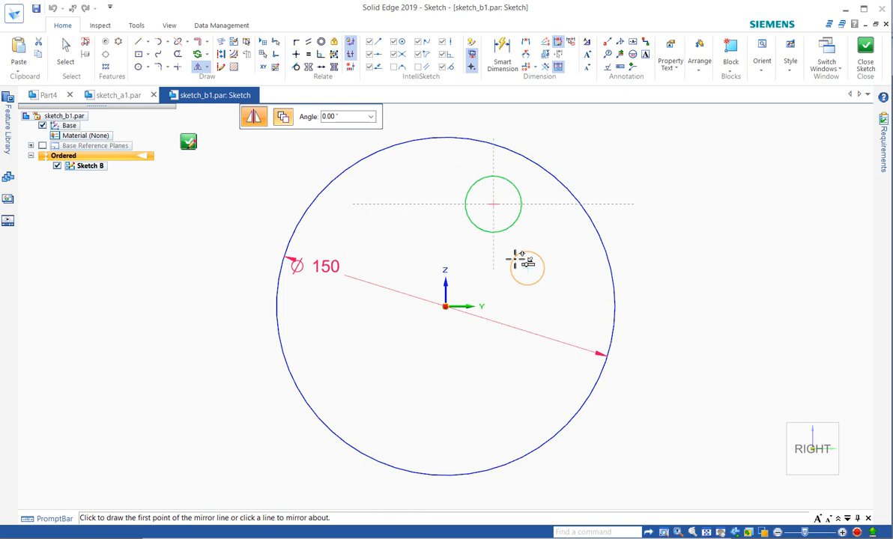
{"action": "left_click", "coordinate": [445, 285]}
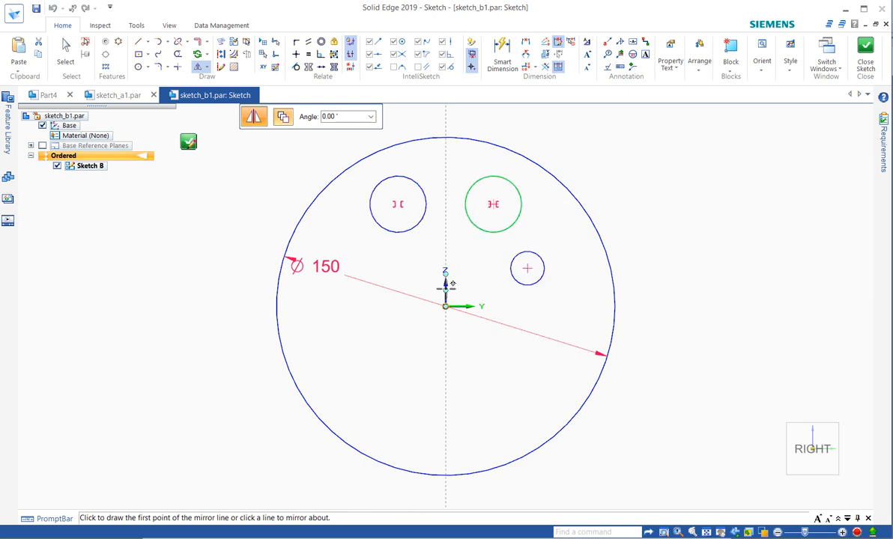
{"action": "key", "text": "Escape"}
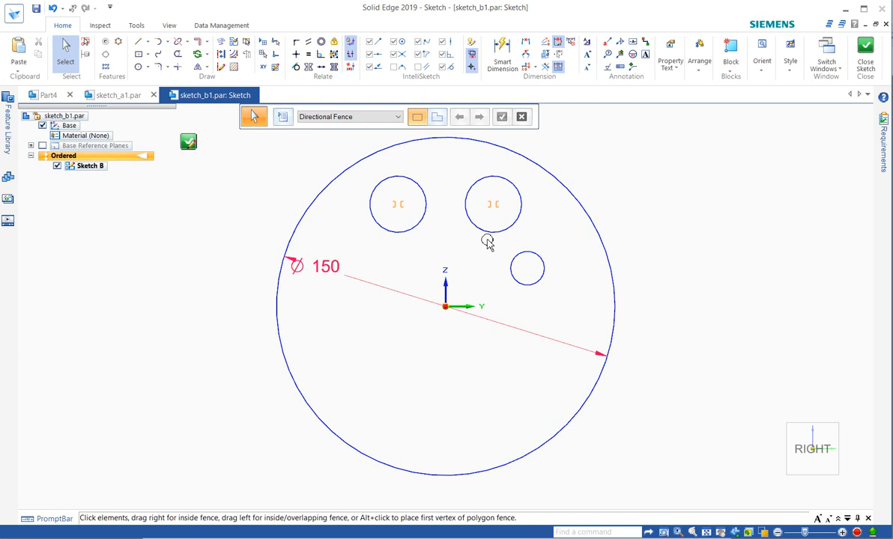
Move the original mirrored circle slightly outward from the vertical axis and clear the selection
{"action": "left_click", "coordinate": [508, 231]}
{"action": "left_click_drag", "start_coordinate": [511, 234], "coordinate": [502, 232]}
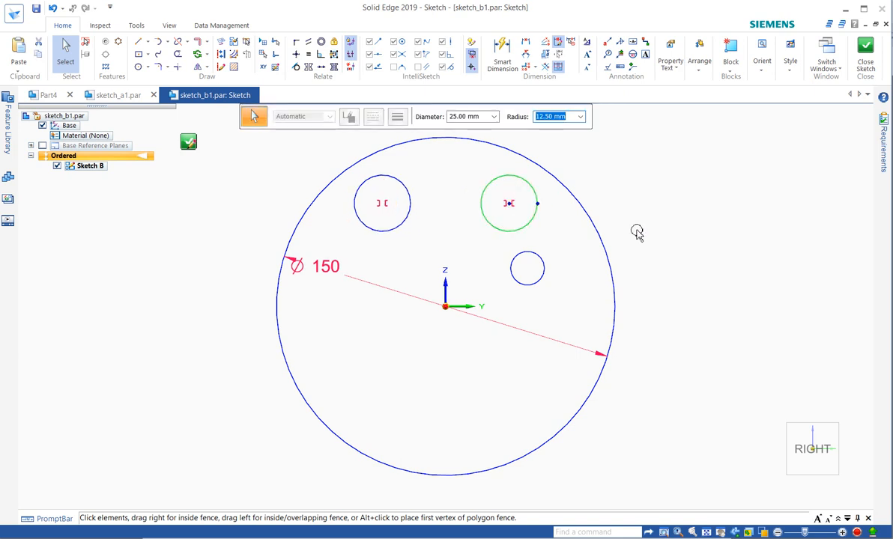
{"action": "left_click", "coordinate": [676, 306]}
Draw a circle at the lower right, a small one at the lower left and one about 24 mm in diameter at the middle left
{"action": "right_click", "coordinate": [675, 306]}
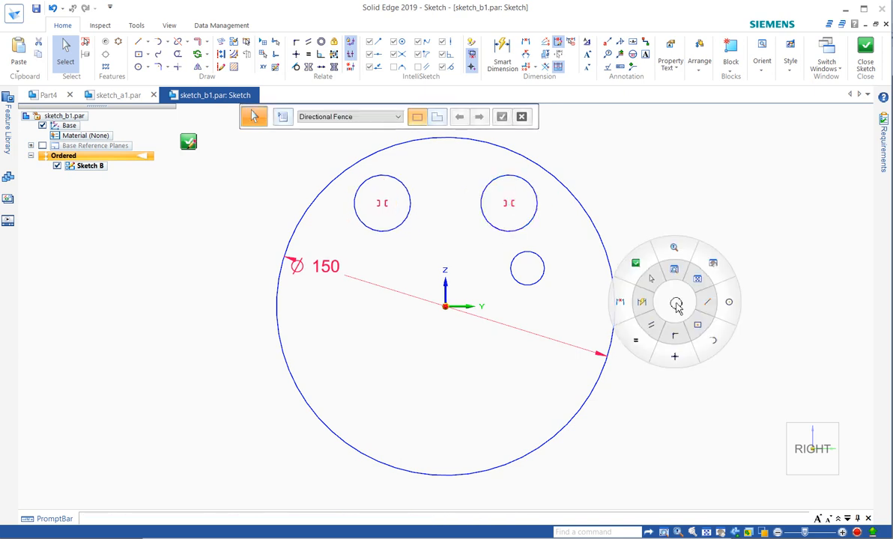
{"action": "left_click", "coordinate": [729, 302]}
{"action": "left_click", "coordinate": [528, 377]}
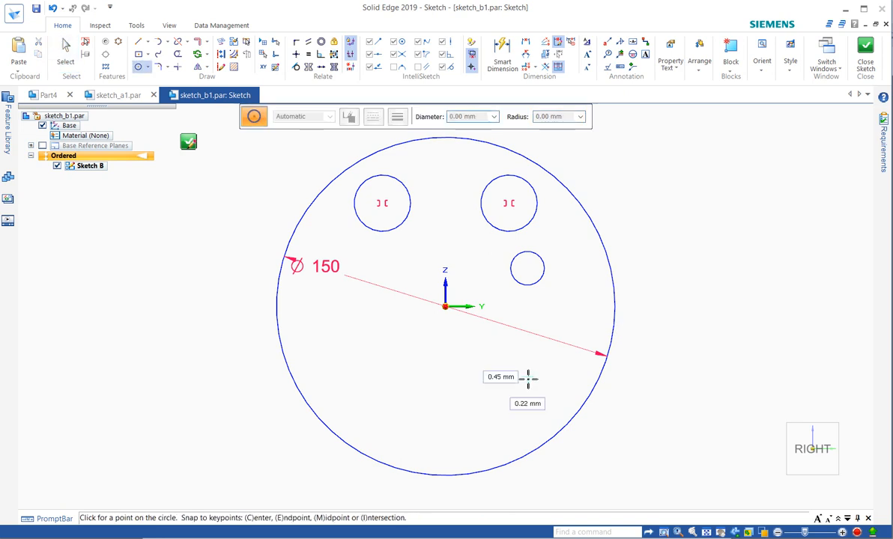
{"action": "left_click", "coordinate": [546, 359]}
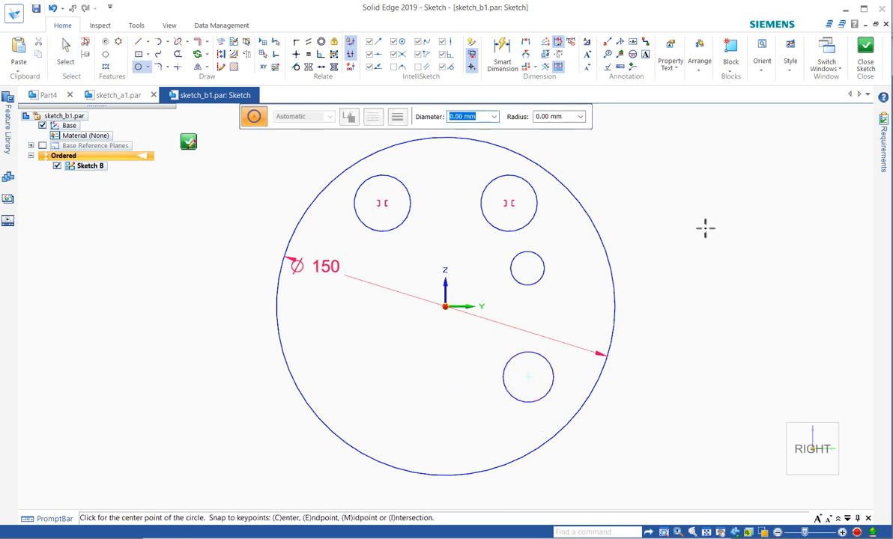
{"action": "left_click", "coordinate": [366, 366]}
{"action": "left_click", "coordinate": [356, 363]}
{"action": "left_click", "coordinate": [376, 266]}
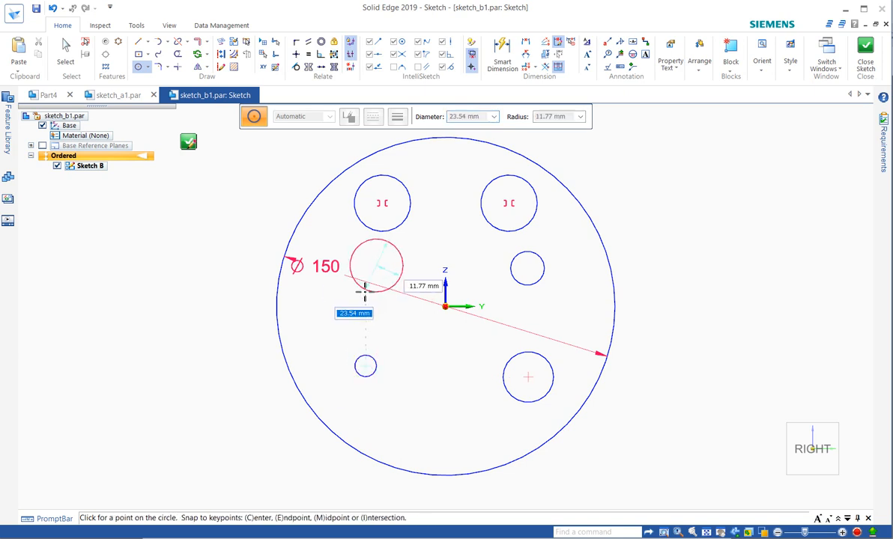
{"action": "left_click", "coordinate": [372, 293]}
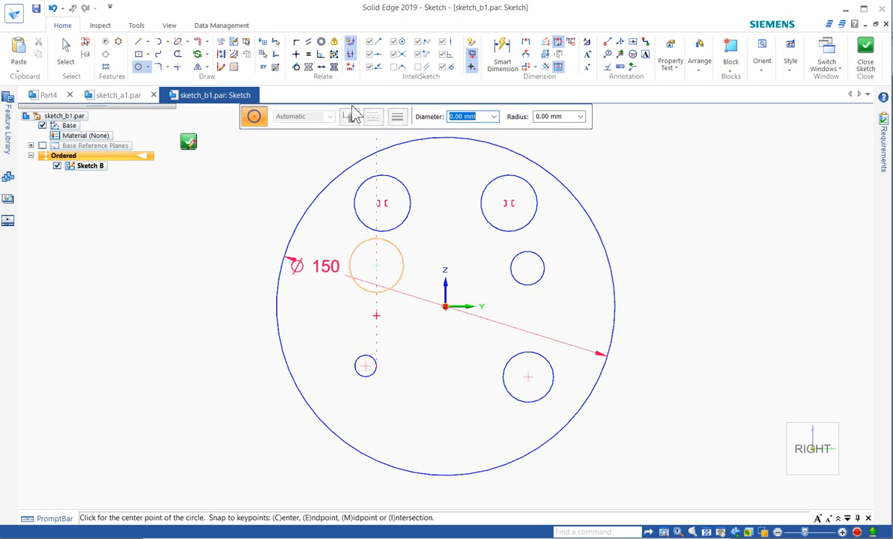
Make the small middle-right circle symmetric with the middle-left circle about the vertical Z axis
{"action": "left_click", "coordinate": [310, 68]}
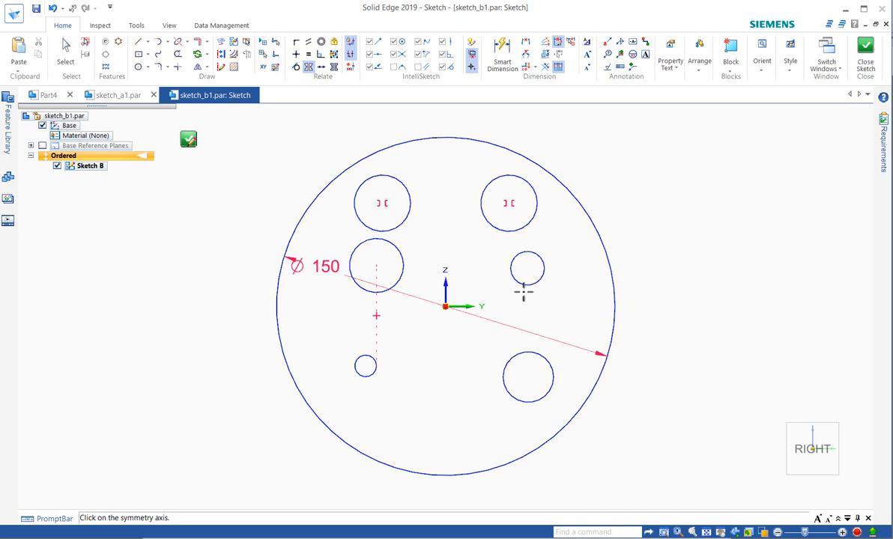
{"action": "left_click", "coordinate": [445, 285]}
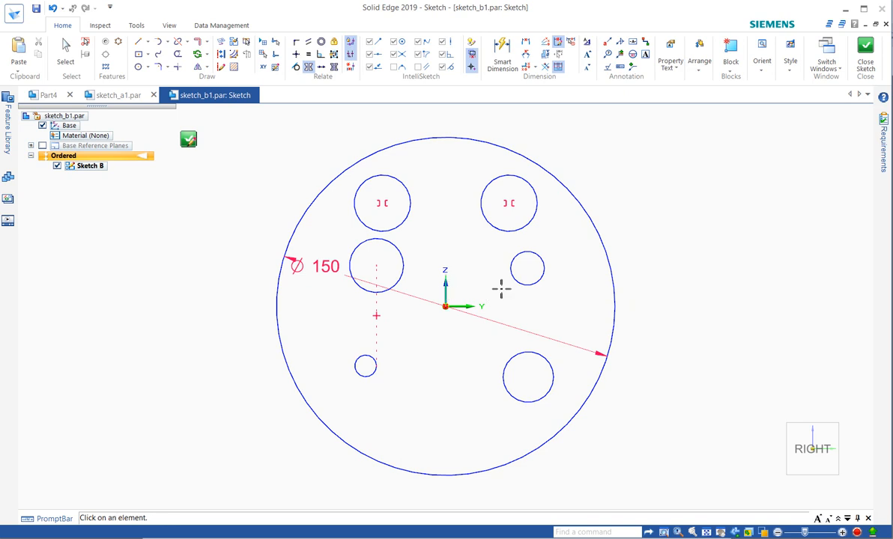
{"action": "left_click", "coordinate": [514, 288]}
{"action": "left_click", "coordinate": [397, 287]}
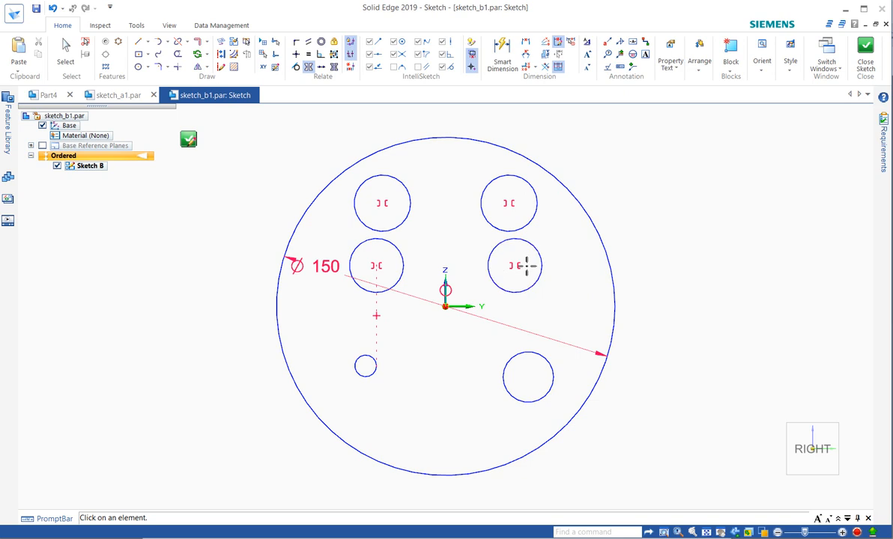
Set the horizontal Y axis as the symmetry axis and make the middle-right and lower-right circles symmetric about it
{"action": "left_click", "coordinate": [335, 66]}
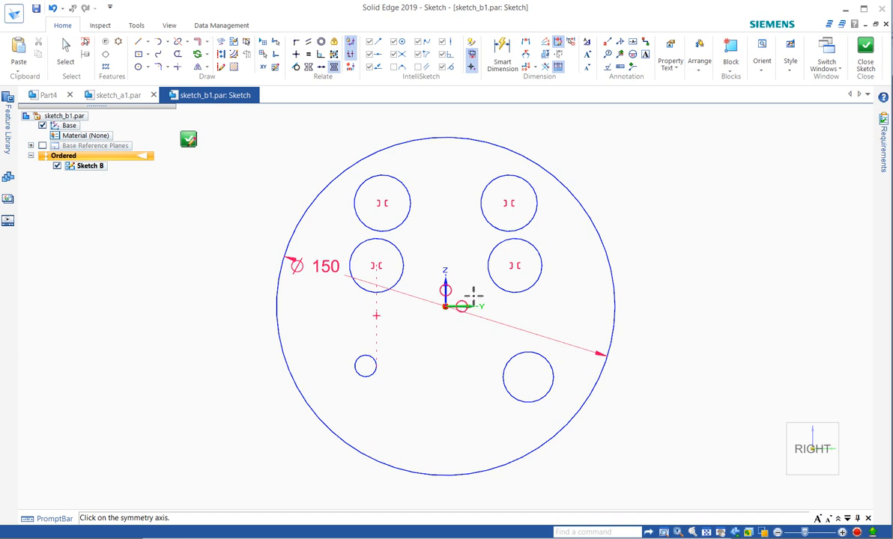
{"action": "left_click", "coordinate": [308, 67]}
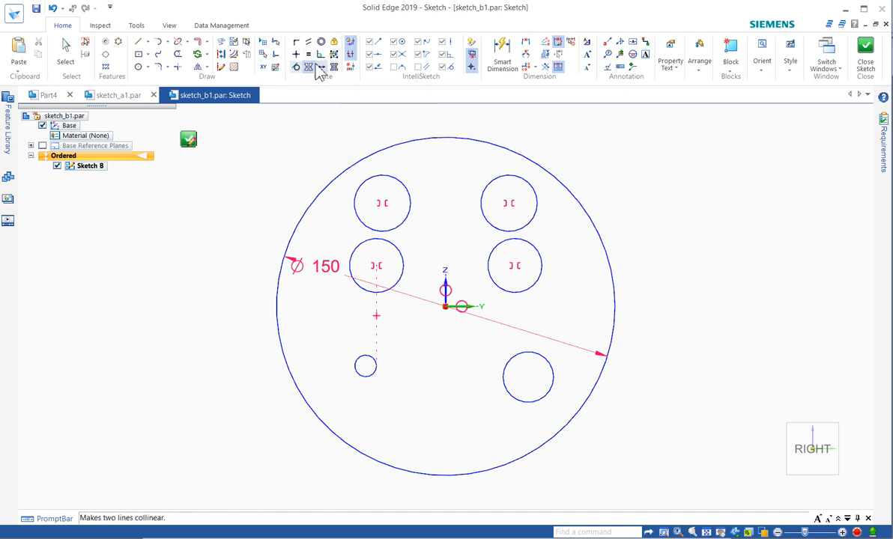
{"action": "left_click", "coordinate": [526, 292]}
{"action": "left_click", "coordinate": [531, 354]}
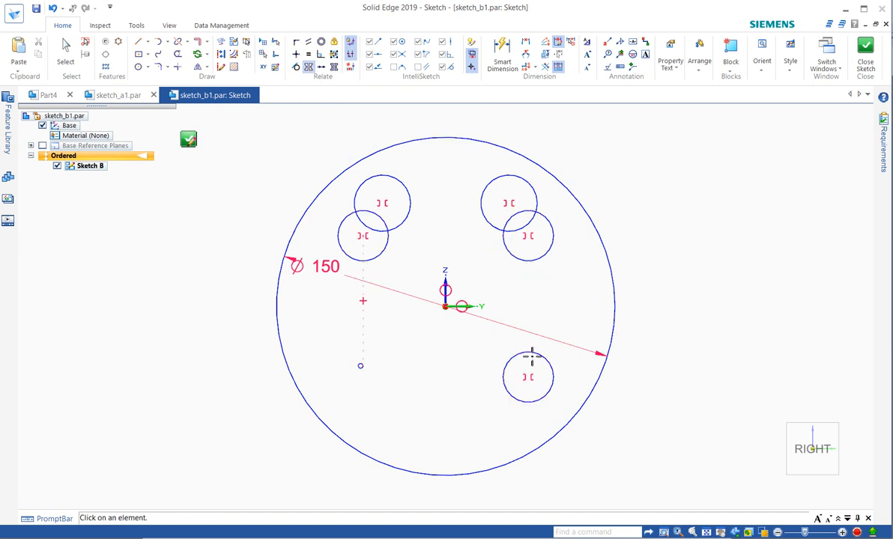
Try to make the middle-left circle and the small lower-left circle symmetric about the Y axis
{"action": "left_click", "coordinate": [378, 257]}
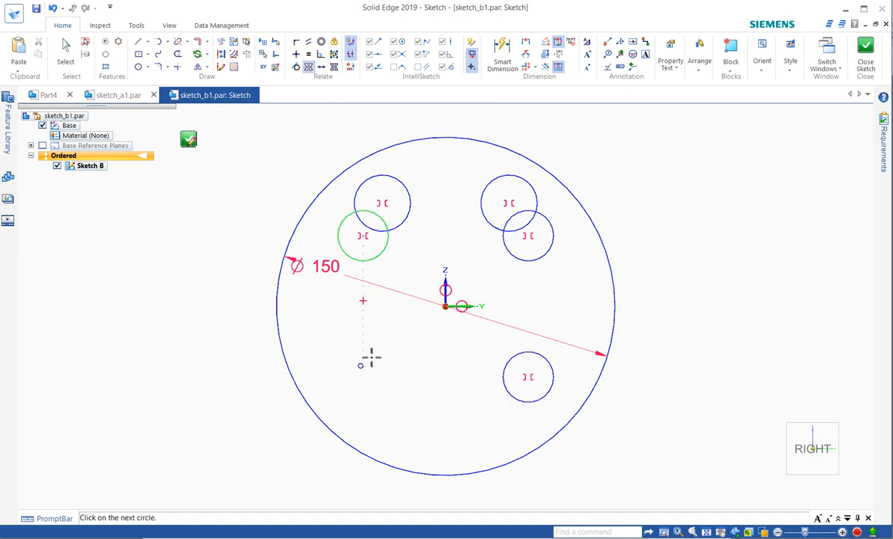
{"action": "left_click", "coordinate": [367, 367]}
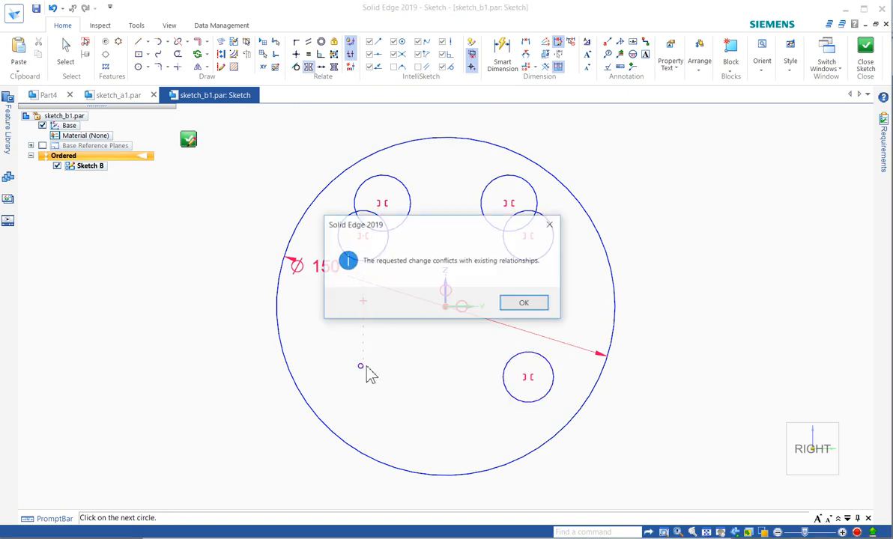
{"action": "left_click", "coordinate": [524, 304]}
Delete the vertical alignment relationship between the middle-left circle and the small lower-left circle
{"action": "scroll", "coordinate": [353, 367], "scroll_direction": "up", "scroll_amount": 5}
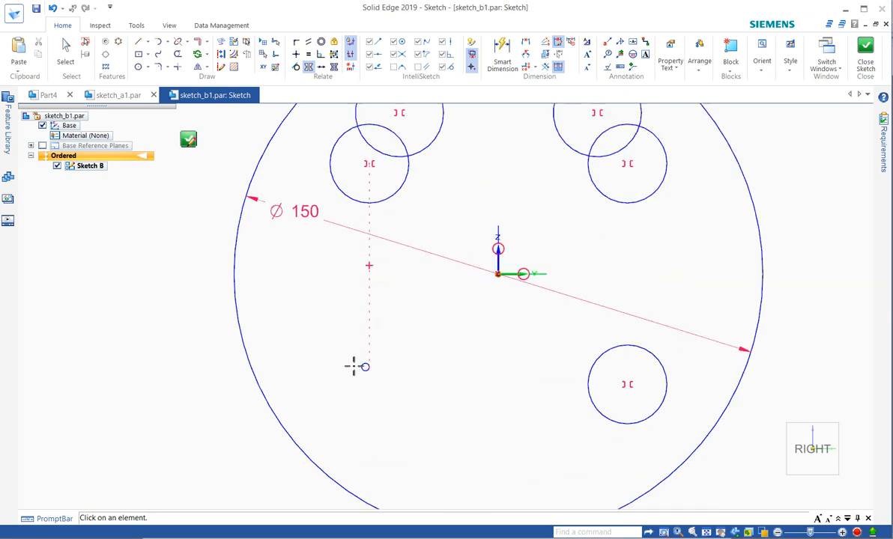
{"action": "scroll", "coordinate": [355, 366], "scroll_direction": "down", "scroll_amount": 3}
{"action": "key", "text": "Escape"}
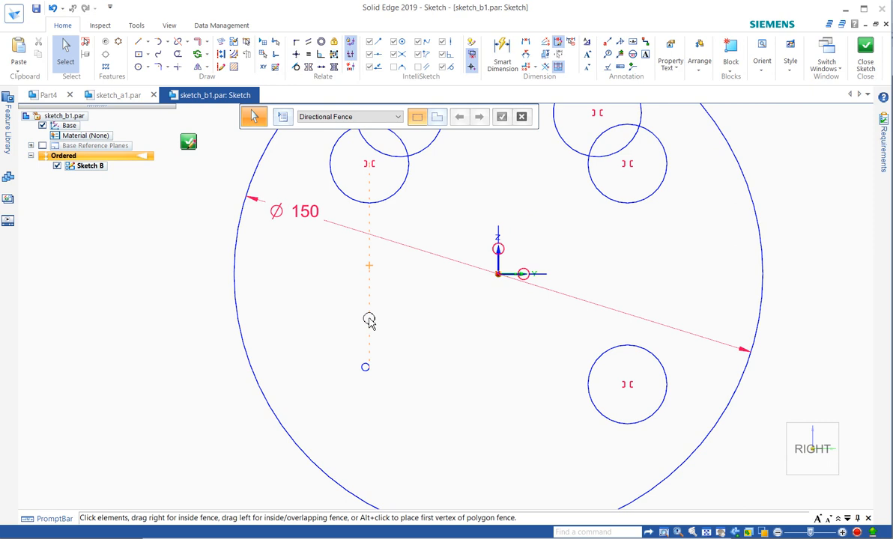
{"action": "left_click", "coordinate": [369, 320]}
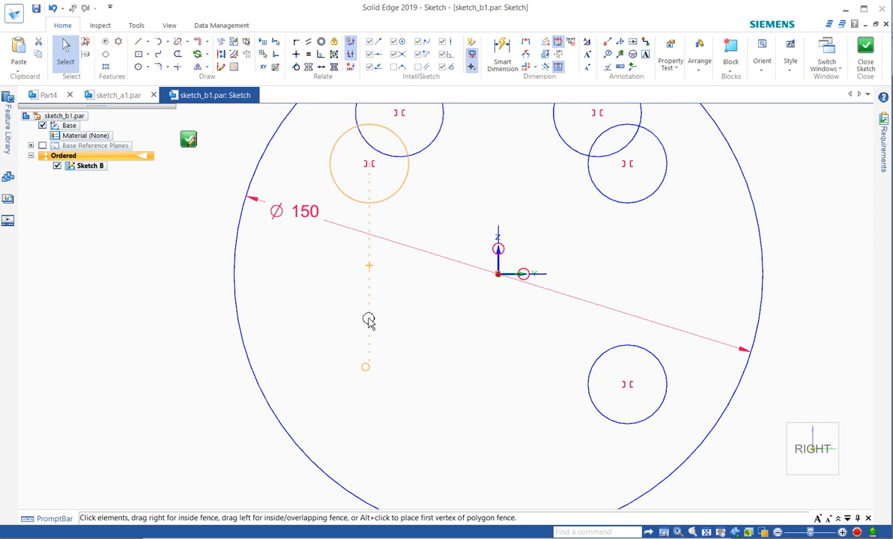
{"action": "key", "text": "Escape"}
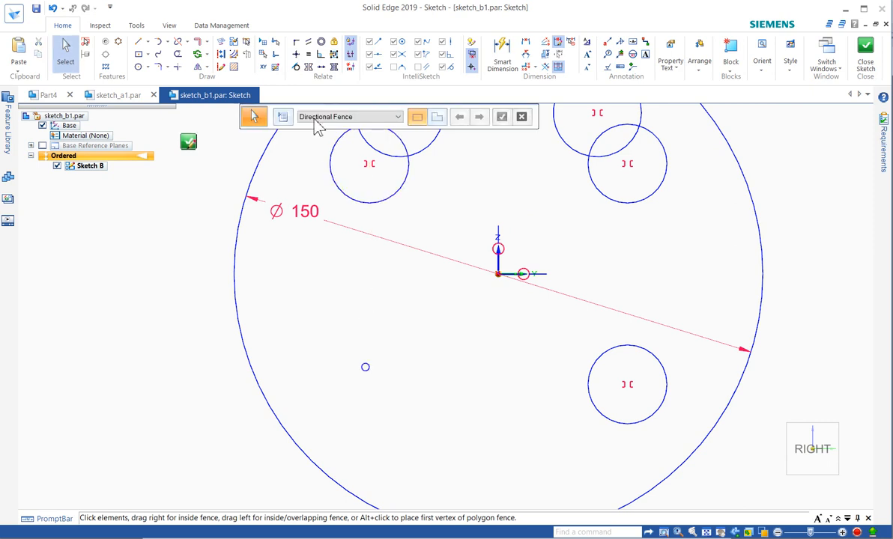
Make the small lower-left circle symmetric with the circle above it about the Y axis
{"action": "left_click", "coordinate": [309, 66]}
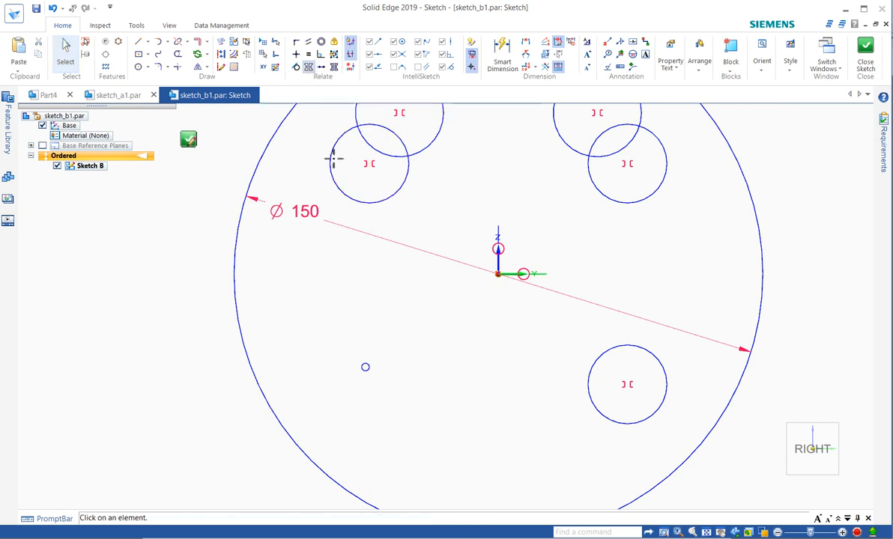
{"action": "left_click", "coordinate": [366, 370]}
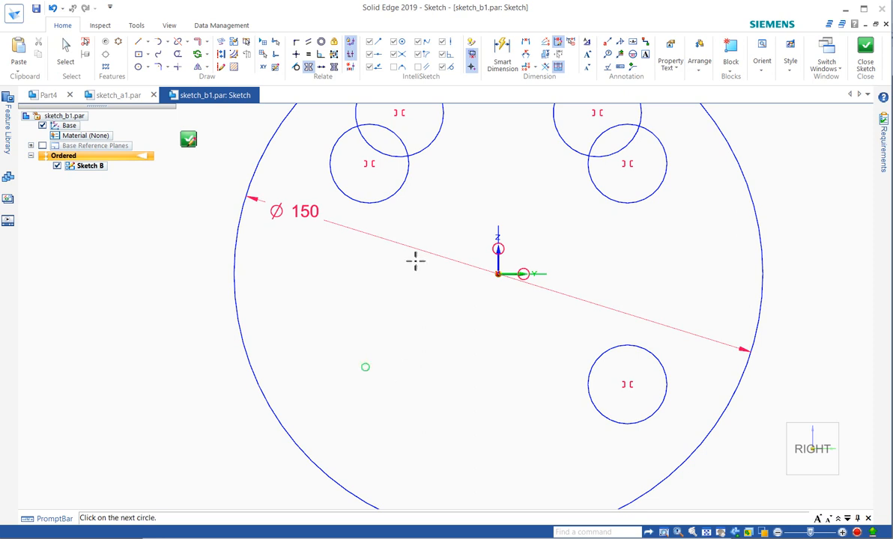
{"action": "left_click", "coordinate": [380, 206]}
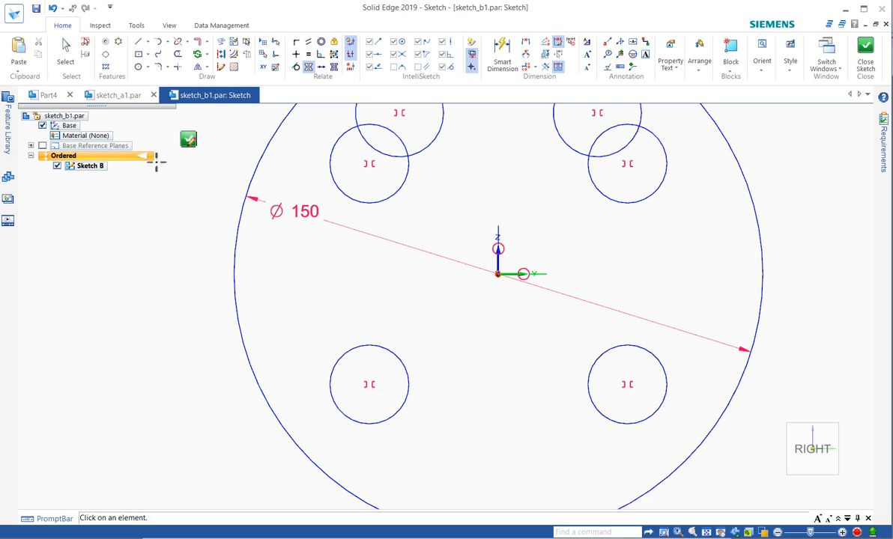
Move the linked circle at the middle left down toward the horizontal axis, and select the upper-right 25 mm circle
{"action": "left_click", "coordinate": [65, 51]}
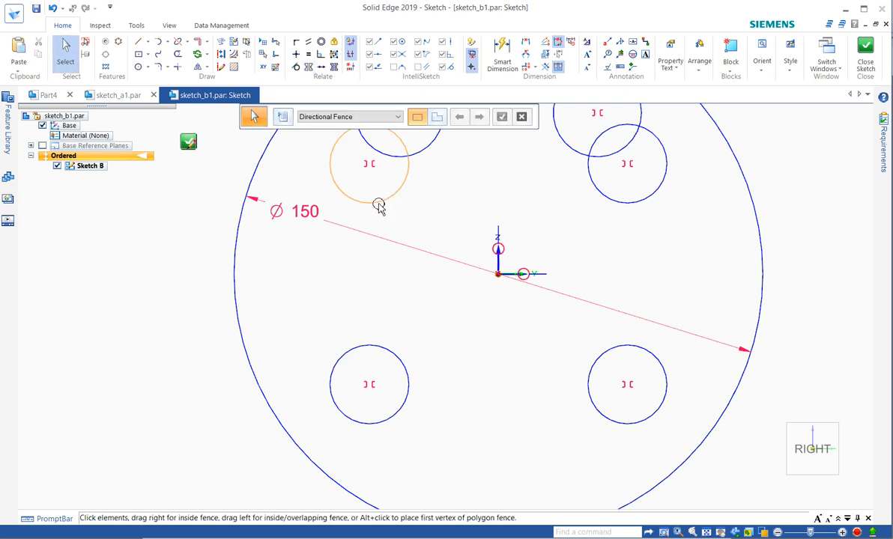
{"action": "left_click_drag", "start_coordinate": [379, 202], "coordinate": [379, 260]}
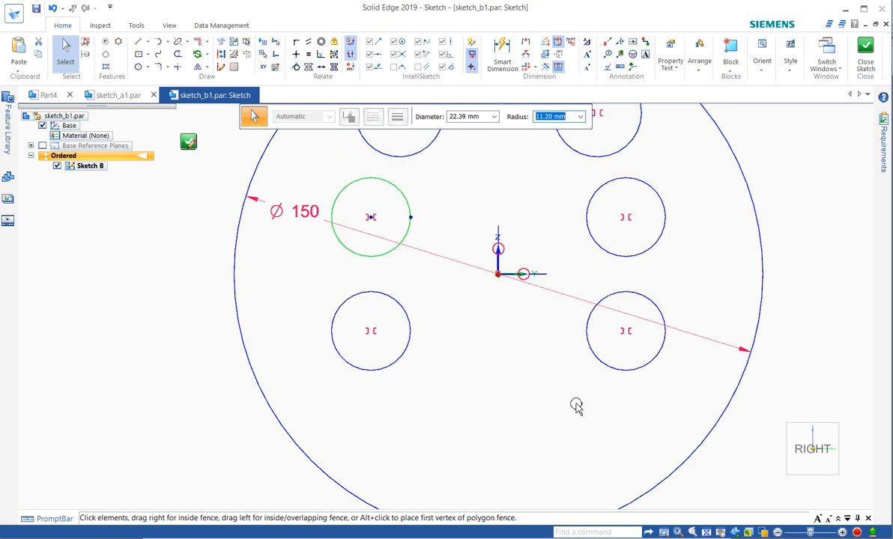
{"action": "scroll", "coordinate": [536, 449], "scroll_direction": "down", "scroll_amount": 2}
{"action": "left_click", "coordinate": [560, 255]}
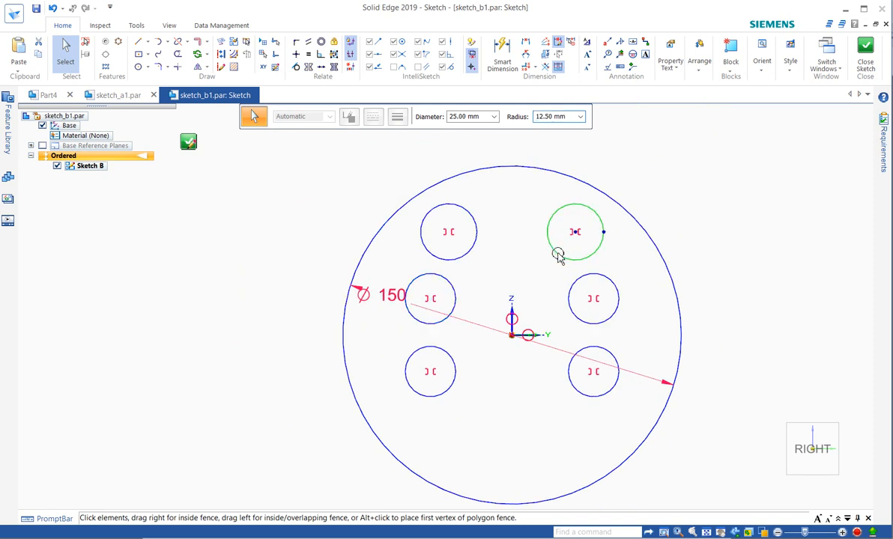
Move the upper-right 25 mm circle and the small lower-right circle inward toward the vertical Z axis
{"action": "left_click_drag", "start_coordinate": [557, 255], "coordinate": [537, 255]}
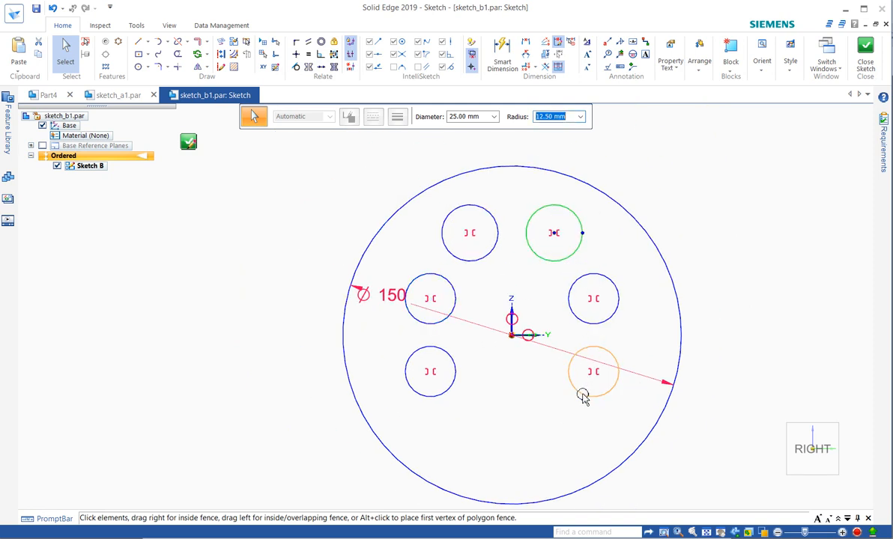
{"action": "left_click_drag", "start_coordinate": [584, 393], "coordinate": [556, 396]}
{"action": "left_click", "coordinate": [605, 285]}
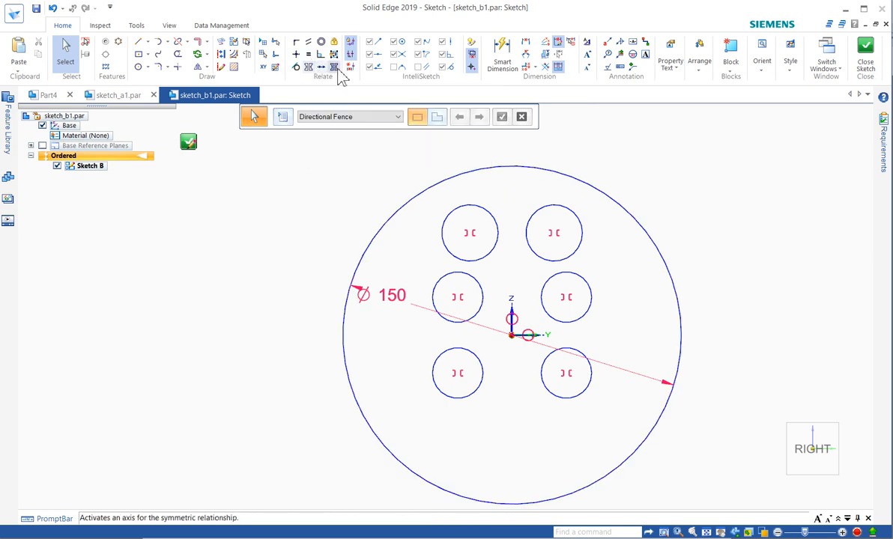
Delete the symmetric relationship between the two upper circles, and close and finish Sketch B
{"action": "left_click", "coordinate": [199, 67]}
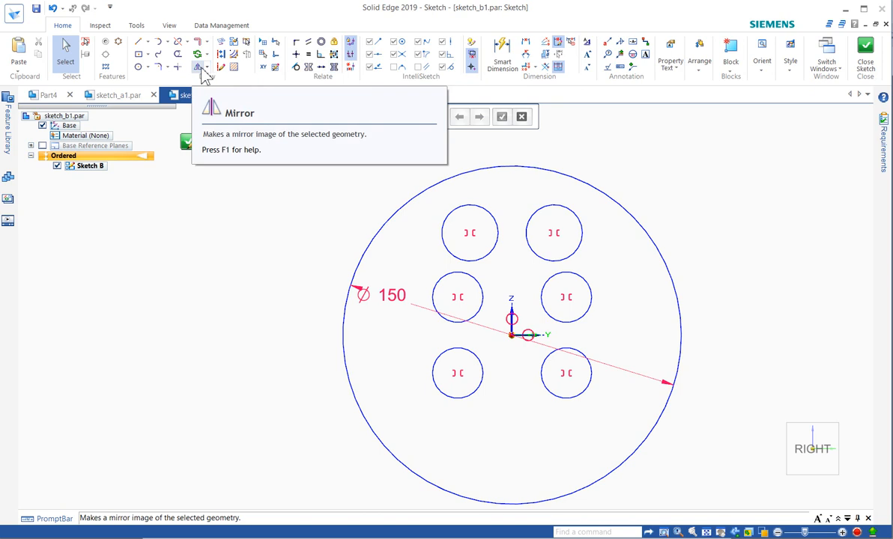
{"action": "left_click", "coordinate": [473, 238]}
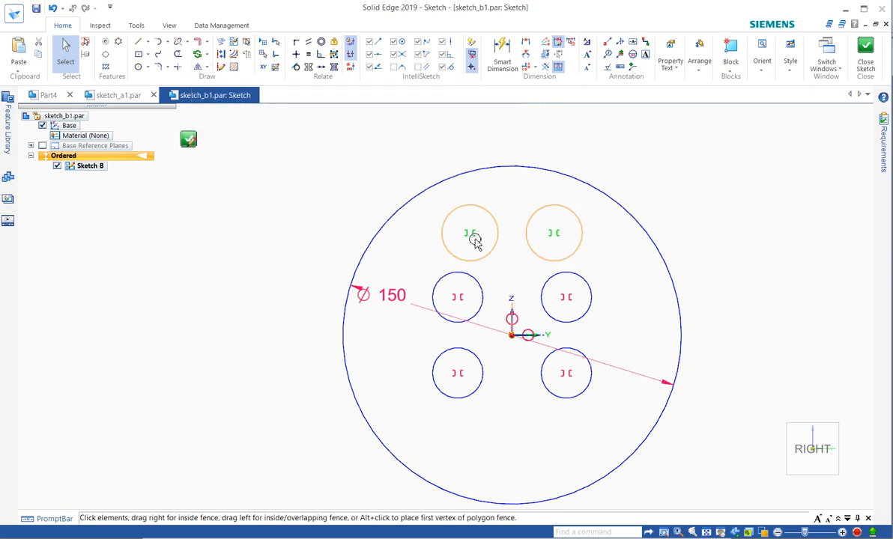
{"action": "key", "text": "Delete"}
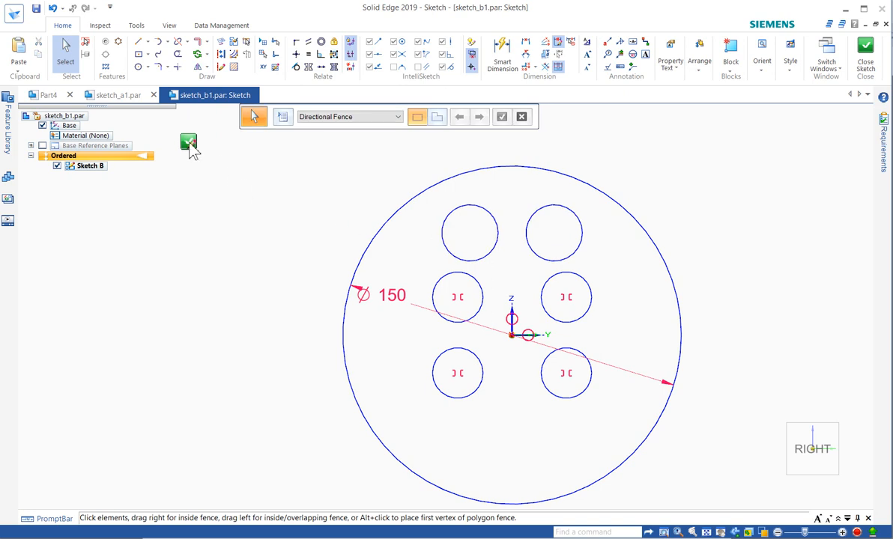
{"action": "left_click", "coordinate": [188, 143]}
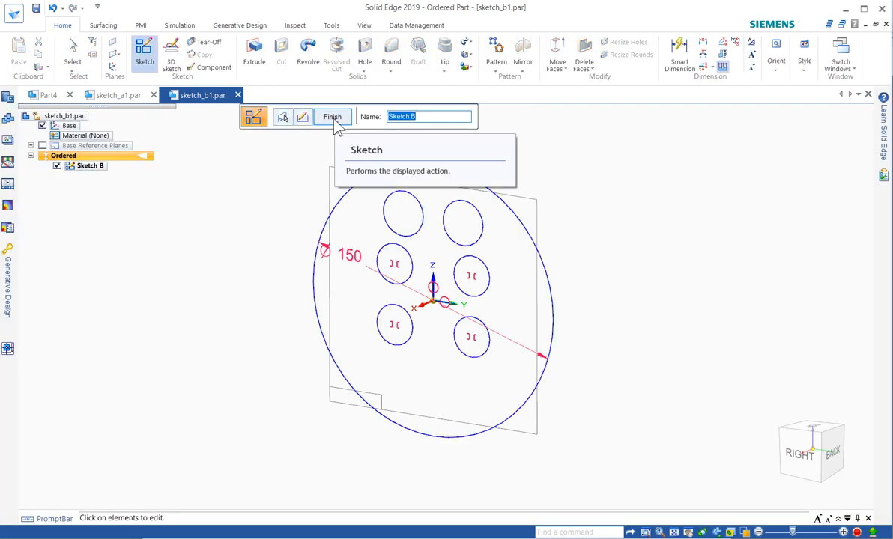
{"action": "left_click", "coordinate": [334, 123]}
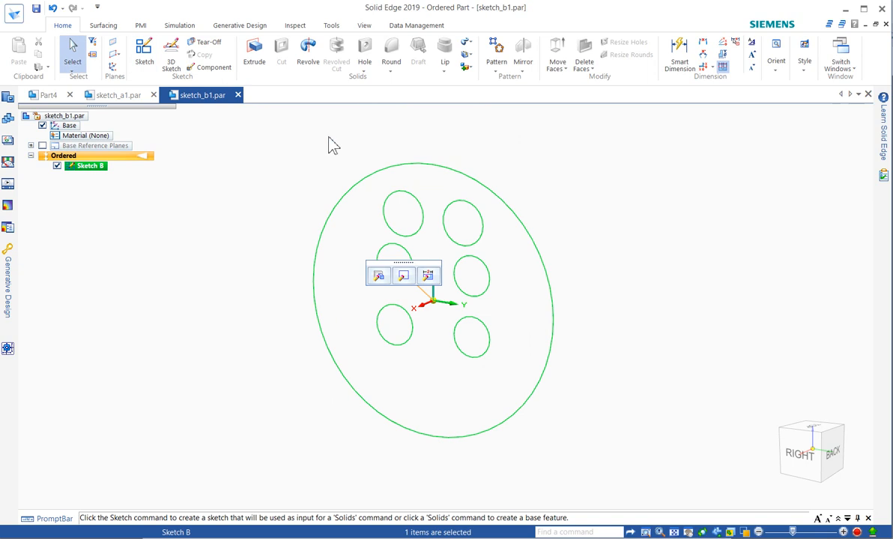
Extrude the 150 mm outer circle from Sketch B backward into a long cylinder, including the two upper circles as holes
{"action": "left_click", "coordinate": [254, 54]}
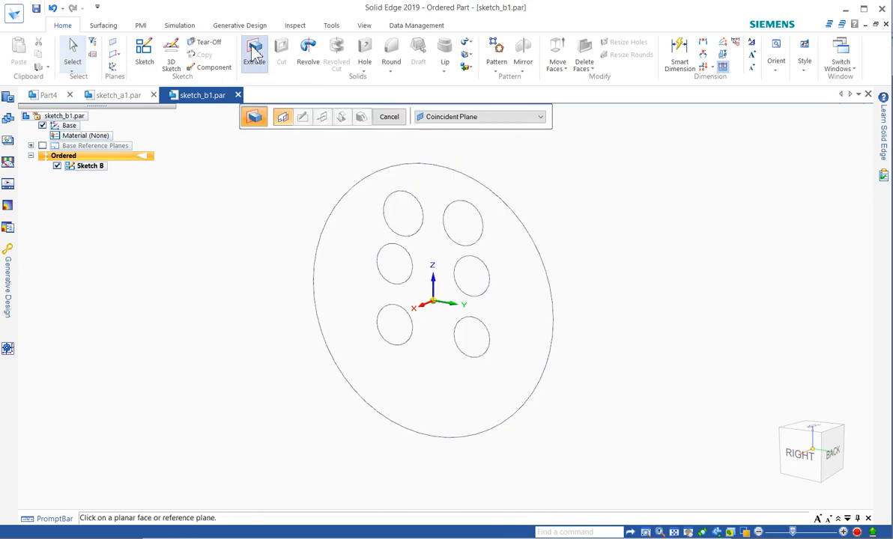
{"action": "left_click", "coordinate": [459, 123]}
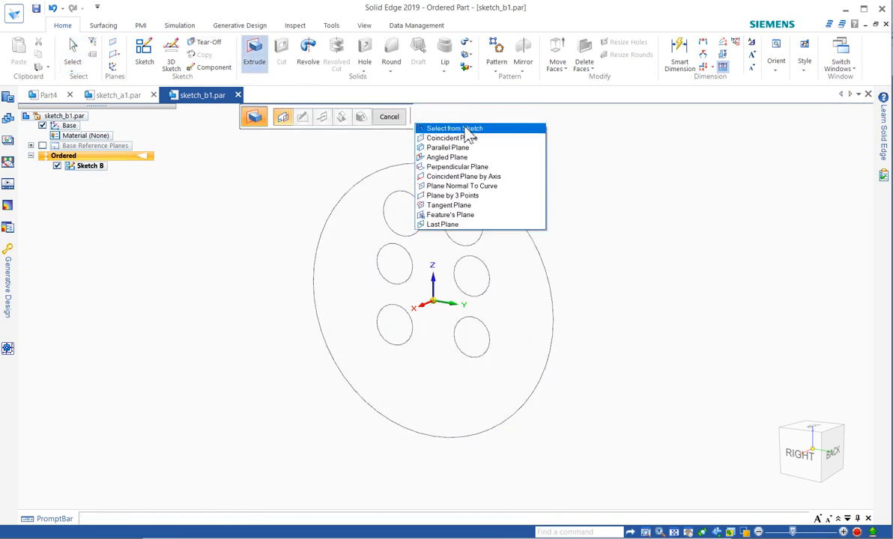
{"action": "left_click", "coordinate": [468, 130]}
{"action": "left_click", "coordinate": [436, 166]}
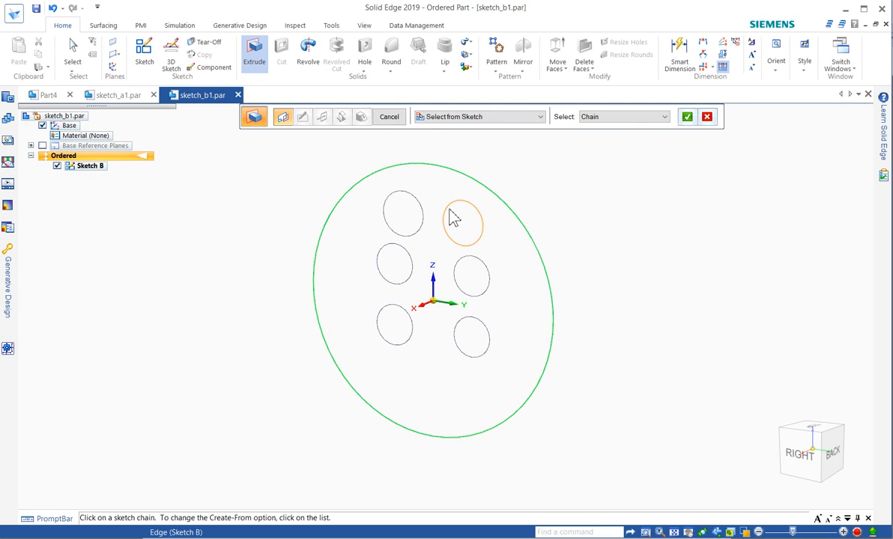
{"action": "left_click", "coordinate": [453, 217]}
{"action": "left_click", "coordinate": [424, 221]}
{"action": "right_click", "coordinate": [438, 209]}
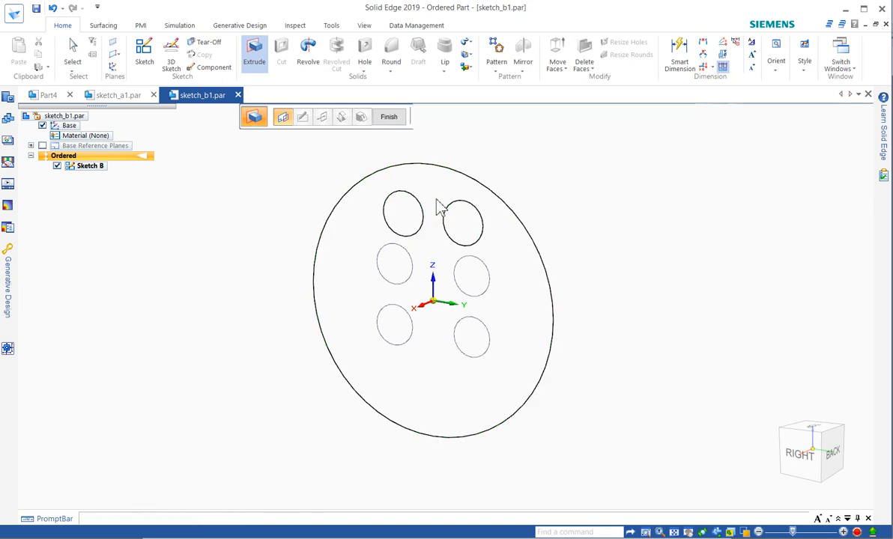
{"action": "left_click", "coordinate": [441, 202]}
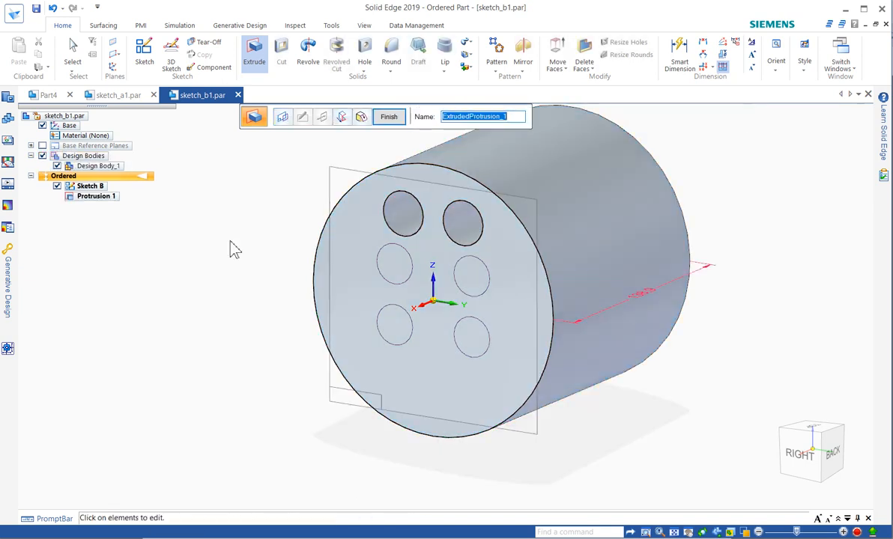
{"action": "left_click", "coordinate": [389, 118]}
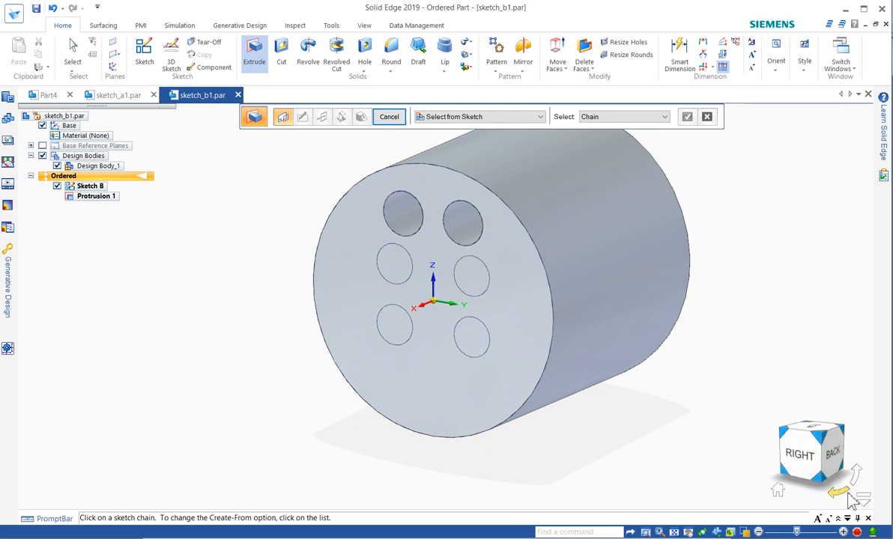
{"action": "left_click", "coordinate": [856, 531]}
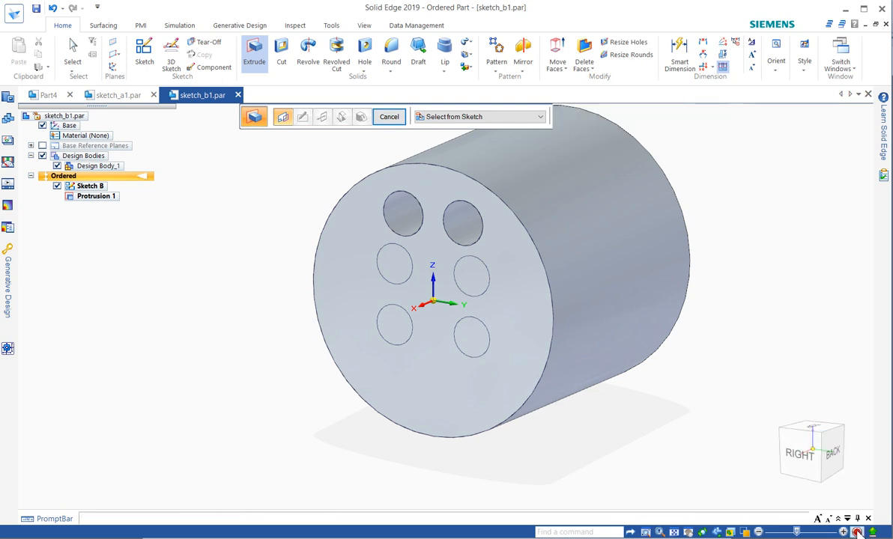